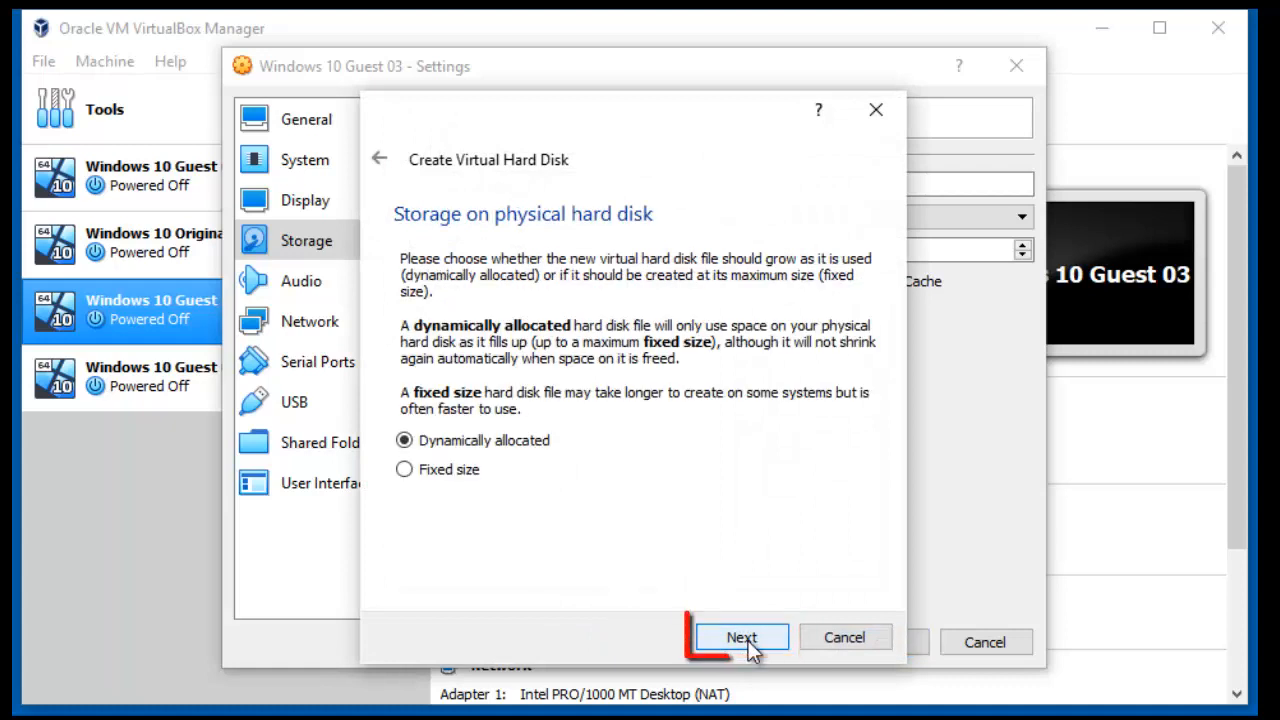
- Create the 100 GB NewVirtualDisk2.vdi and save Guest 03's storage settings
left_click(742, 638)
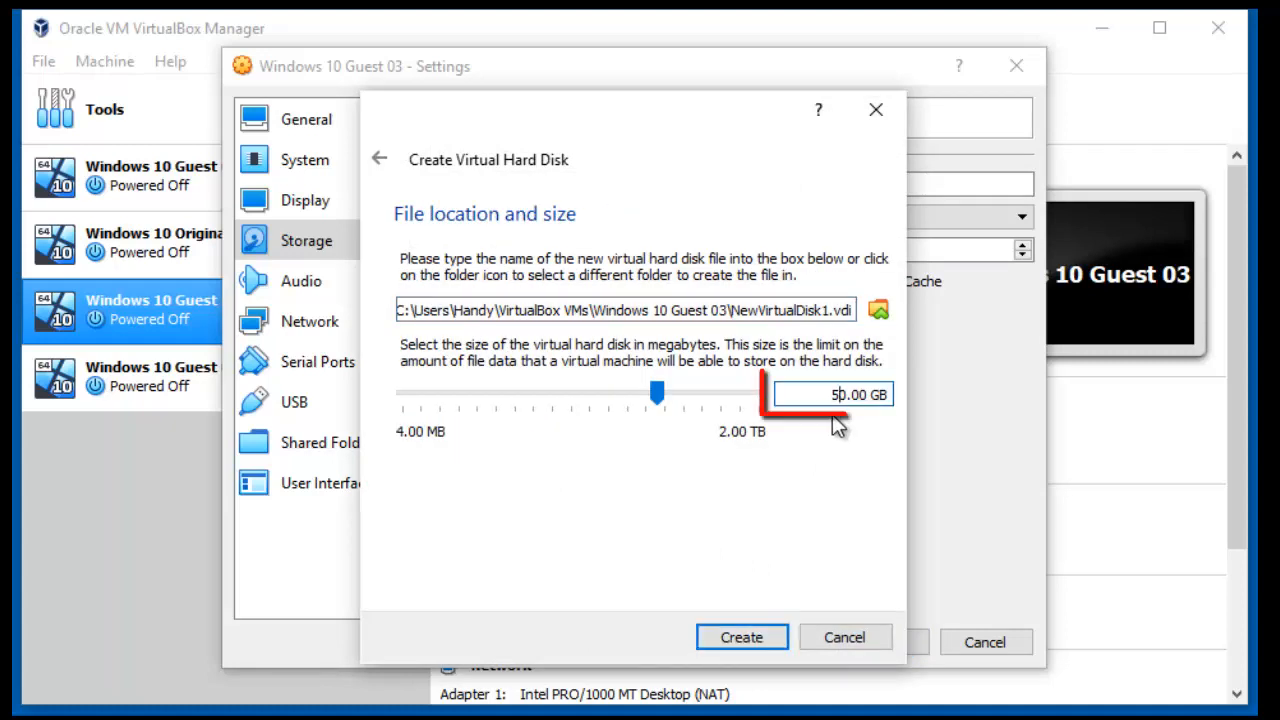
left_click(838, 395)
key("BackSpace")
type("10")
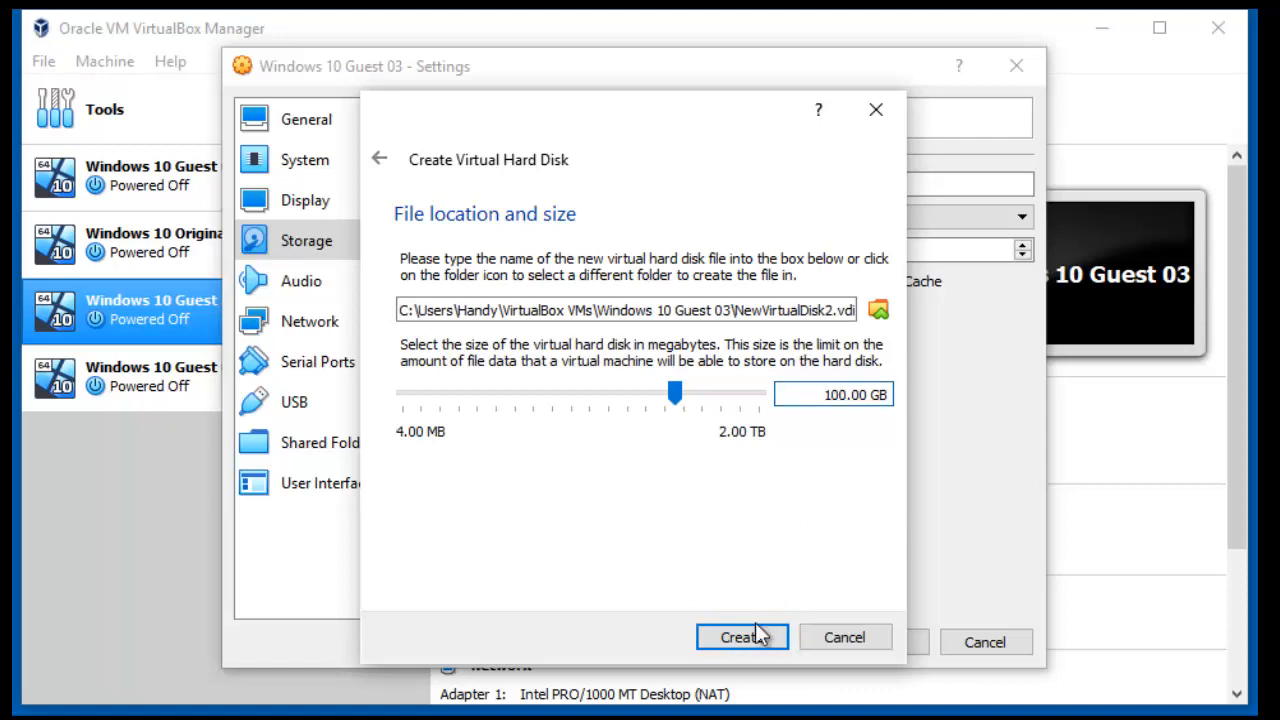
left_click(757, 634)
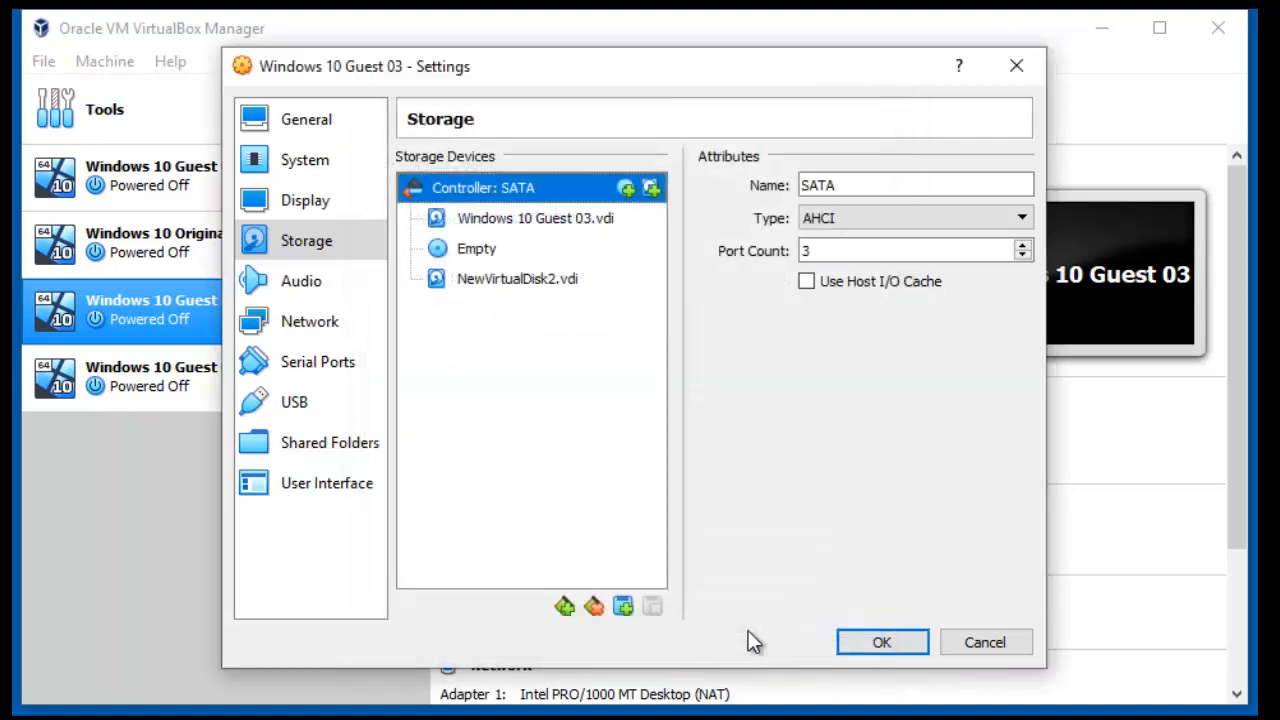
left_click(855, 636)
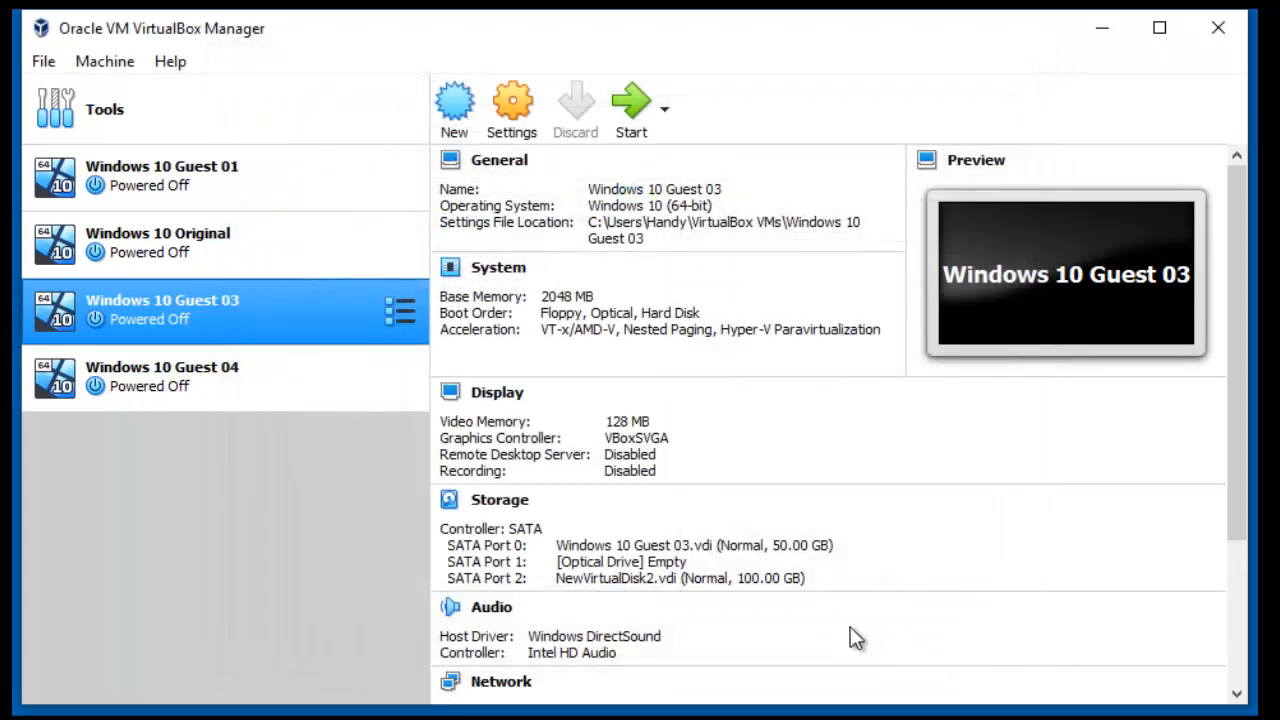
- Start Guest 03, launch Disk Management, initialize the new Disk 1 and maximize the window
double_click(263, 304)
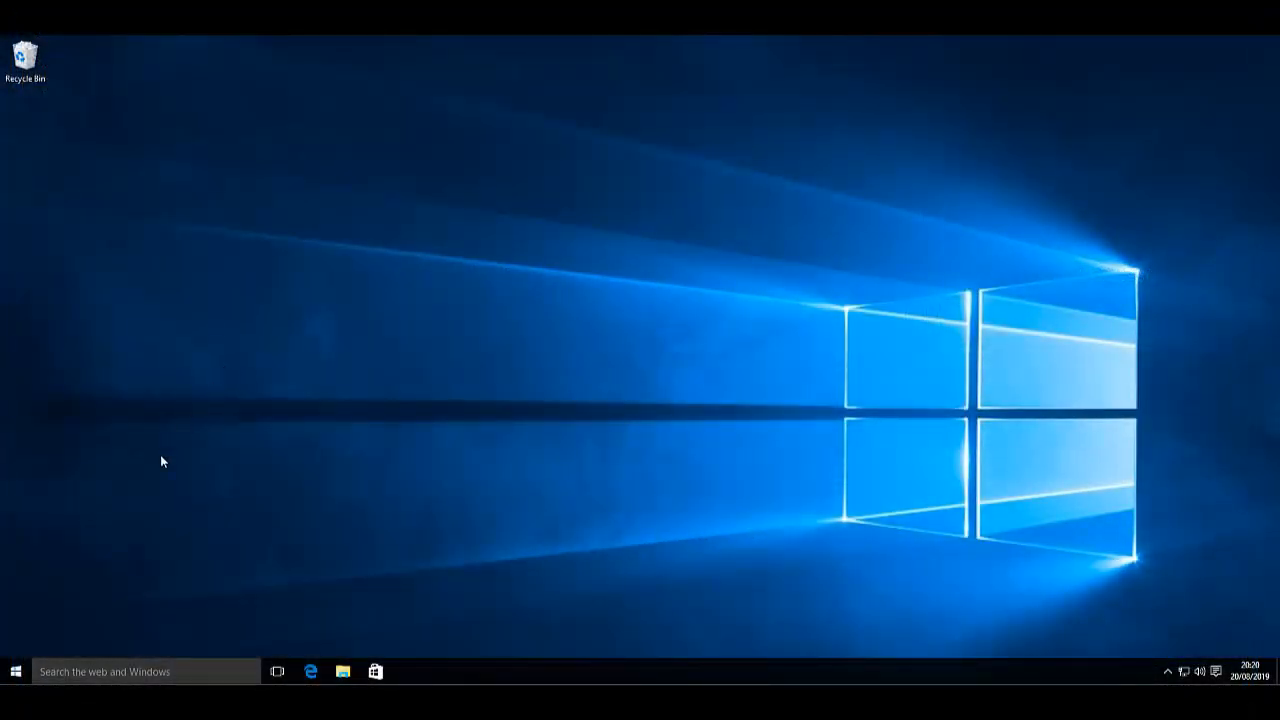
left_click(92, 672)
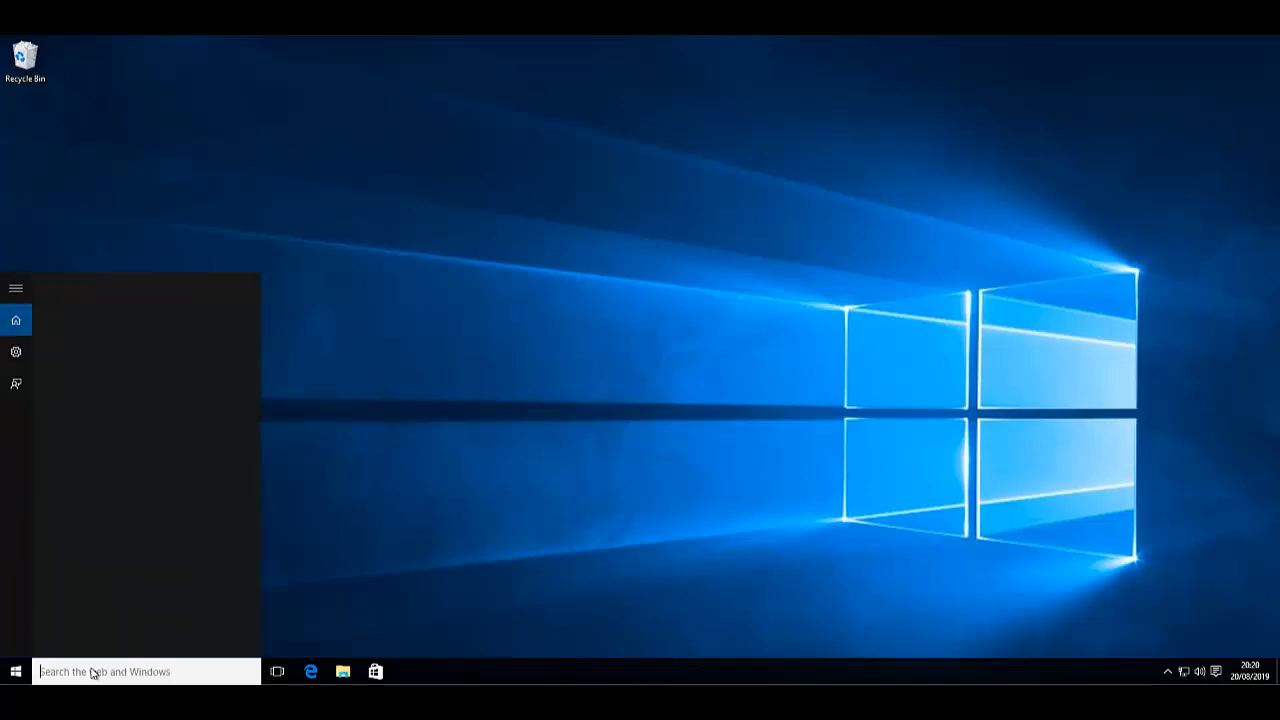
type("disk")
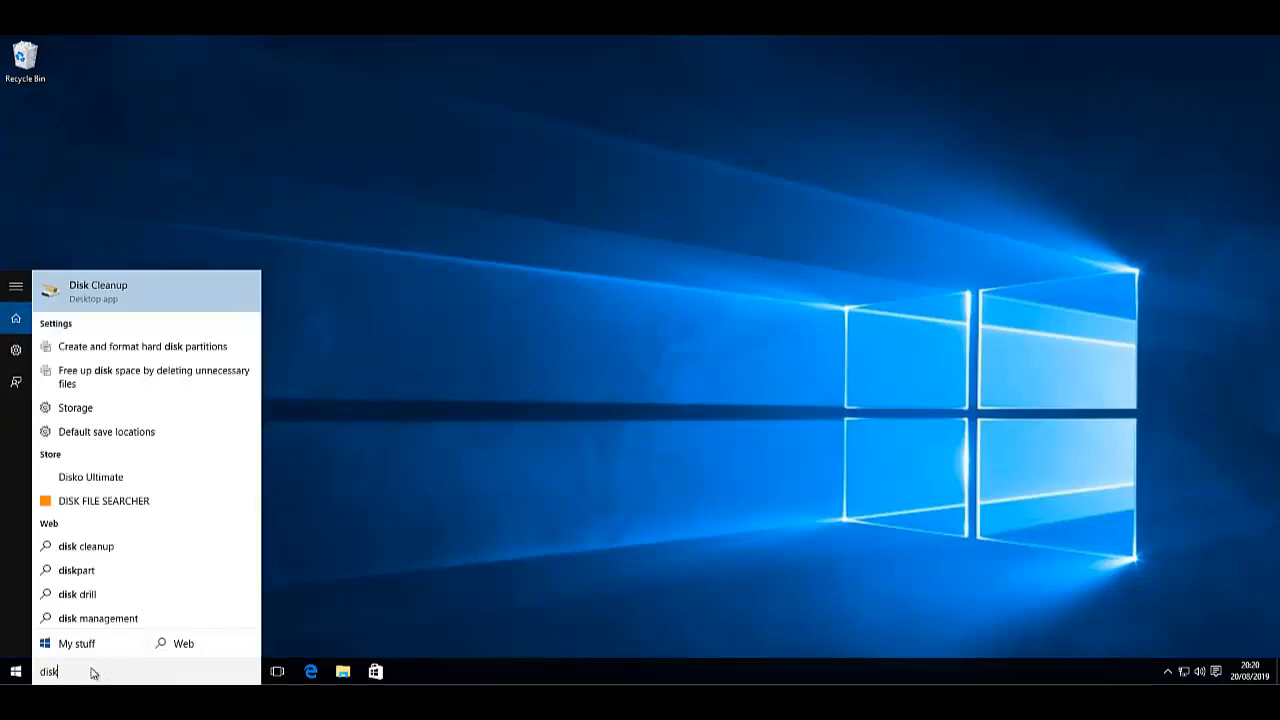
type(" management")
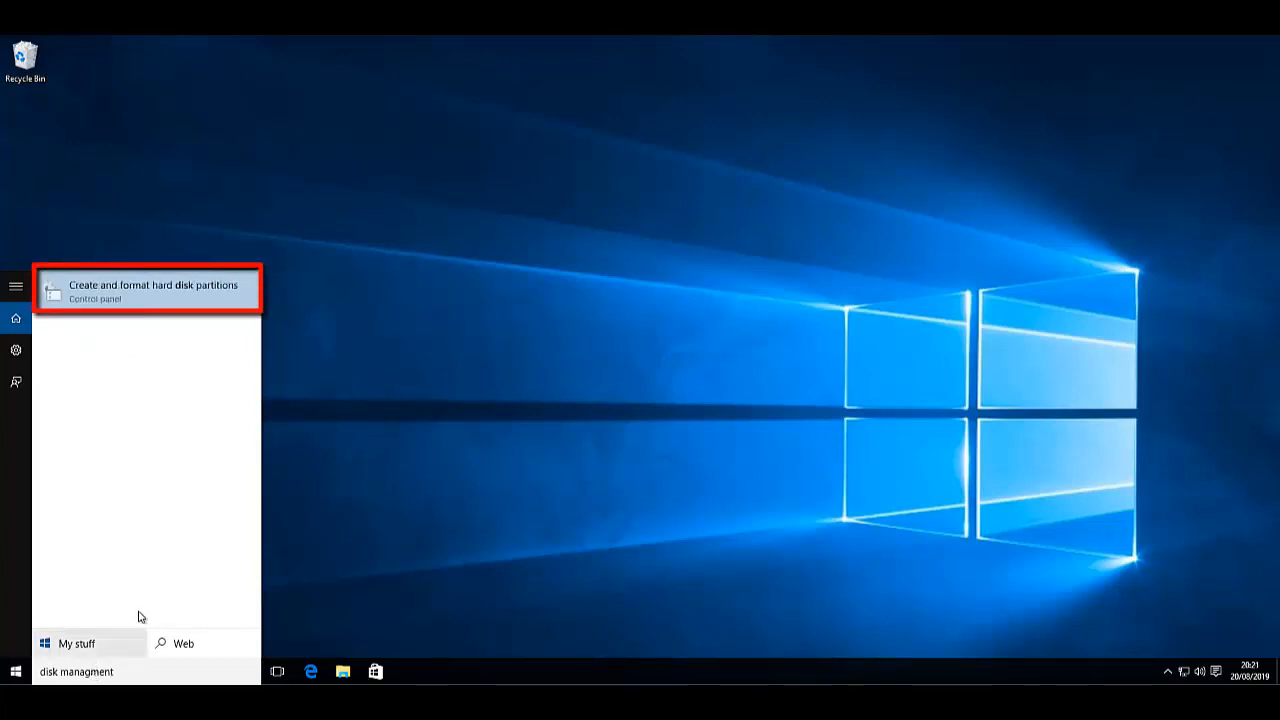
left_click(174, 288)
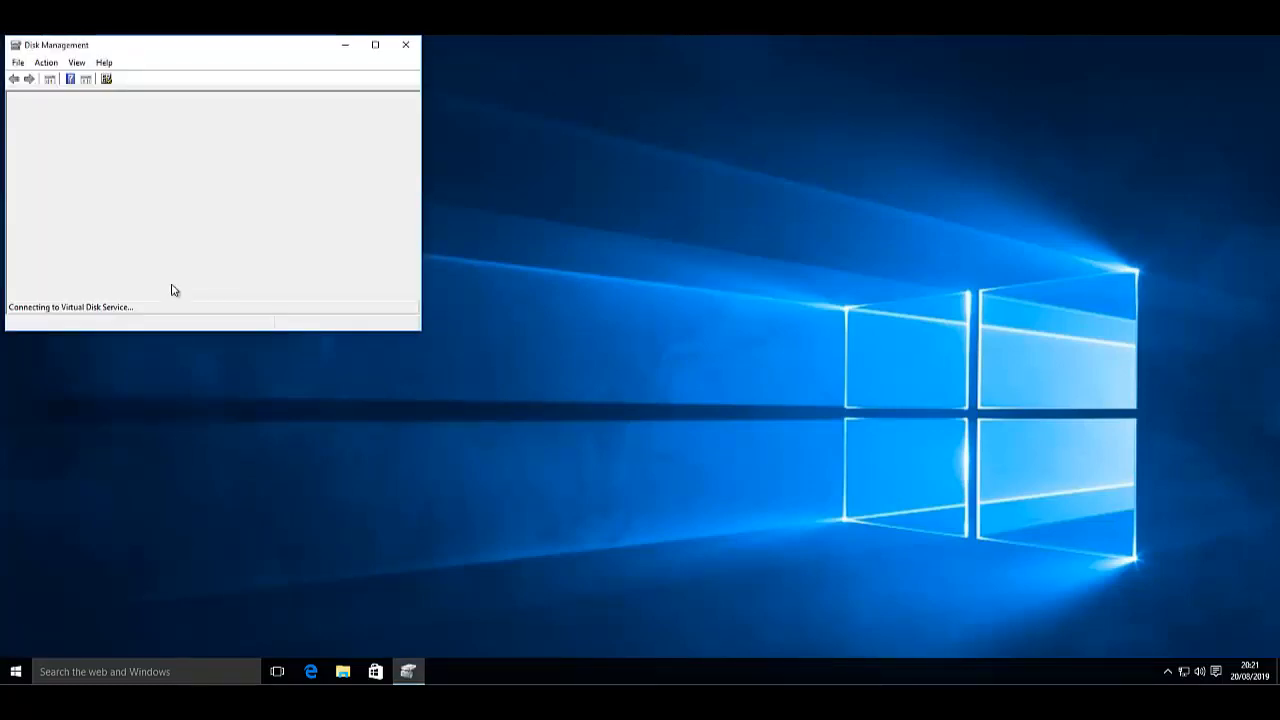
left_click(256, 270)
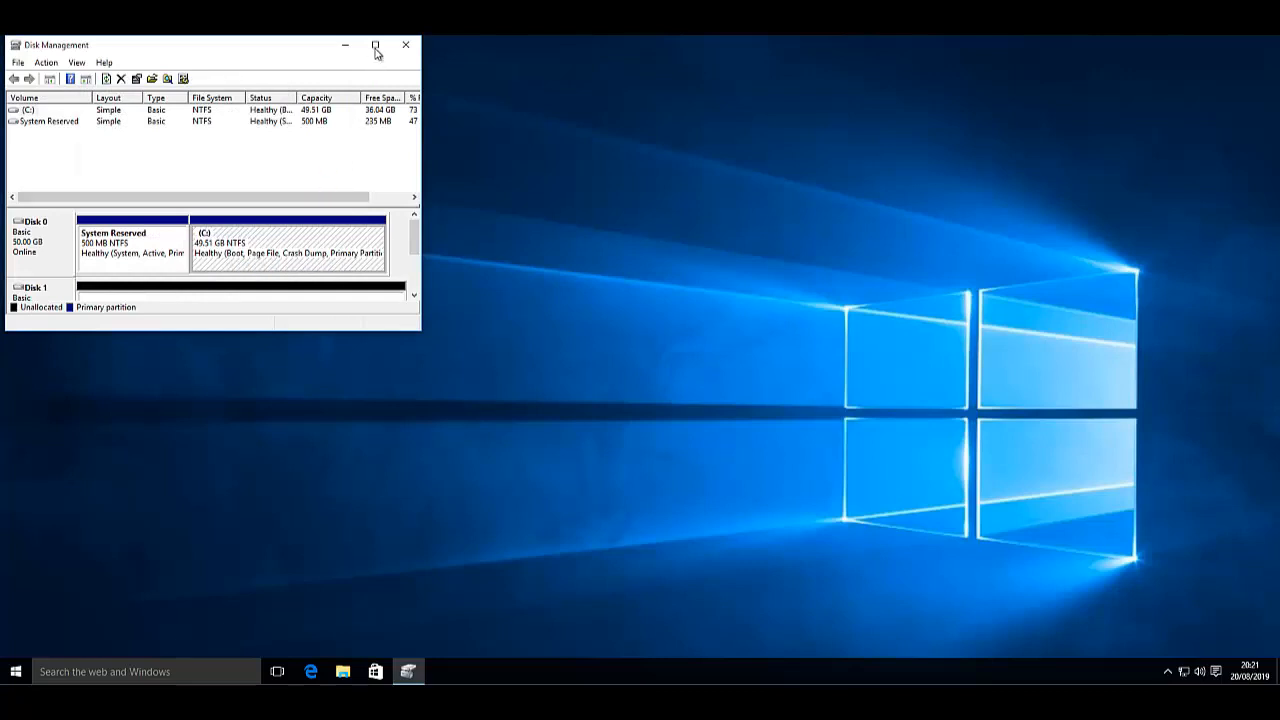
left_click(375, 47)
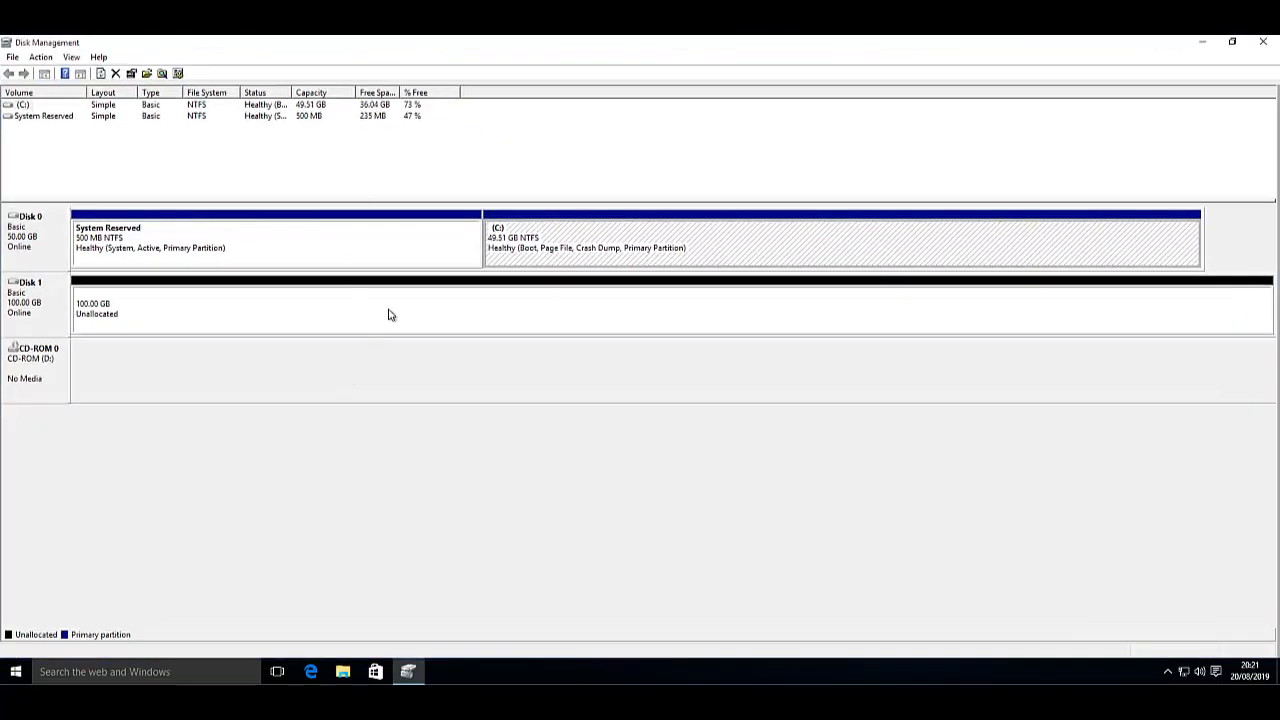
- Make Disk 1's full 102397 MB a simple NTFS volume labelled 'Backup Drive' (E:), then close Disk Management
right_click(415, 285)
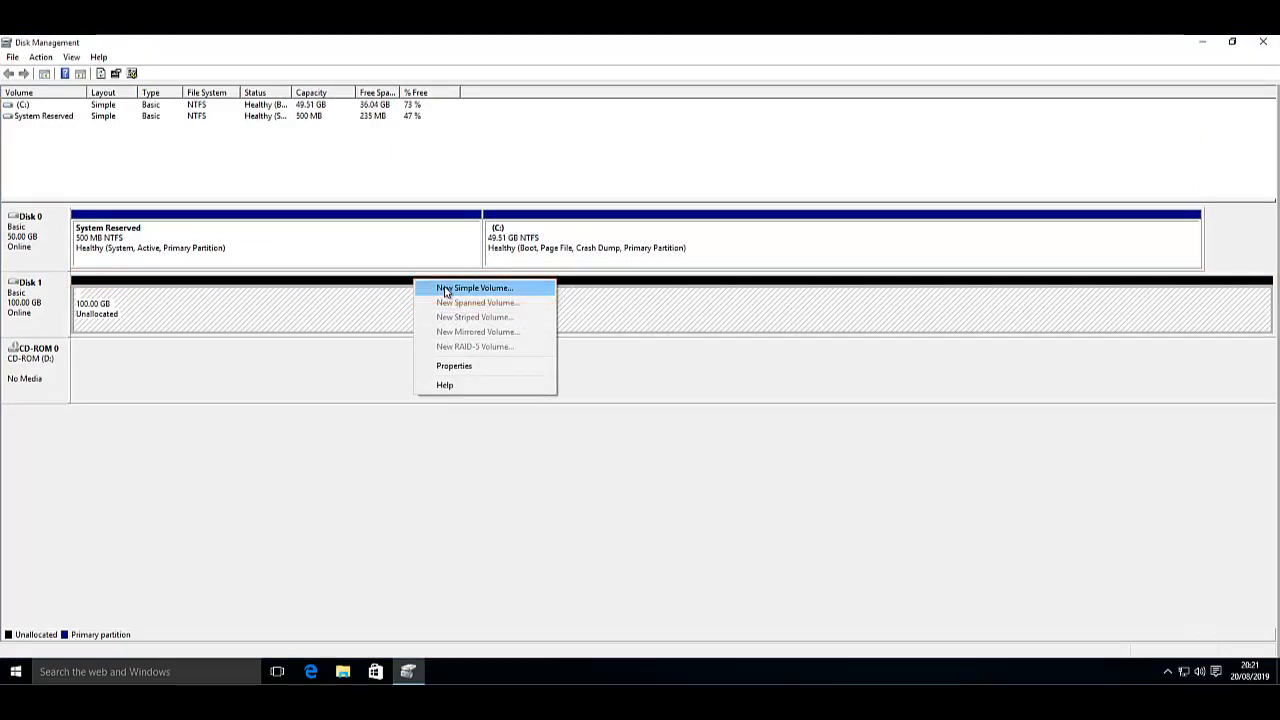
left_click(447, 289)
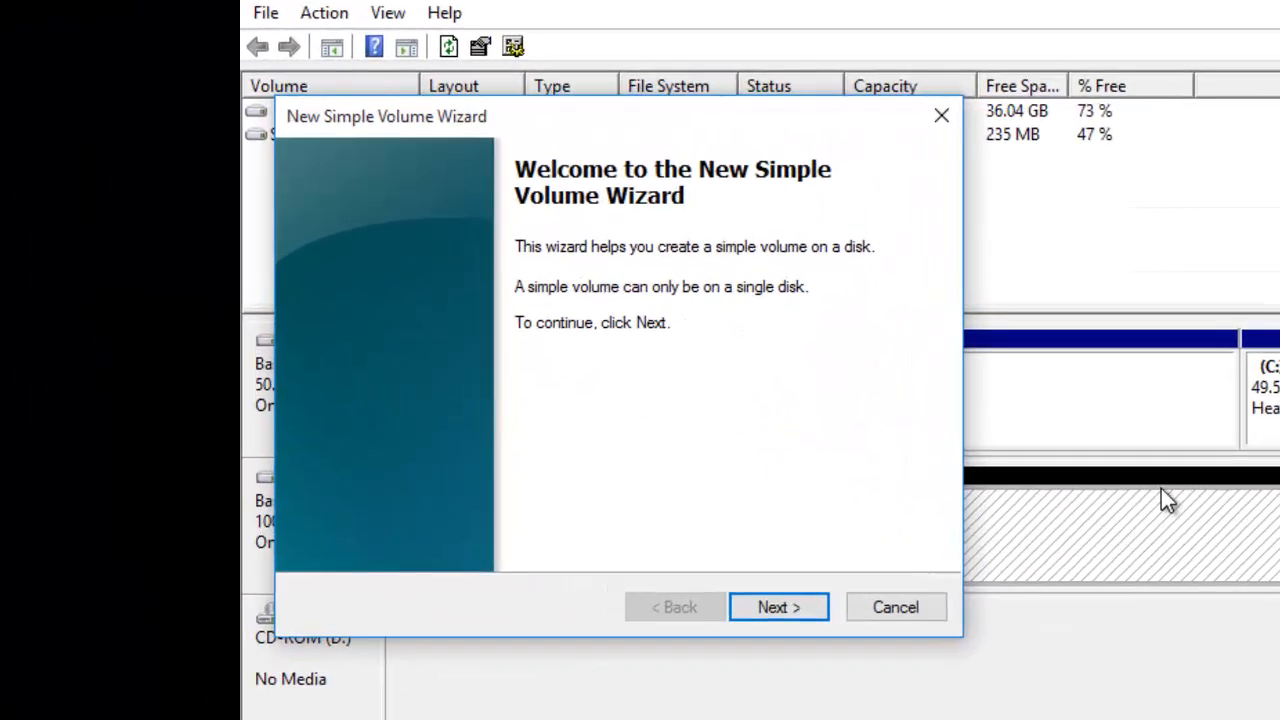
left_click(784, 610)
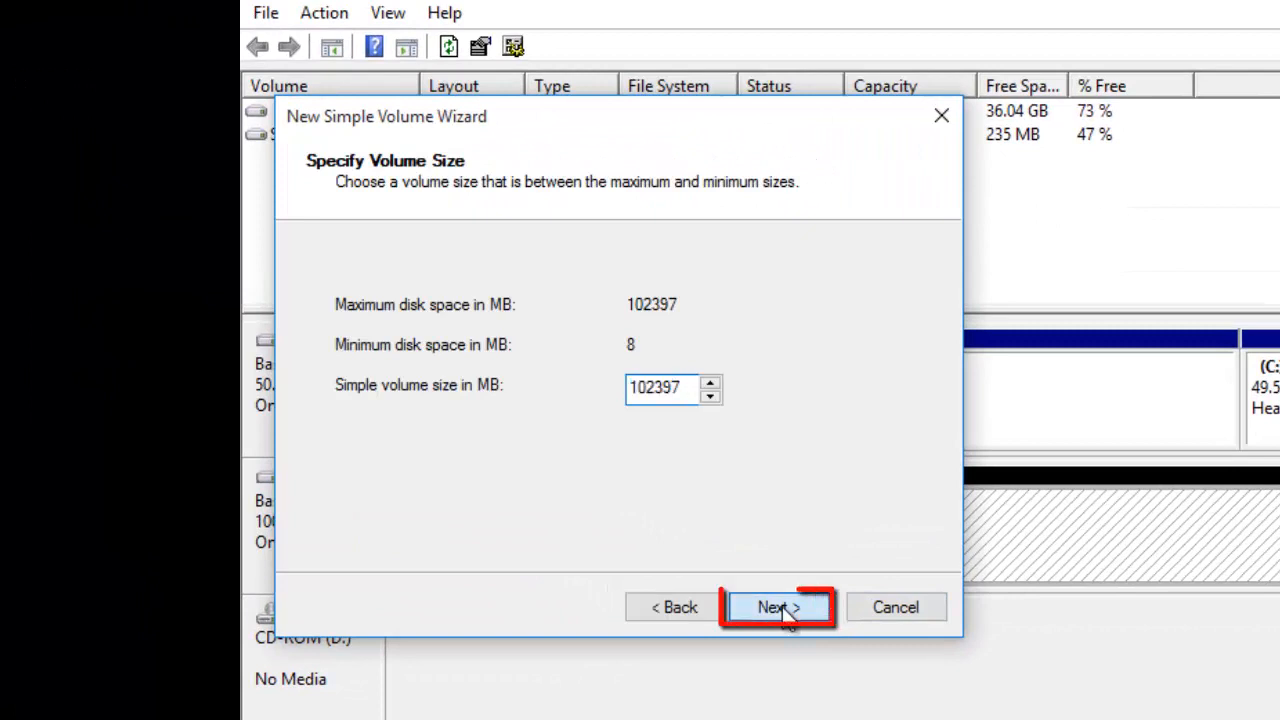
left_click(782, 609)
left_click(782, 609)
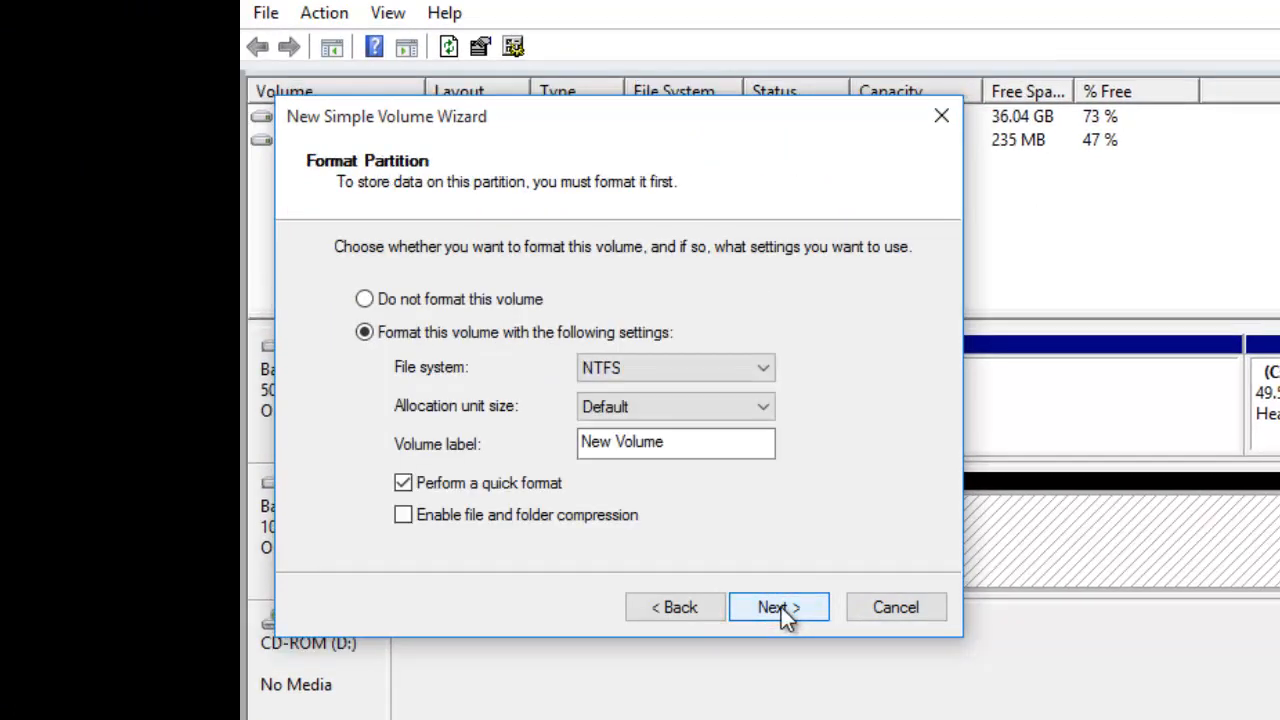
left_click_drag(686, 449, 548, 450)
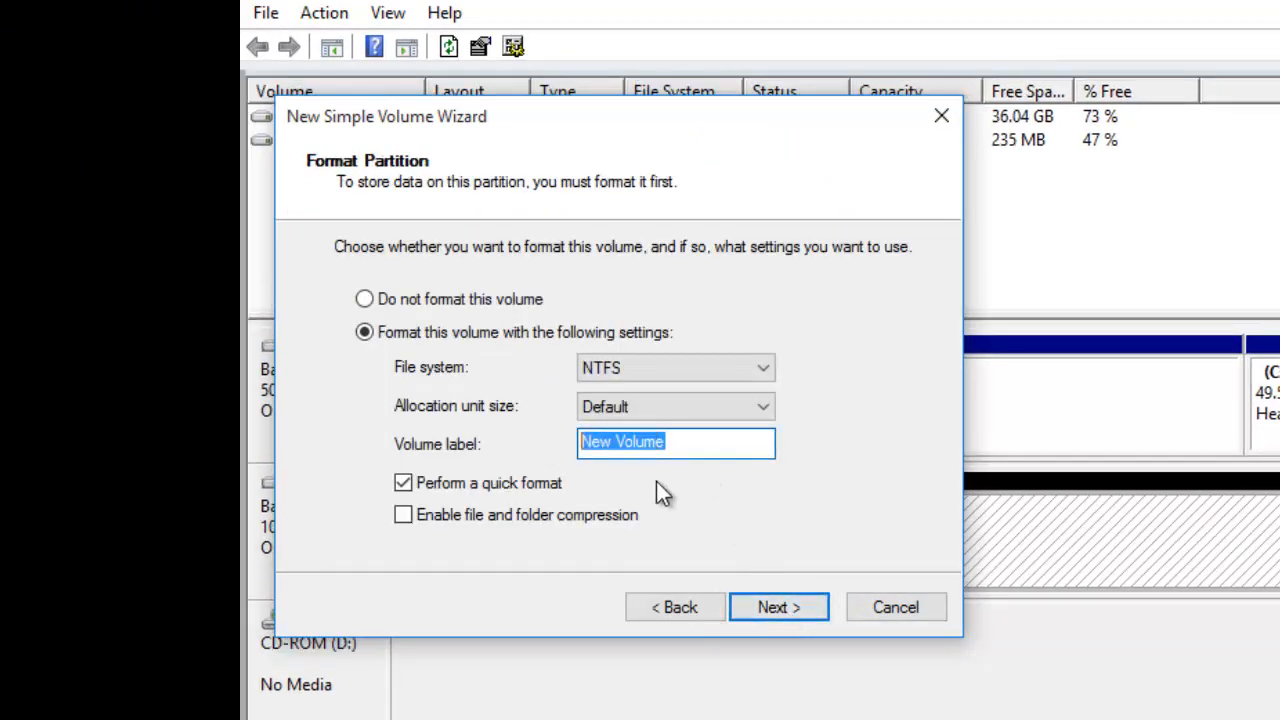
type("Back")
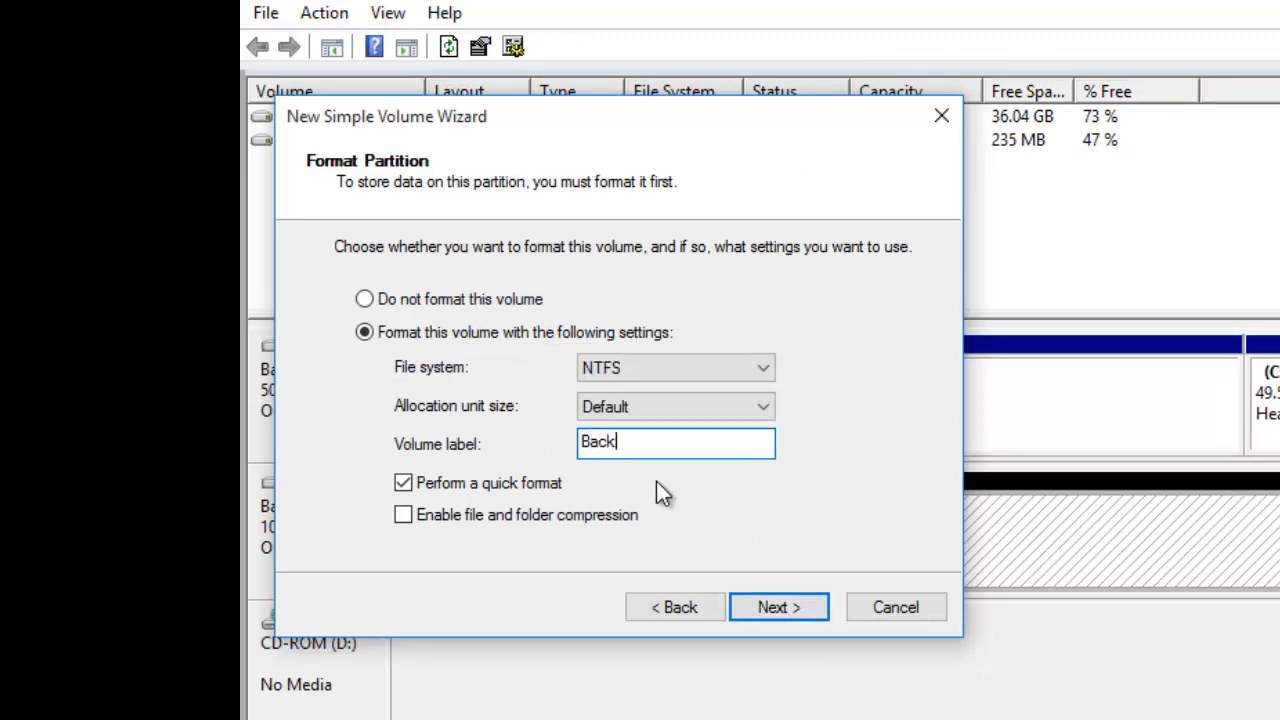
type("up Drive")
left_click(771, 607)
left_click(771, 608)
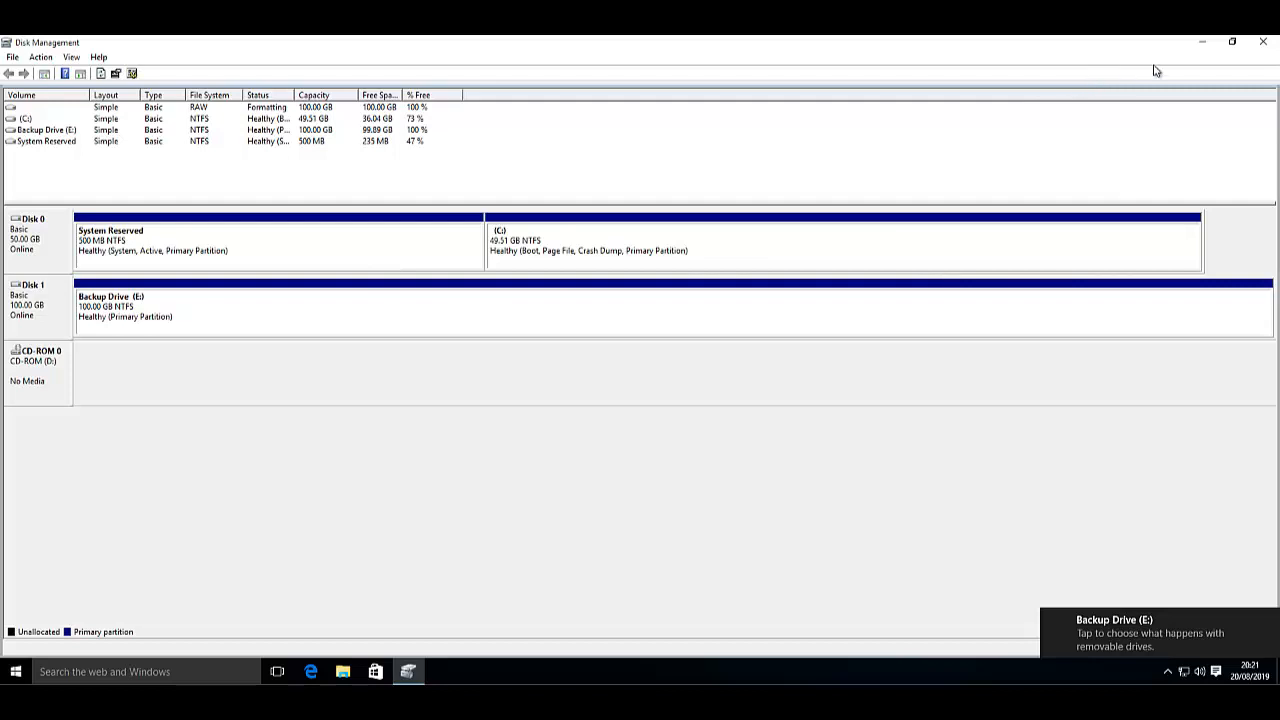
left_click(1260, 44)
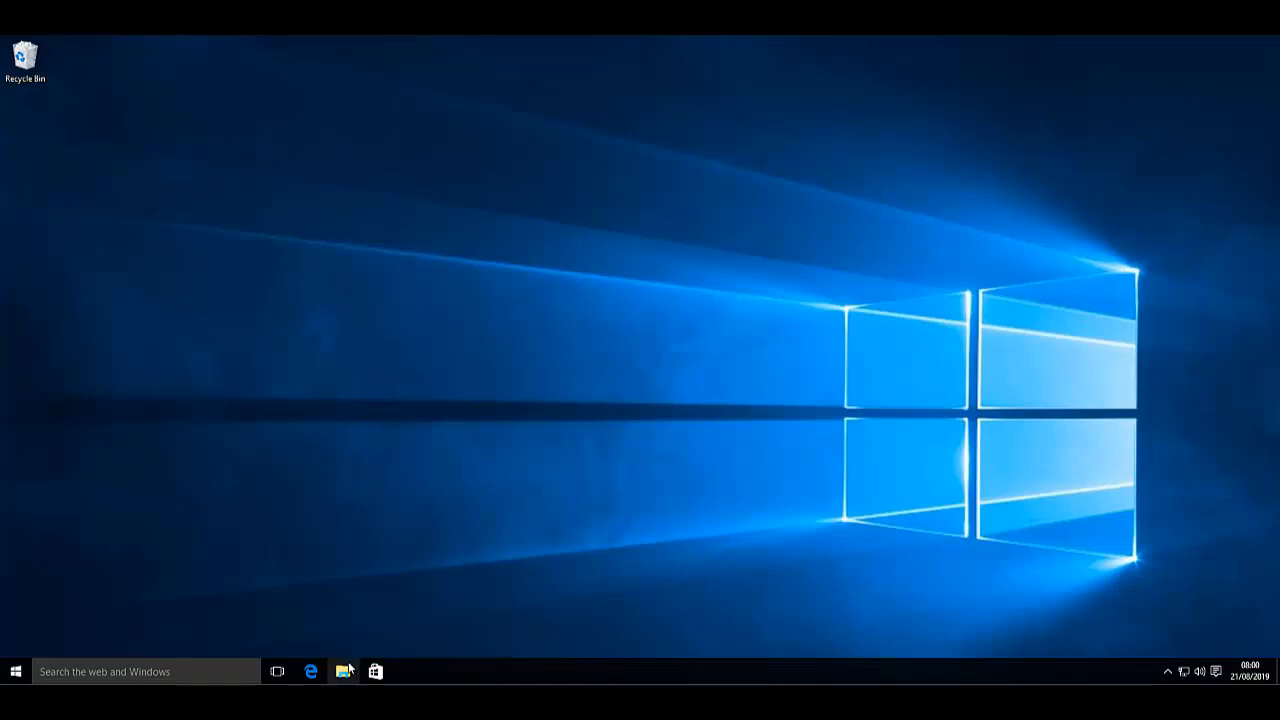
- Open the empty Backup Drive (E:) in File Explorer, then search for 'file history settings'
left_click(344, 671)
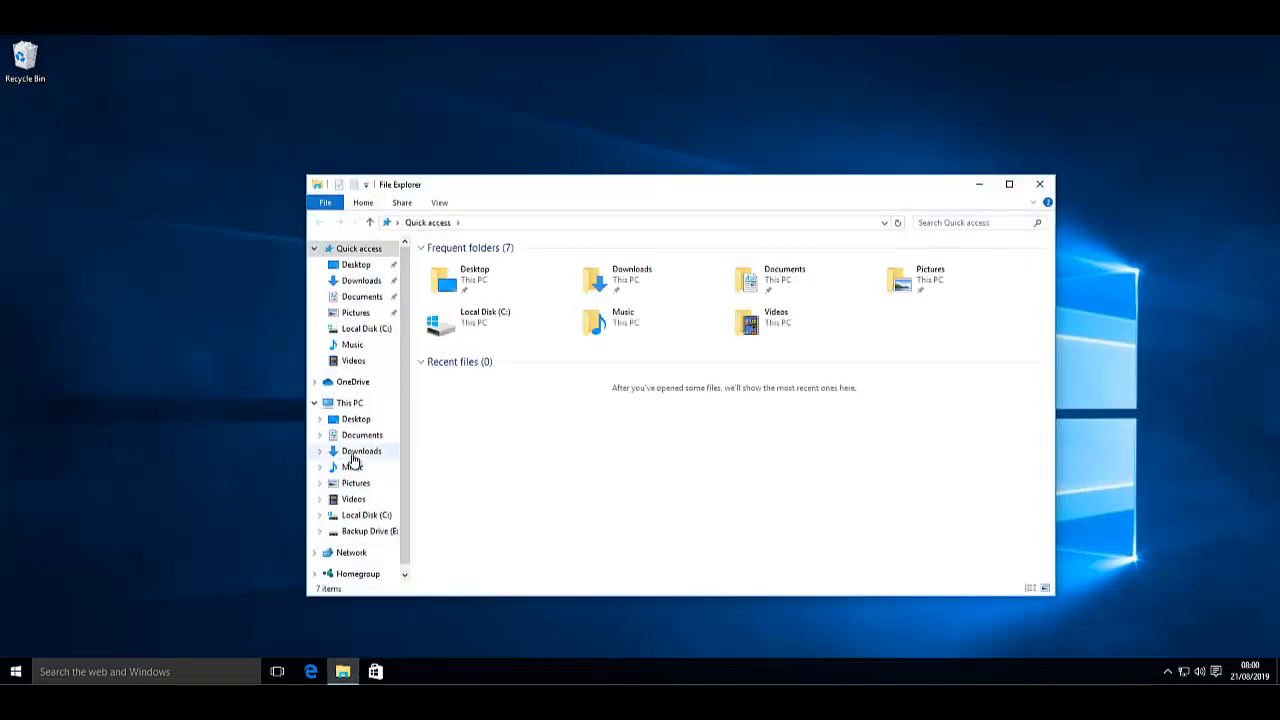
left_click(355, 405)
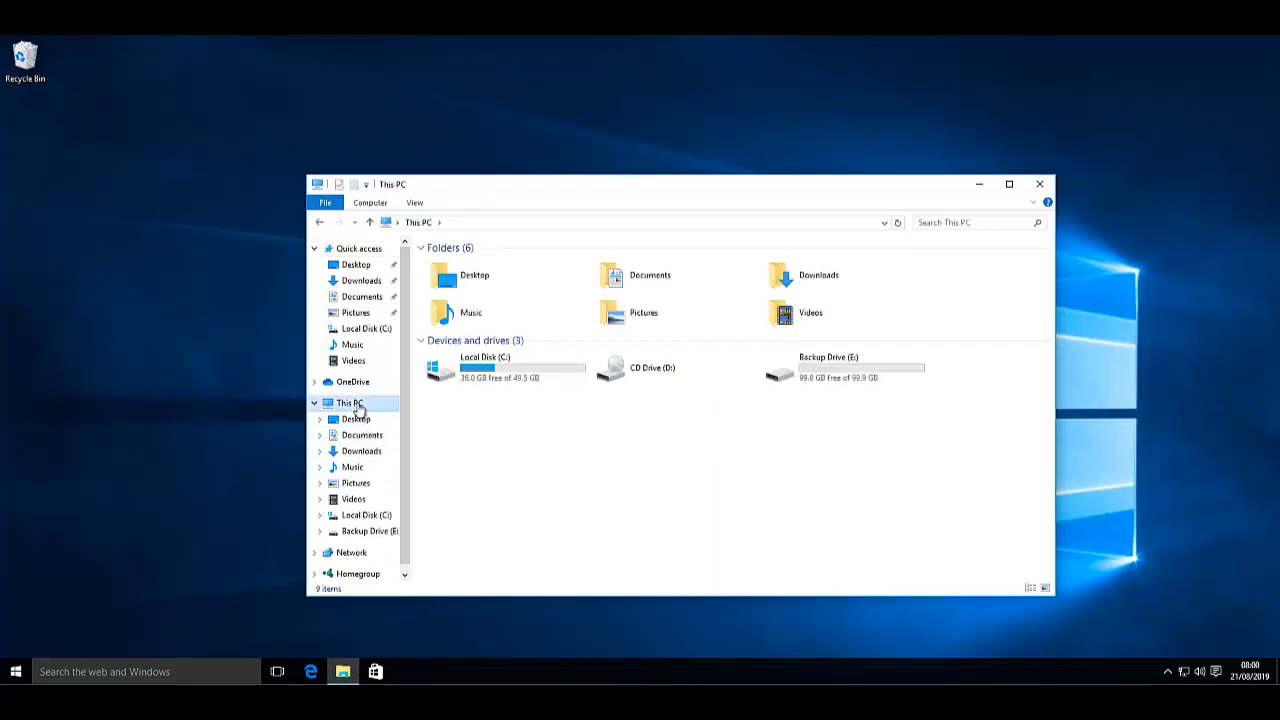
left_click(843, 360)
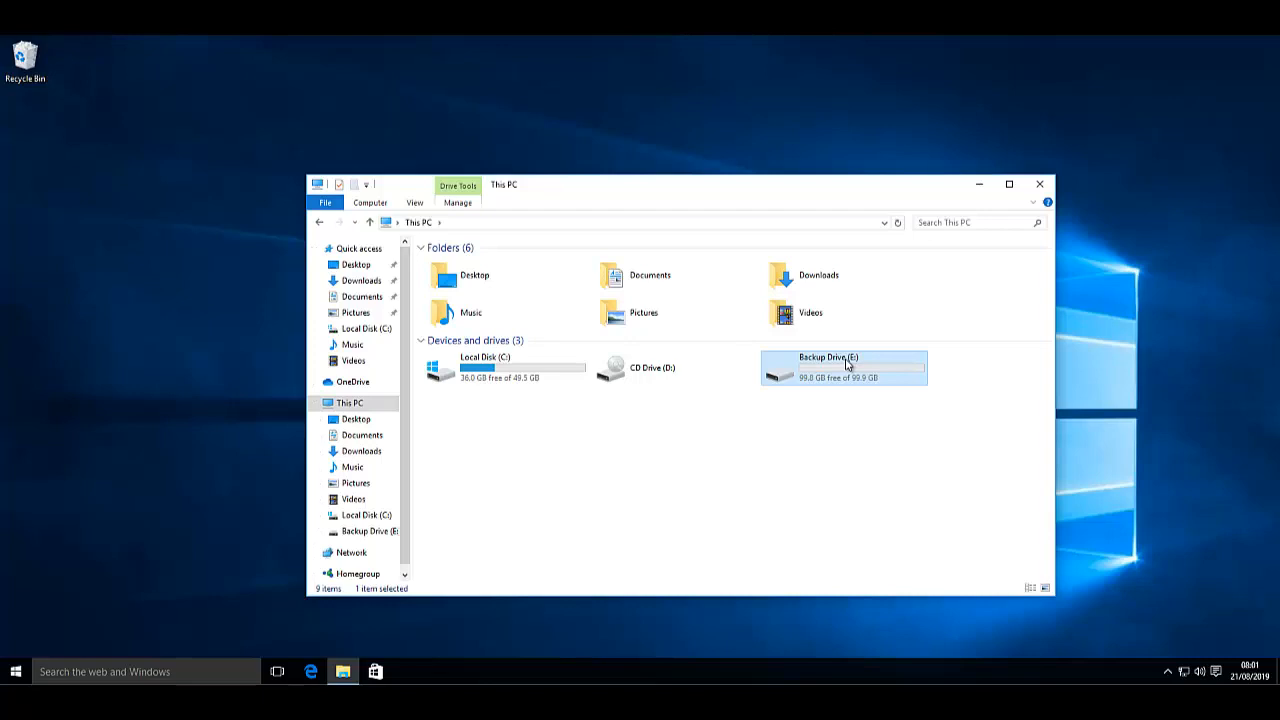
double_click(846, 364)
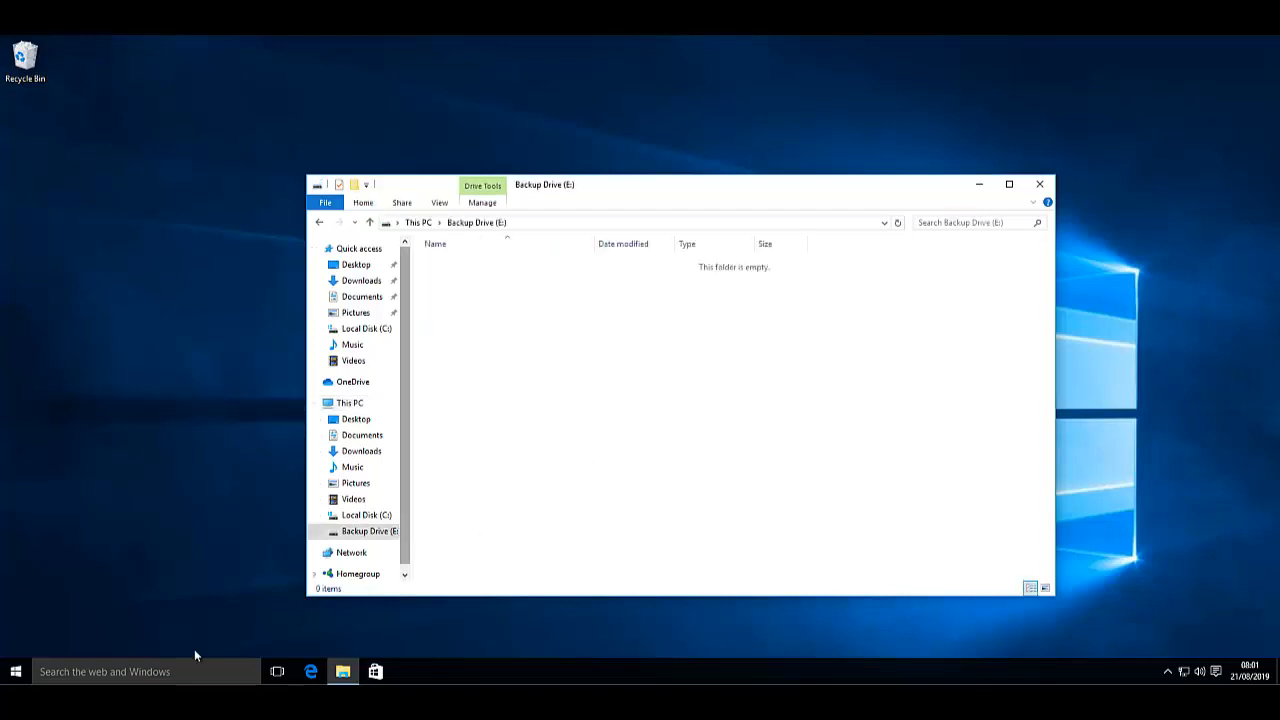
left_click(116, 676)
type("file history settings")
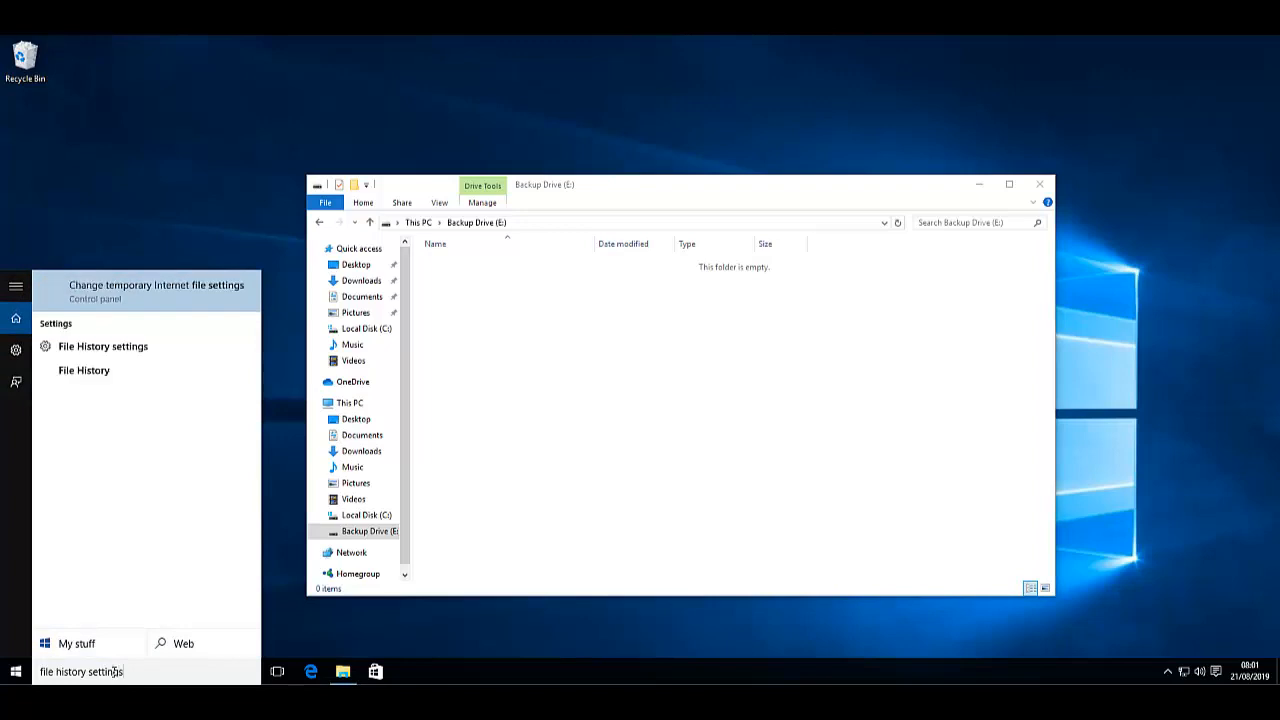
- Open File History settings and add Backup Drive (E:) as the backup drive
left_click(114, 347)
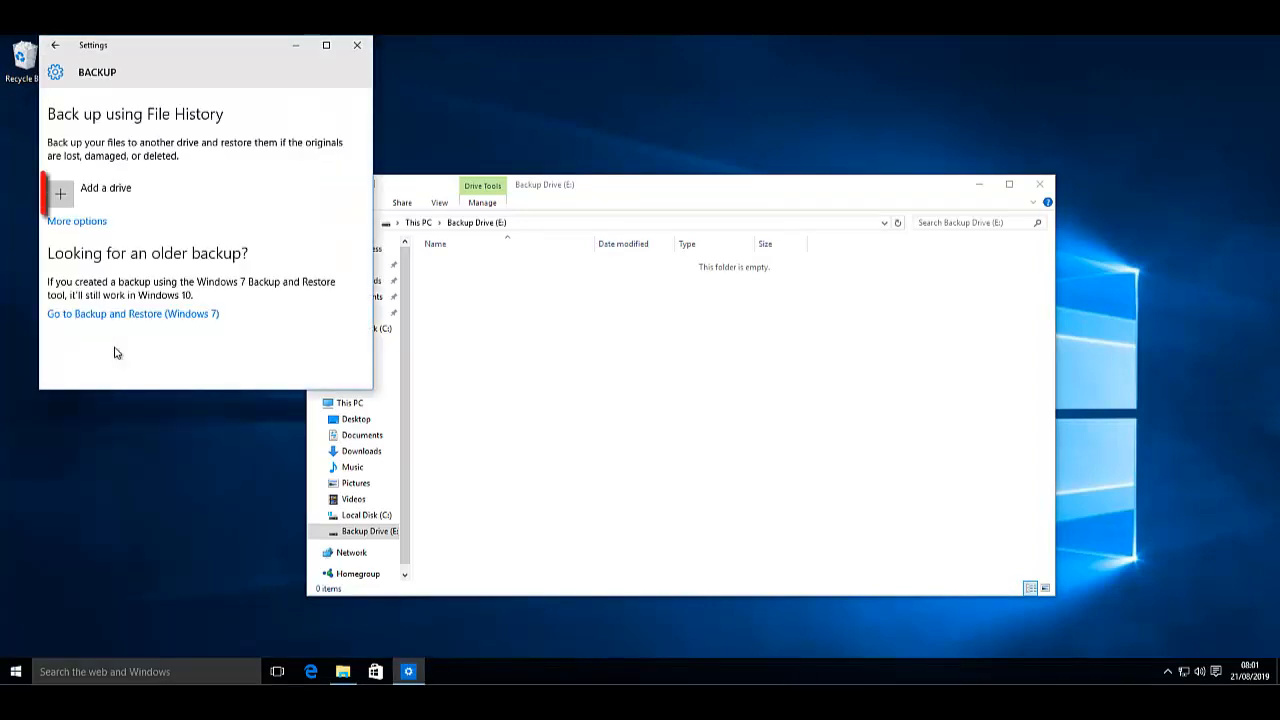
left_click(68, 196)
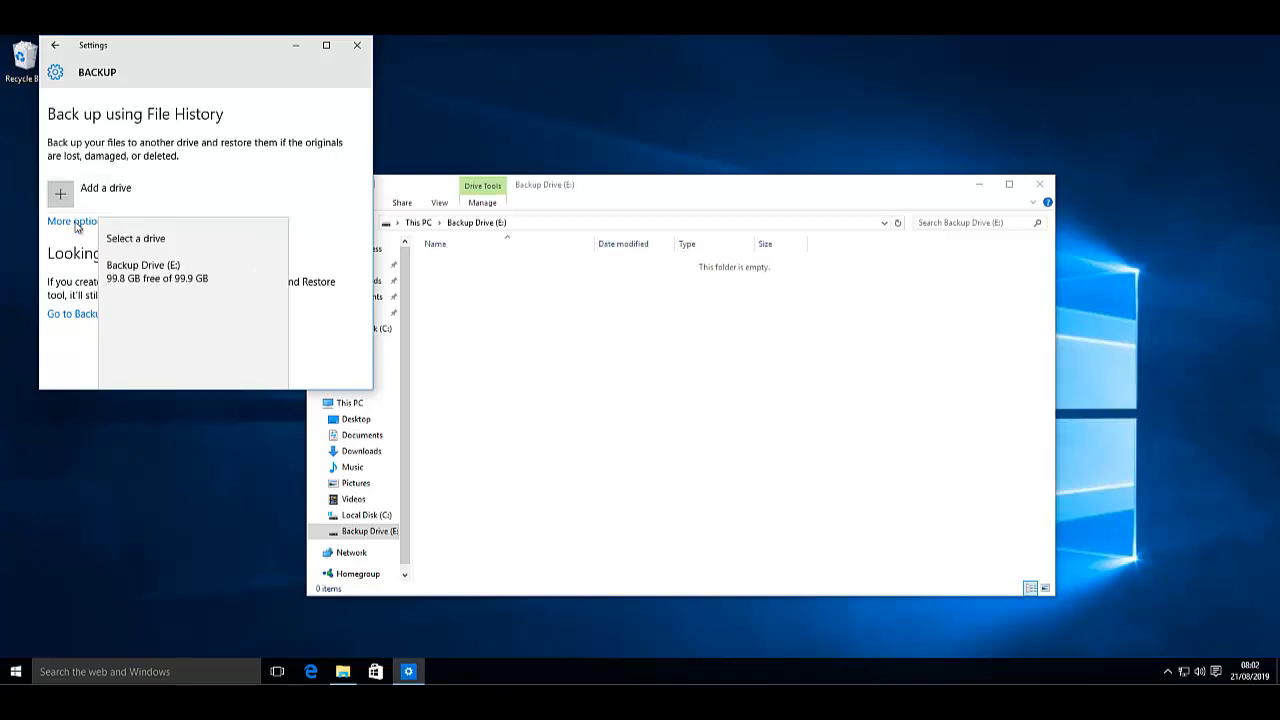
left_click(141, 274)
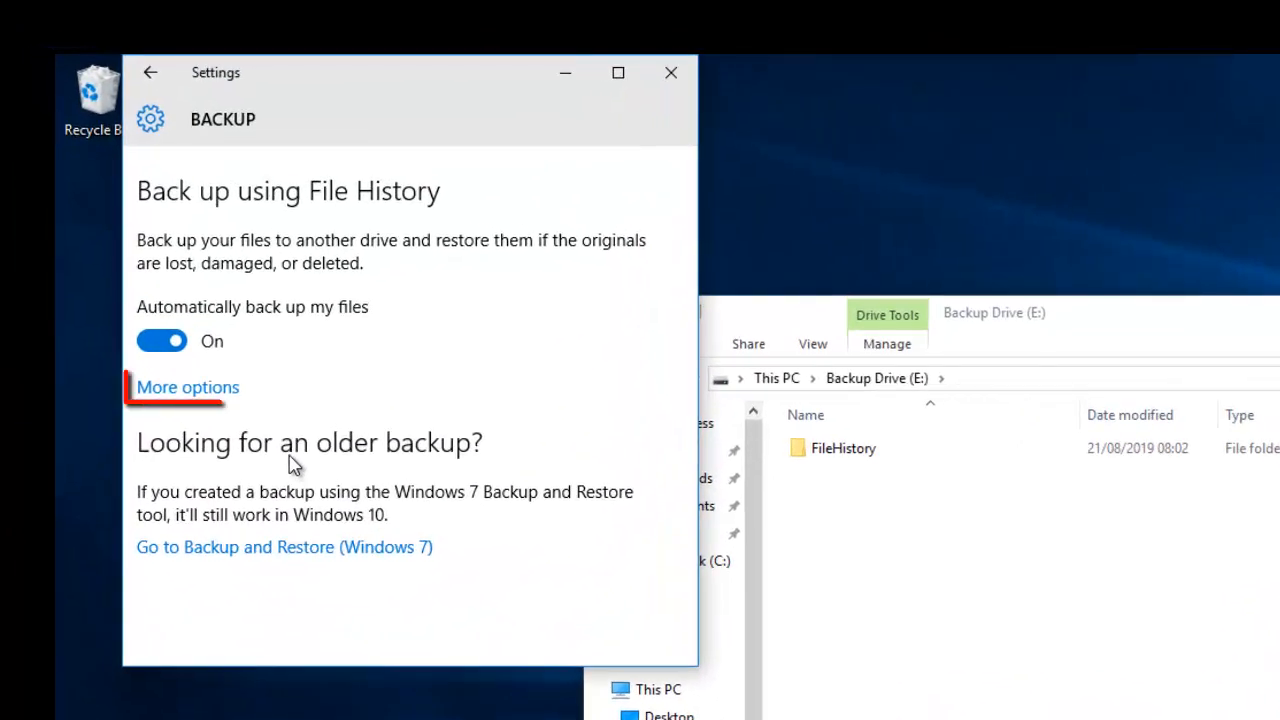
- Review the backup frequency and Keep my backups (Forever) options without changing them
left_click(205, 390)
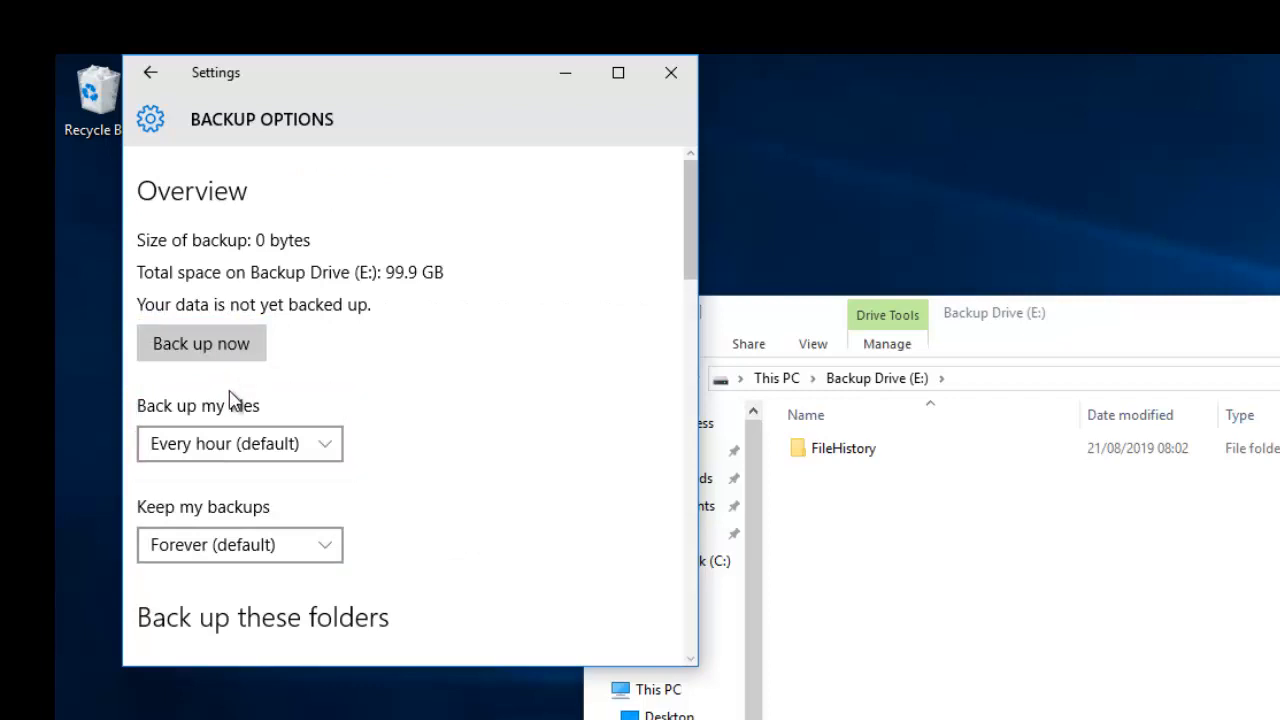
left_click(328, 447)
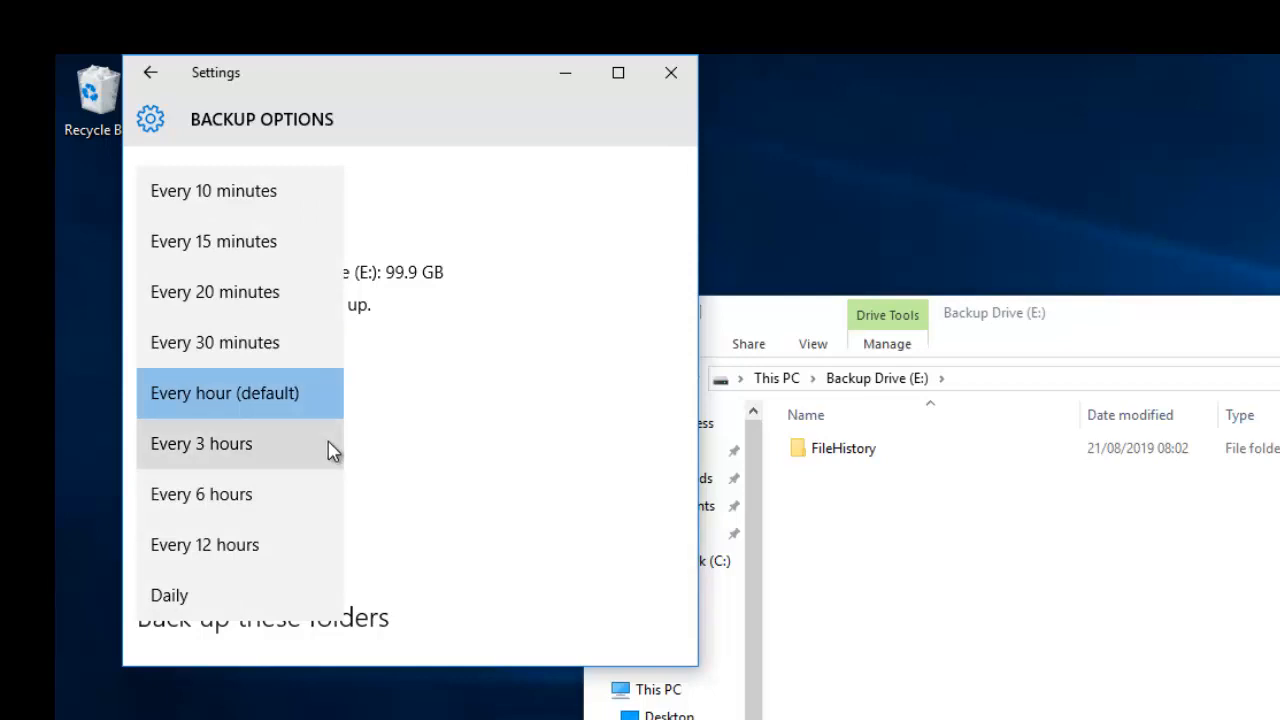
left_click(424, 444)
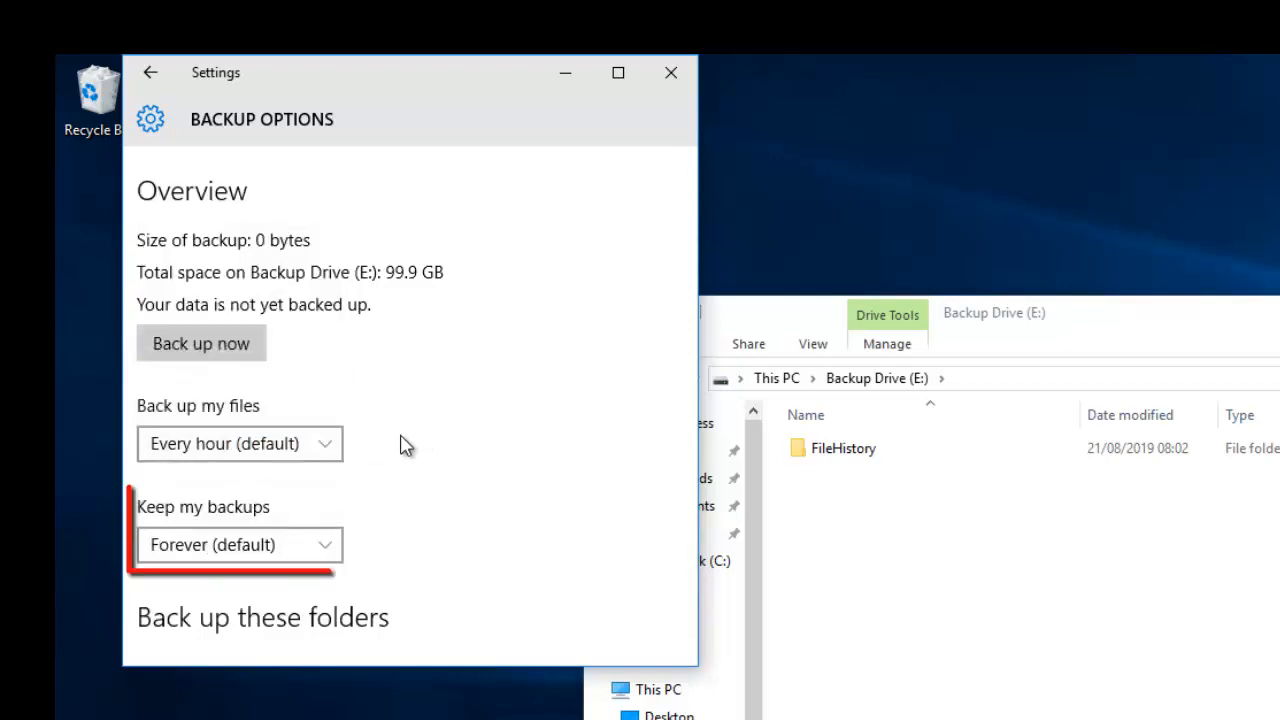
left_click(328, 546)
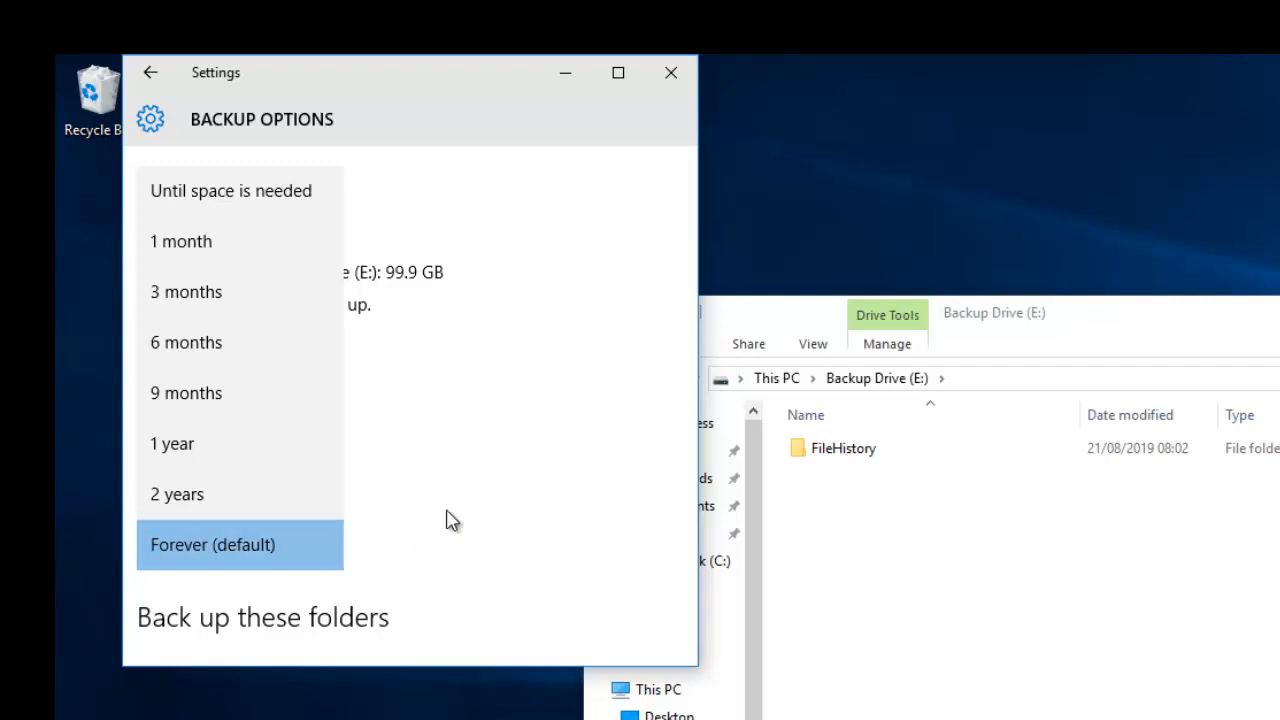
left_click(512, 494)
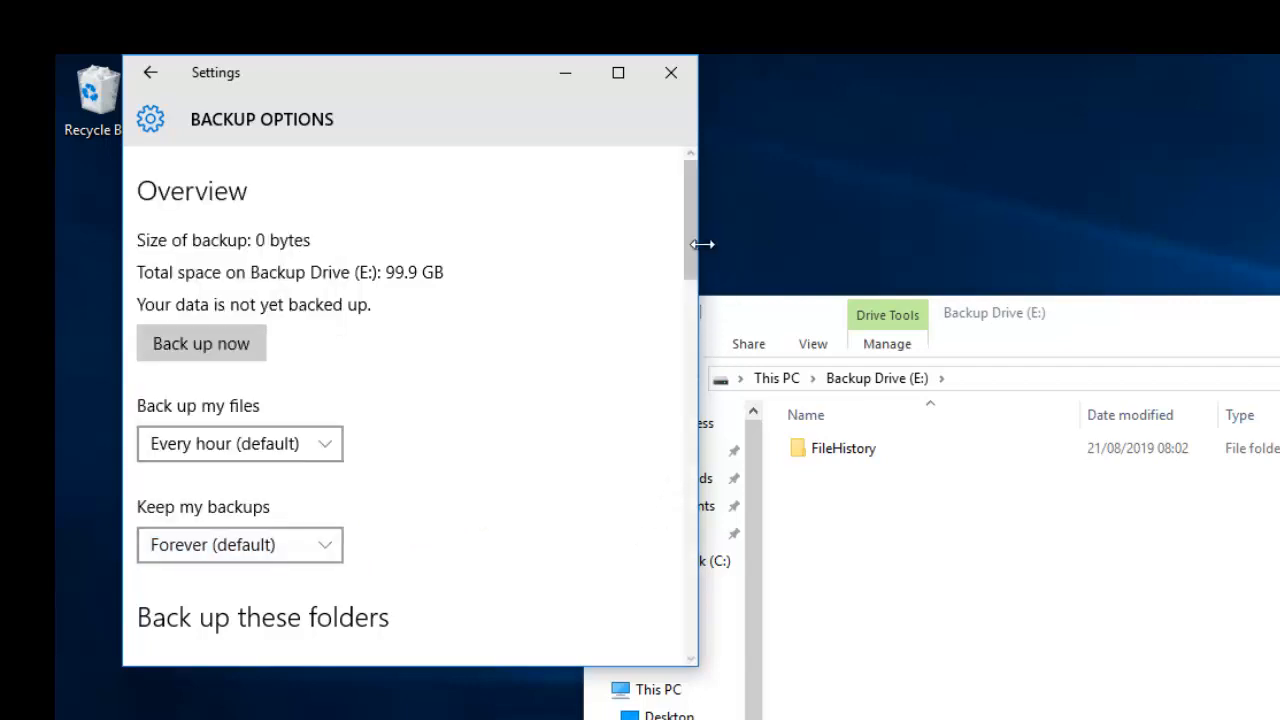
- Scroll down and open File History's advanced settings in Control Panel
left_click_drag(691, 263, 666, 360)
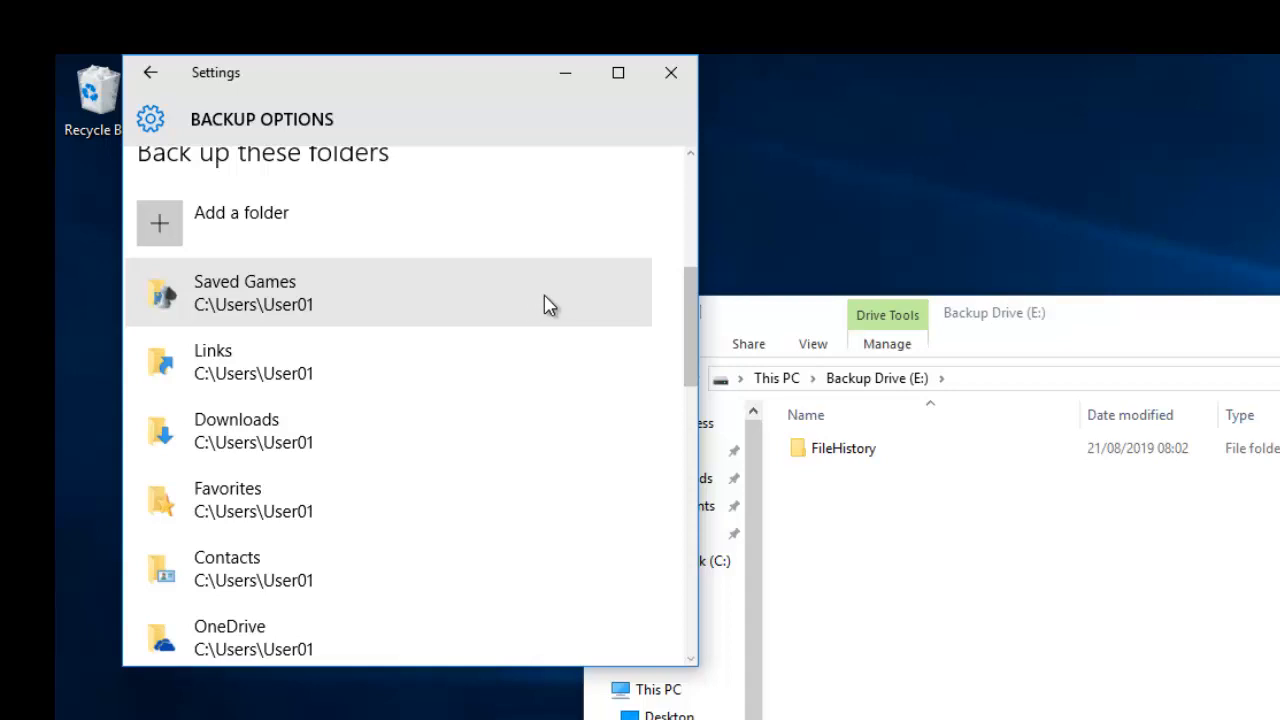
left_click_drag(690, 281, 686, 570)
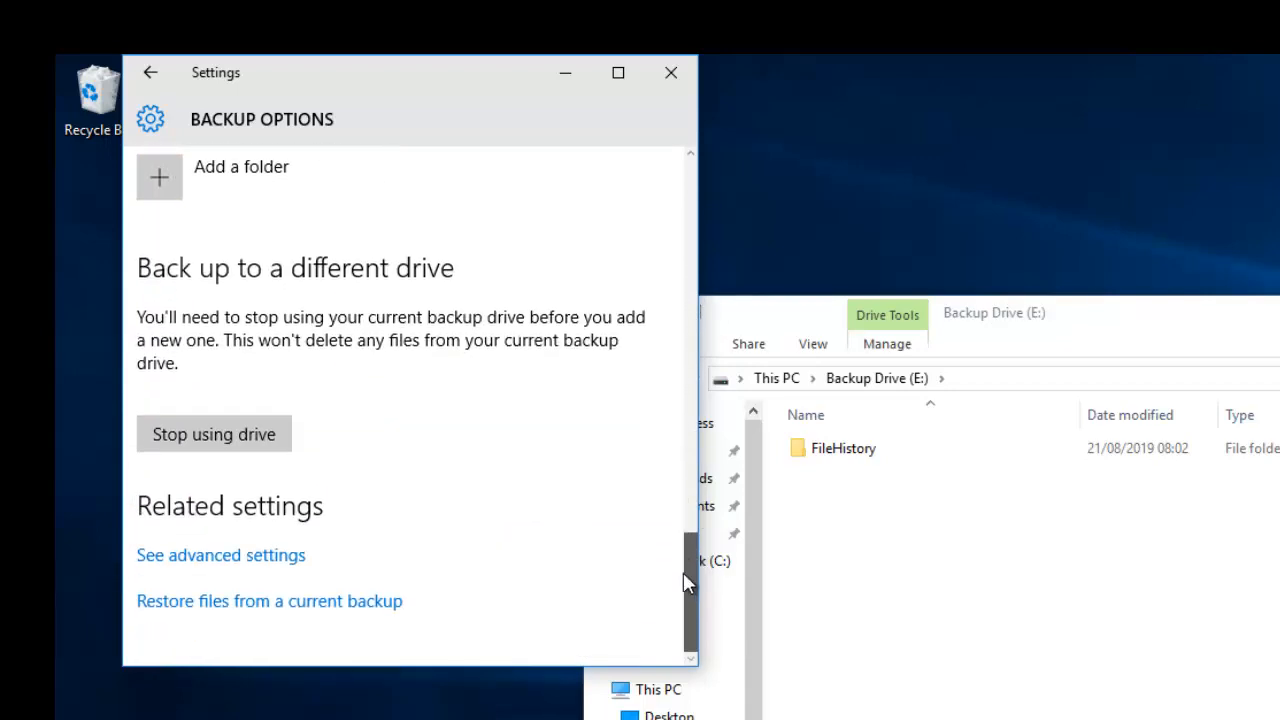
left_click(247, 563)
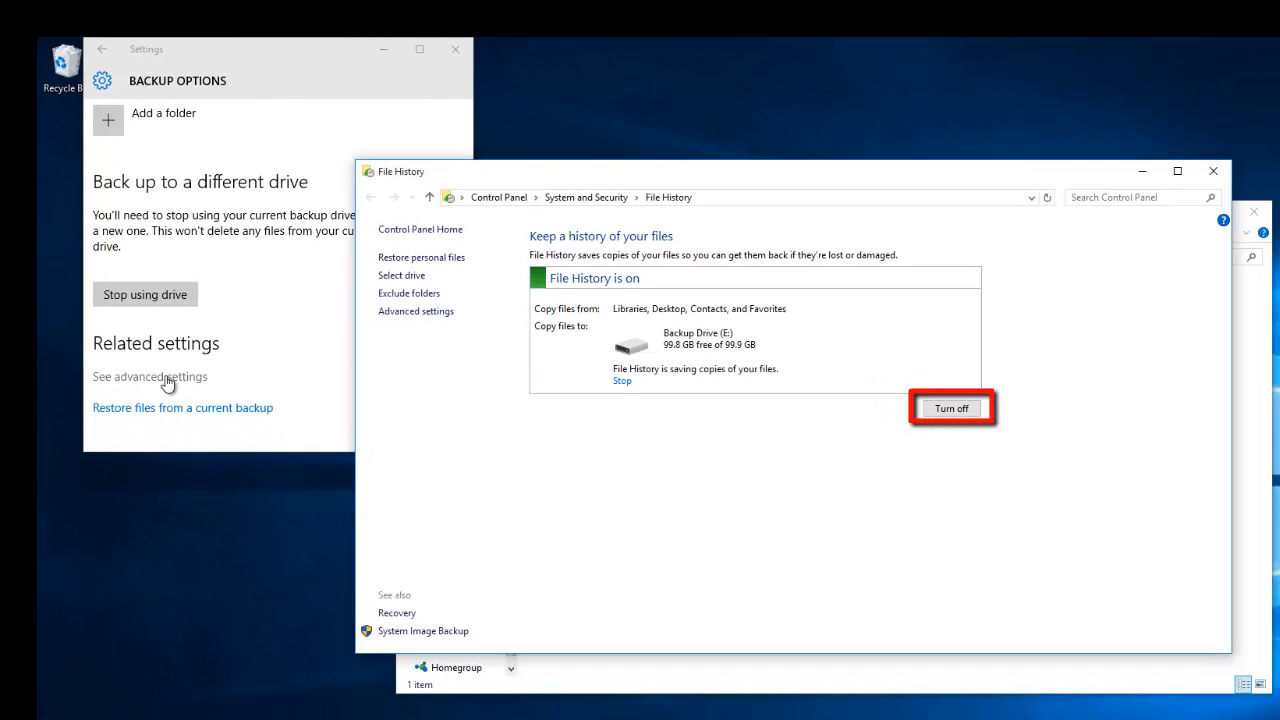
- Close Control Panel's File History, view the restorable Home folders, then close that restore window
left_click(1212, 172)
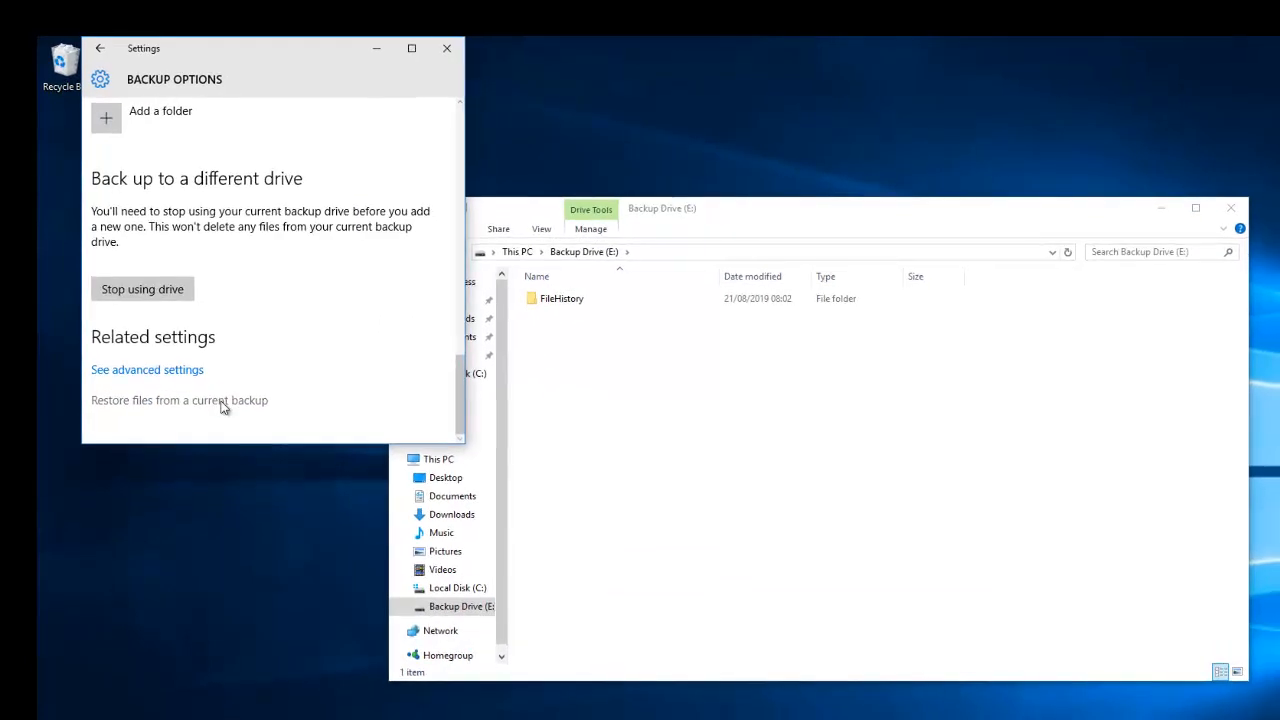
left_click(222, 402)
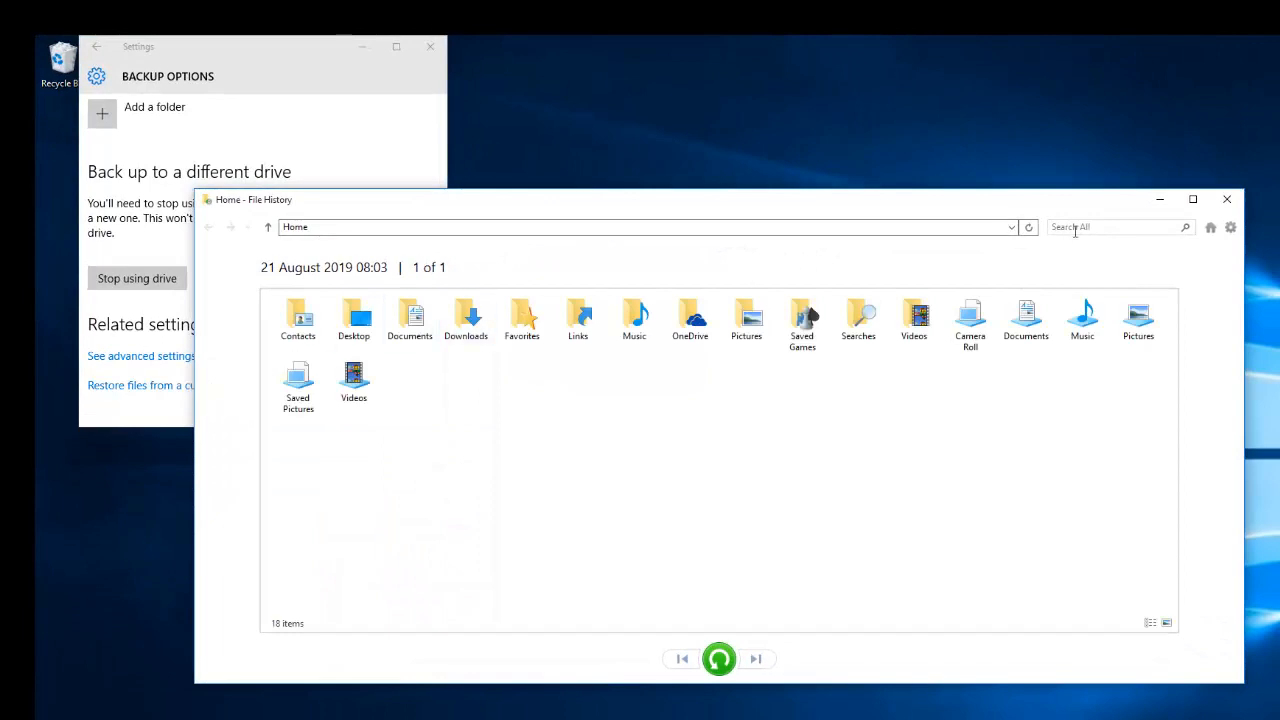
left_click(1228, 200)
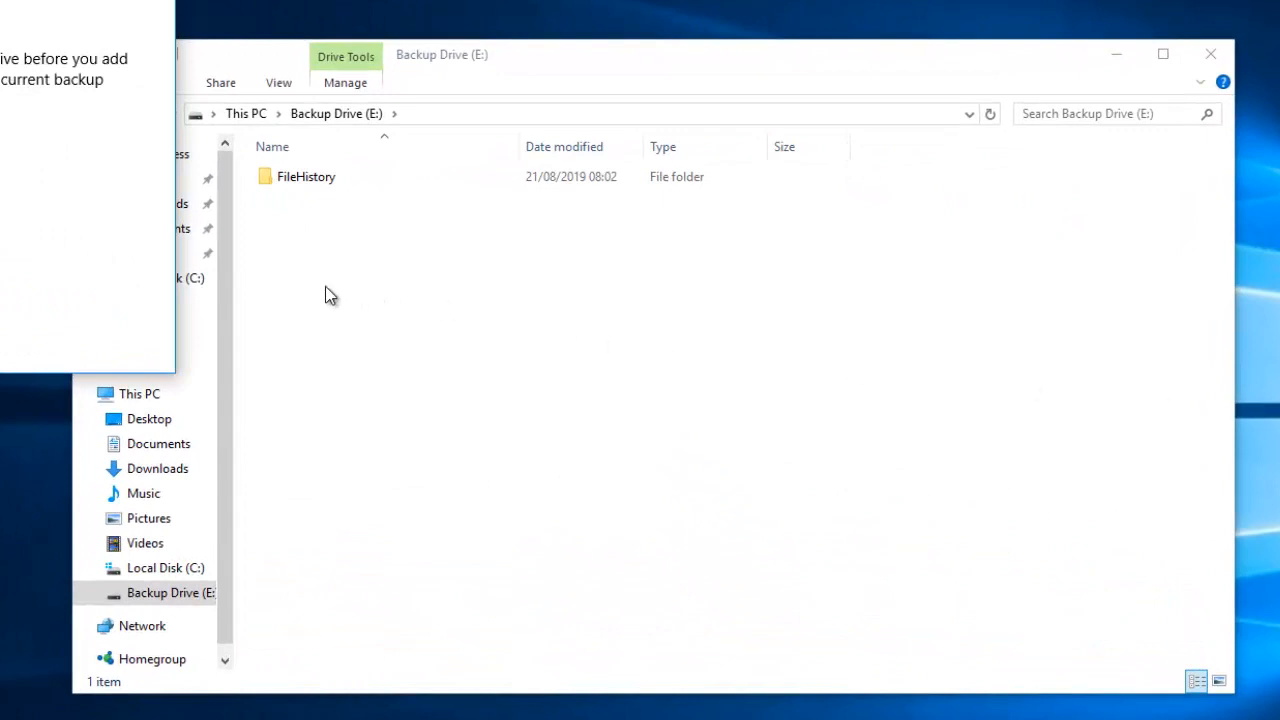
- Drill through FileHistory > user > PC > Data > C > Users > user > Documents on E:
double_click(311, 180)
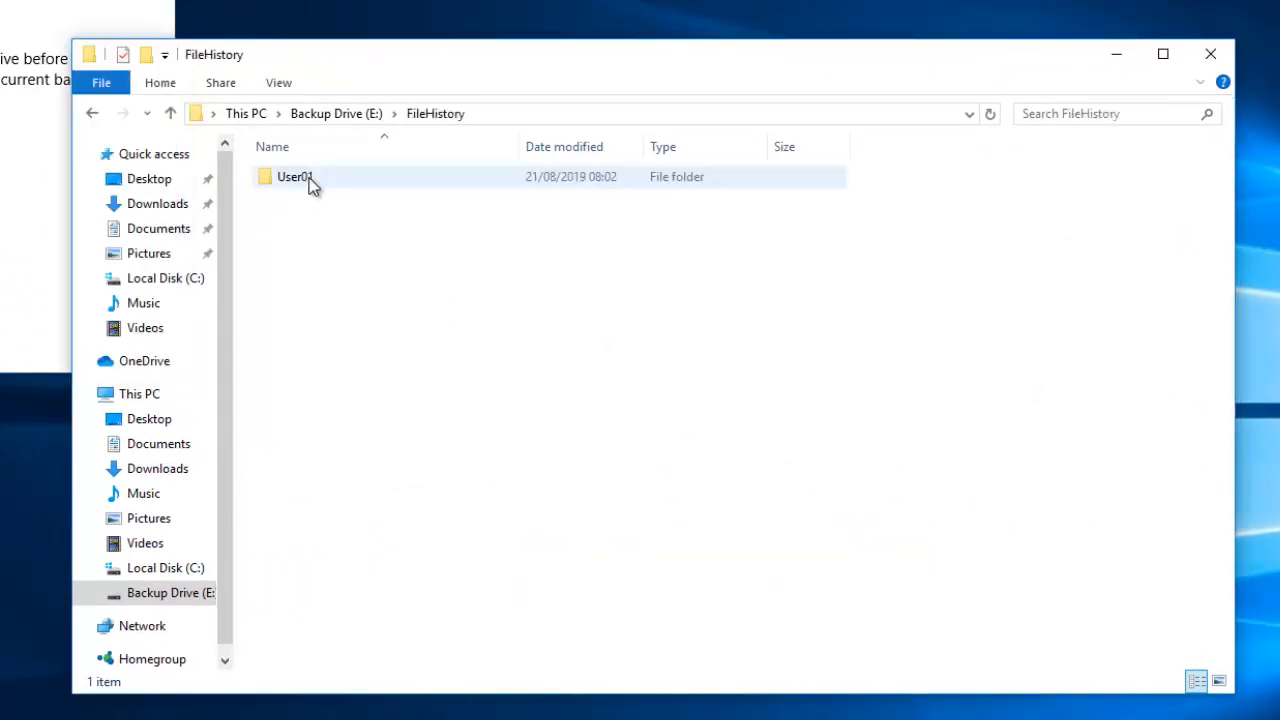
double_click(311, 180)
double_click(311, 180)
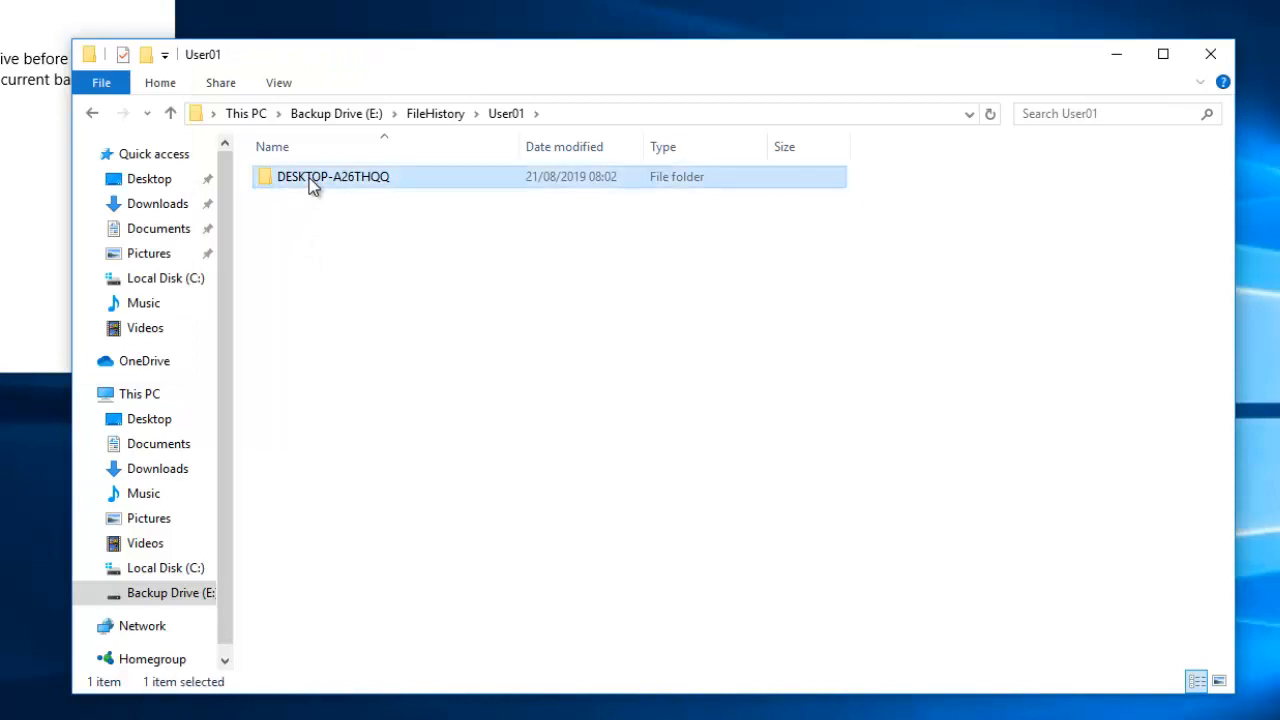
double_click(290, 200)
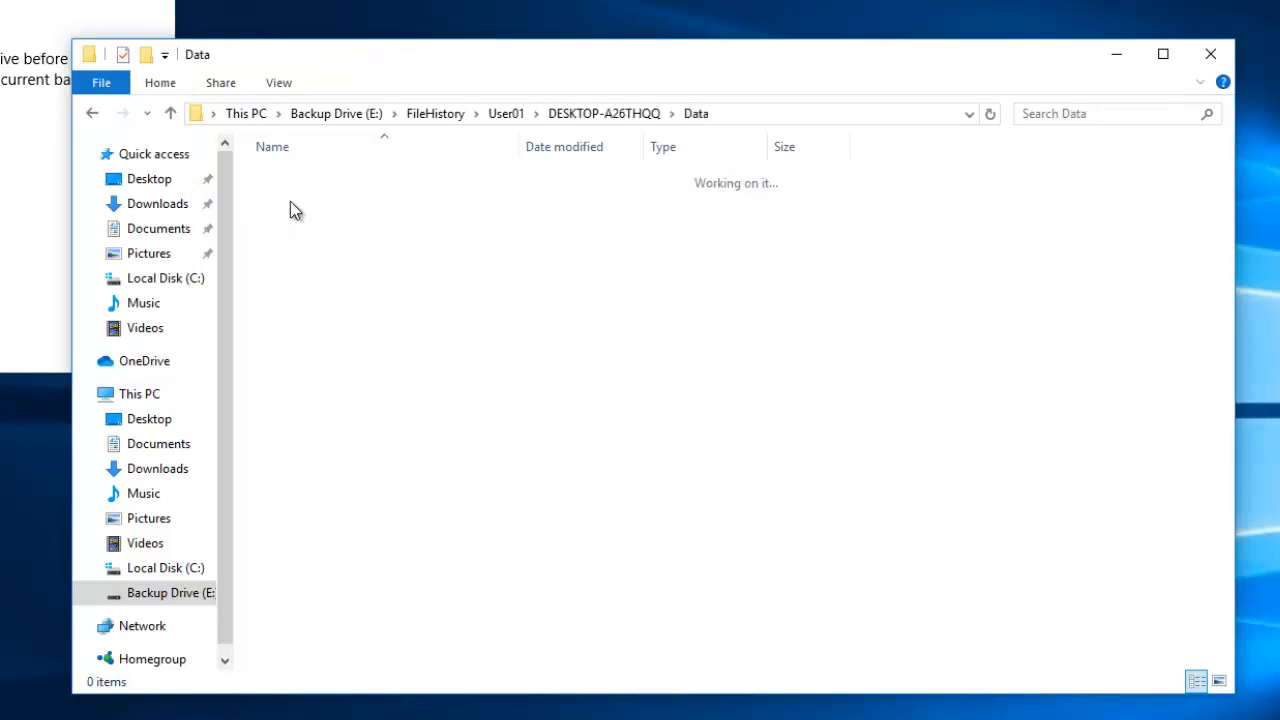
double_click(275, 186)
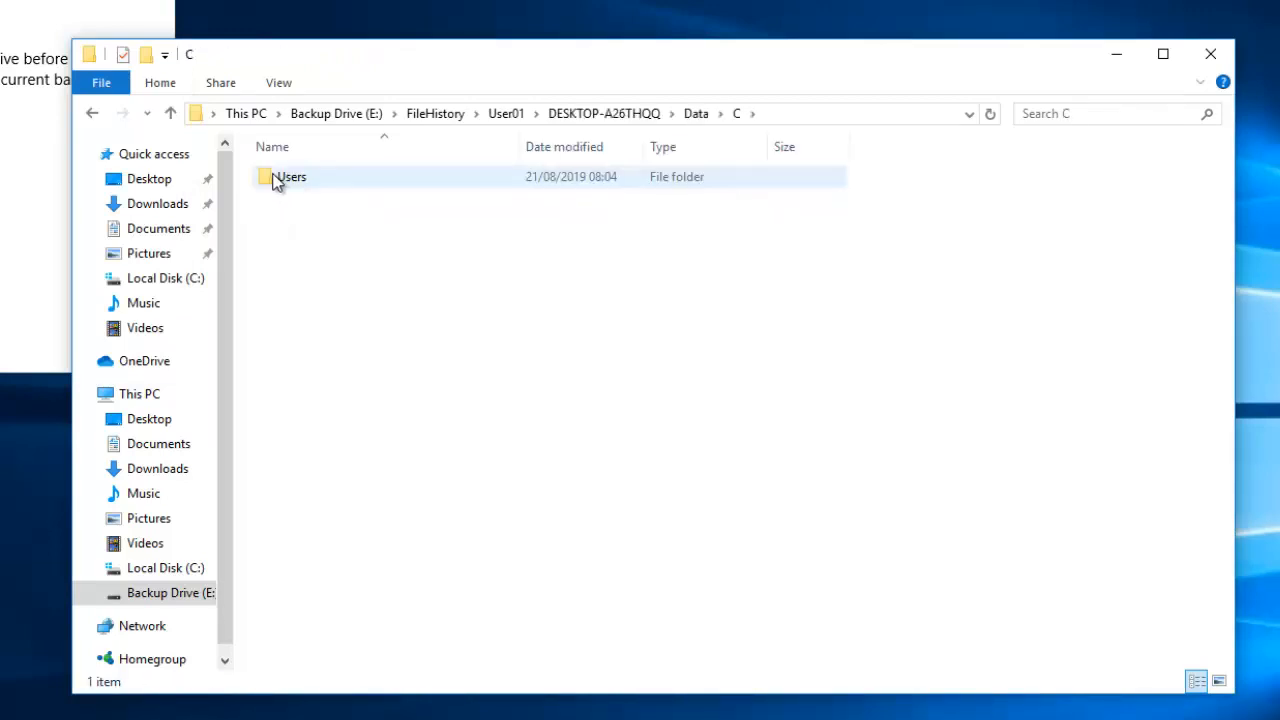
double_click(278, 182)
double_click(287, 179)
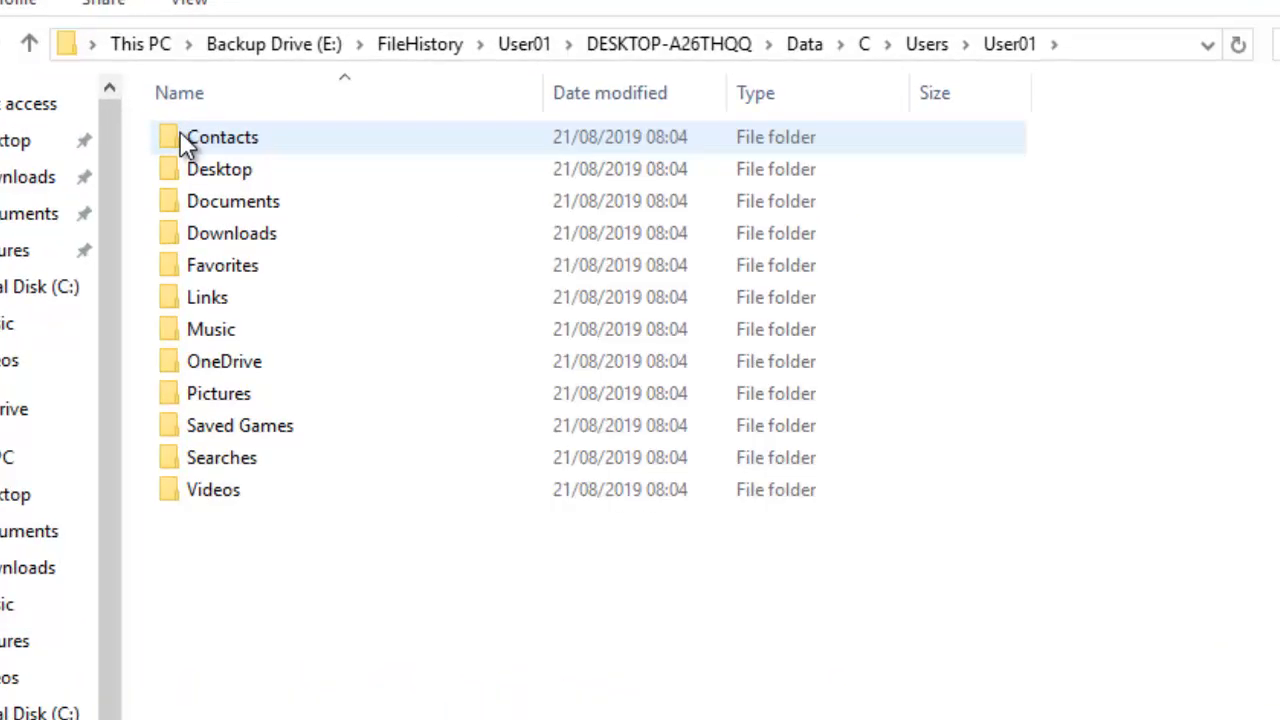
double_click(255, 203)
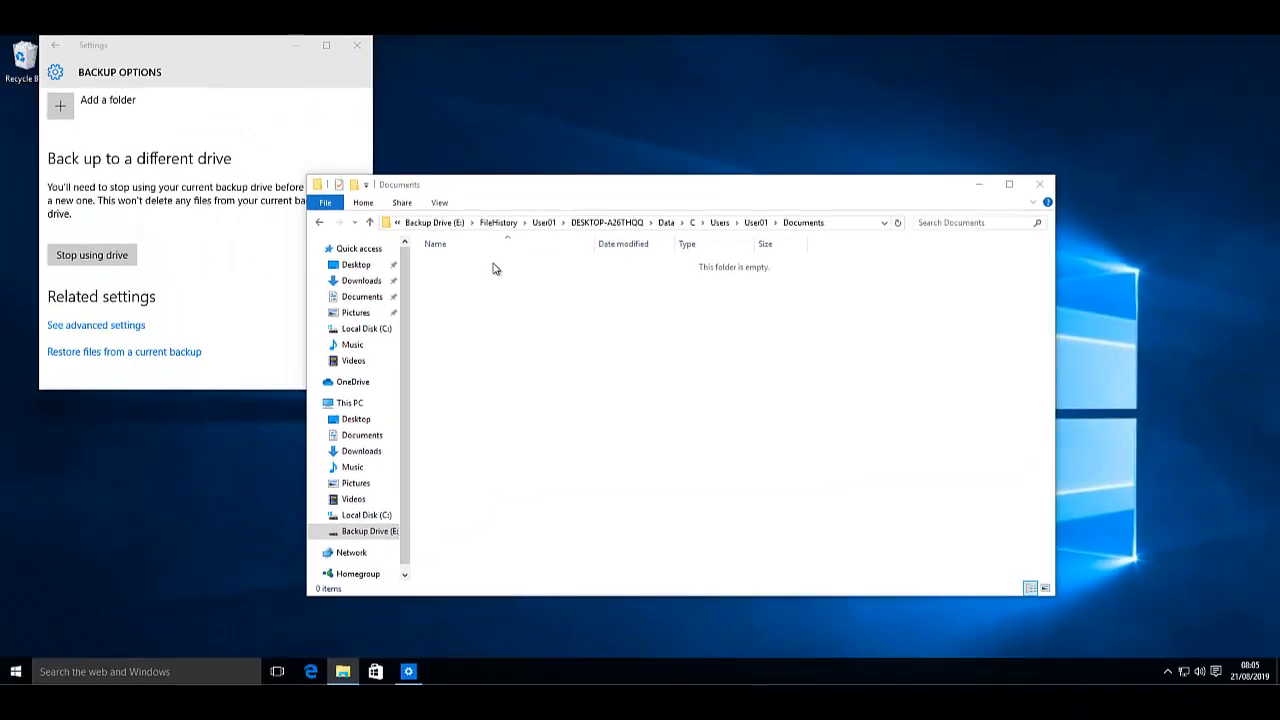
- In the local Documents folder, create a text document named 'My Details' and open it
right_click(342, 675)
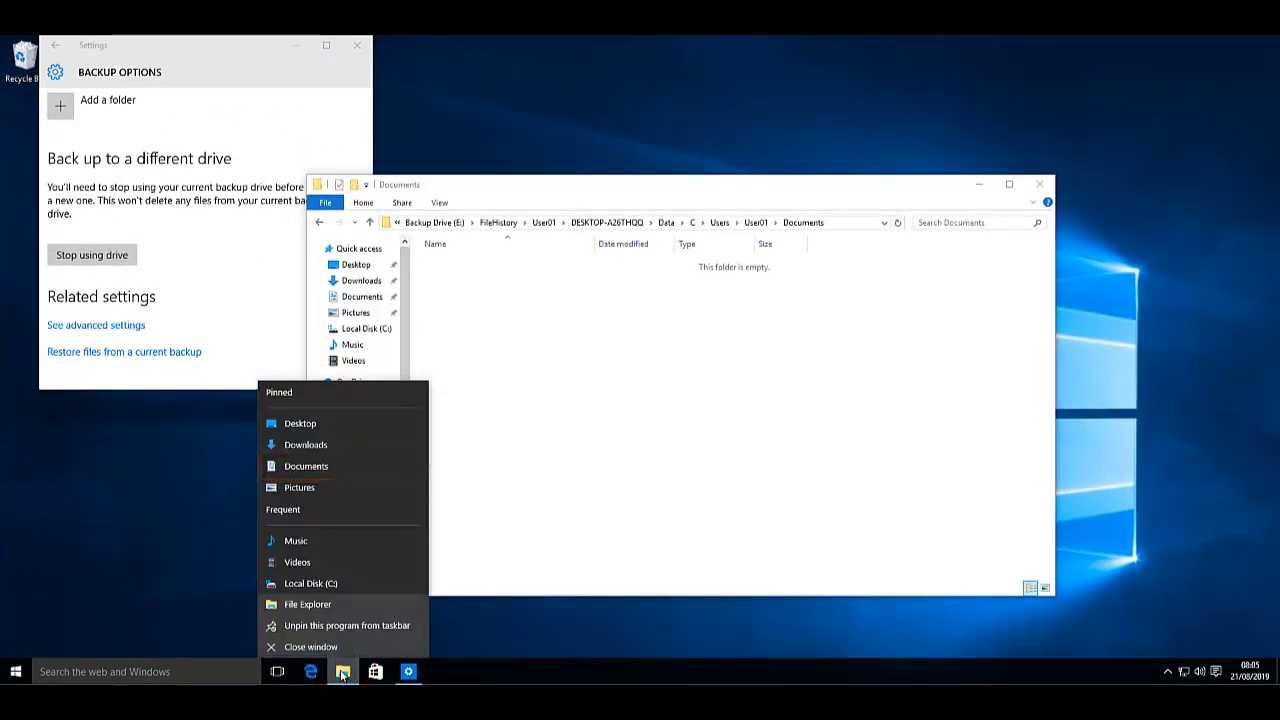
left_click(326, 467)
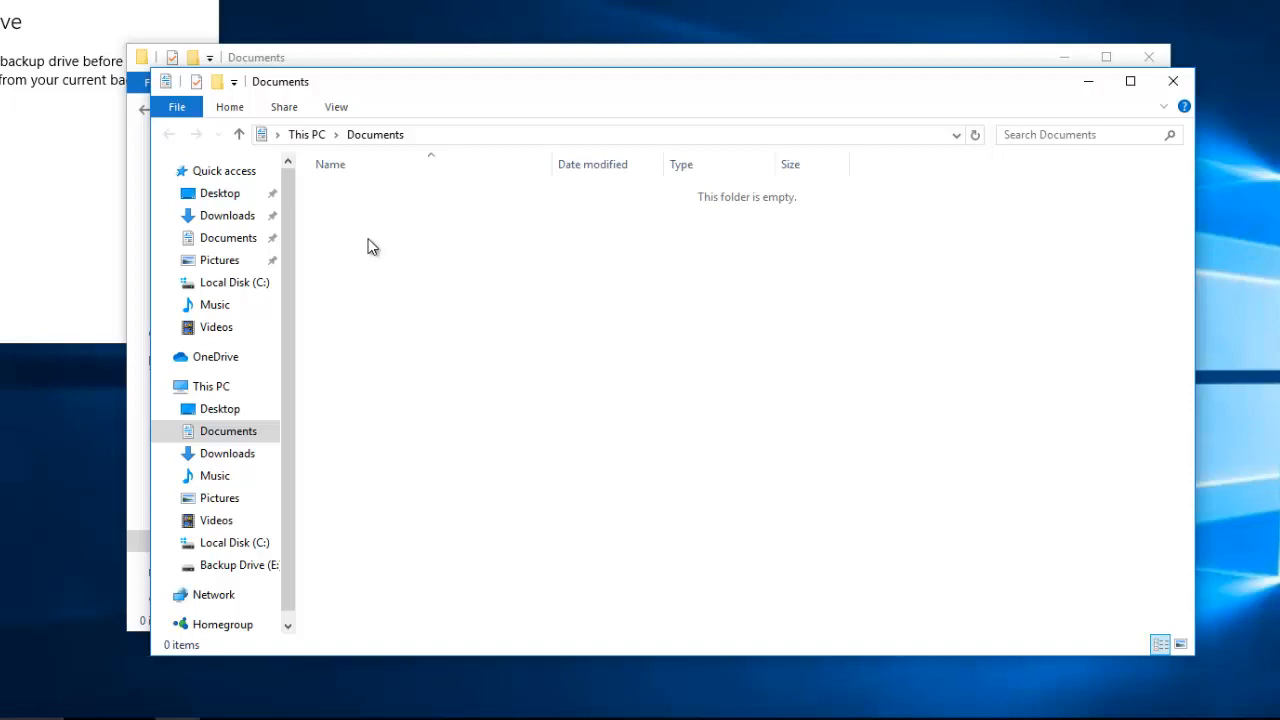
right_click(371, 247)
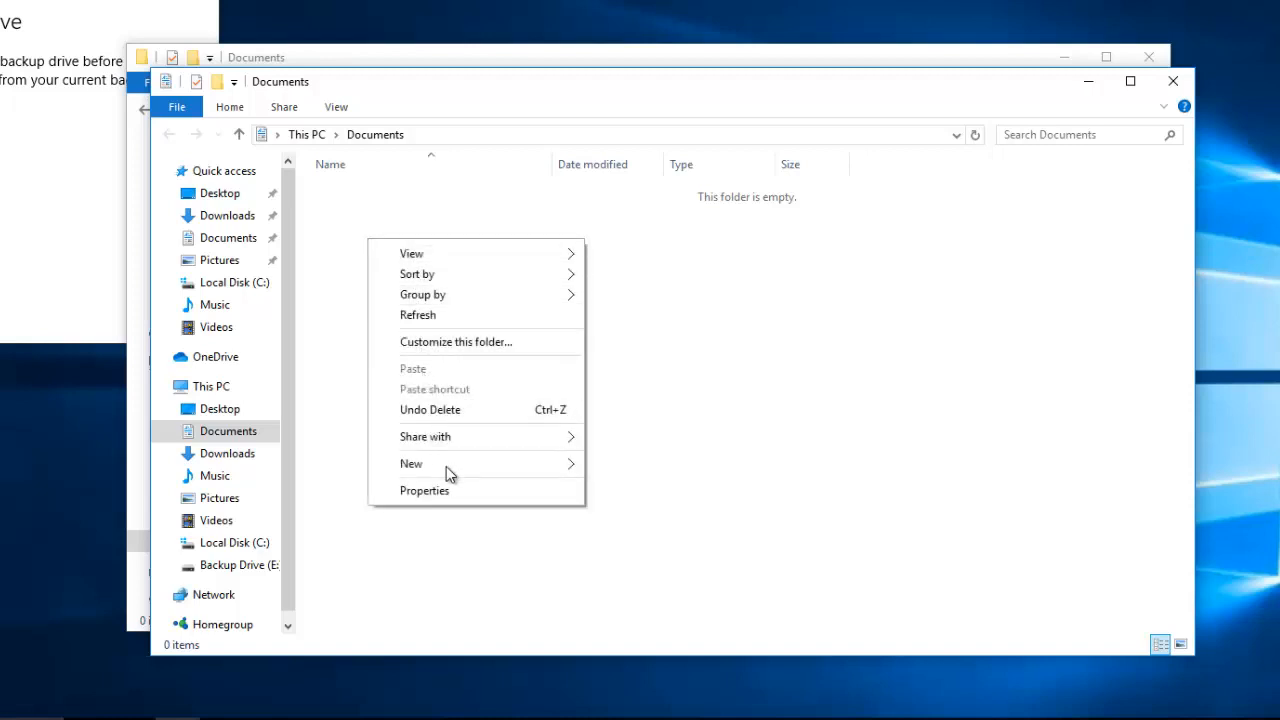
mouse_move(456, 466)
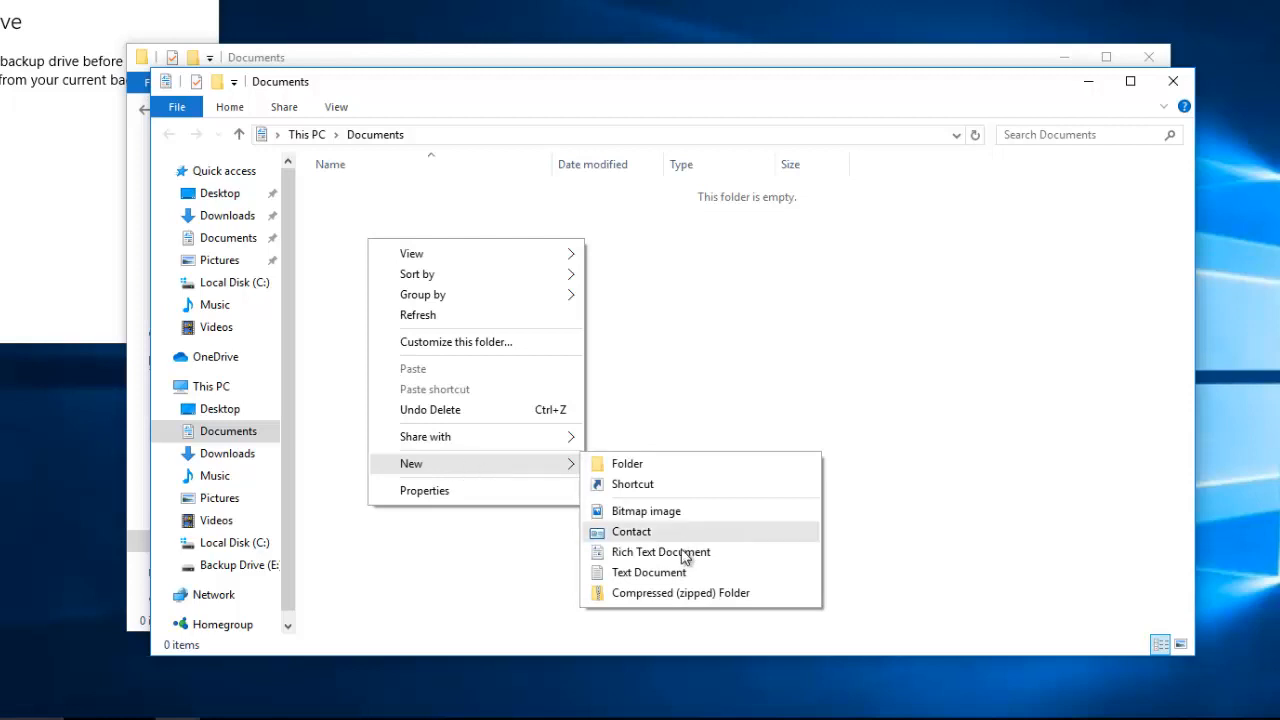
left_click(680, 574)
type("My Details")
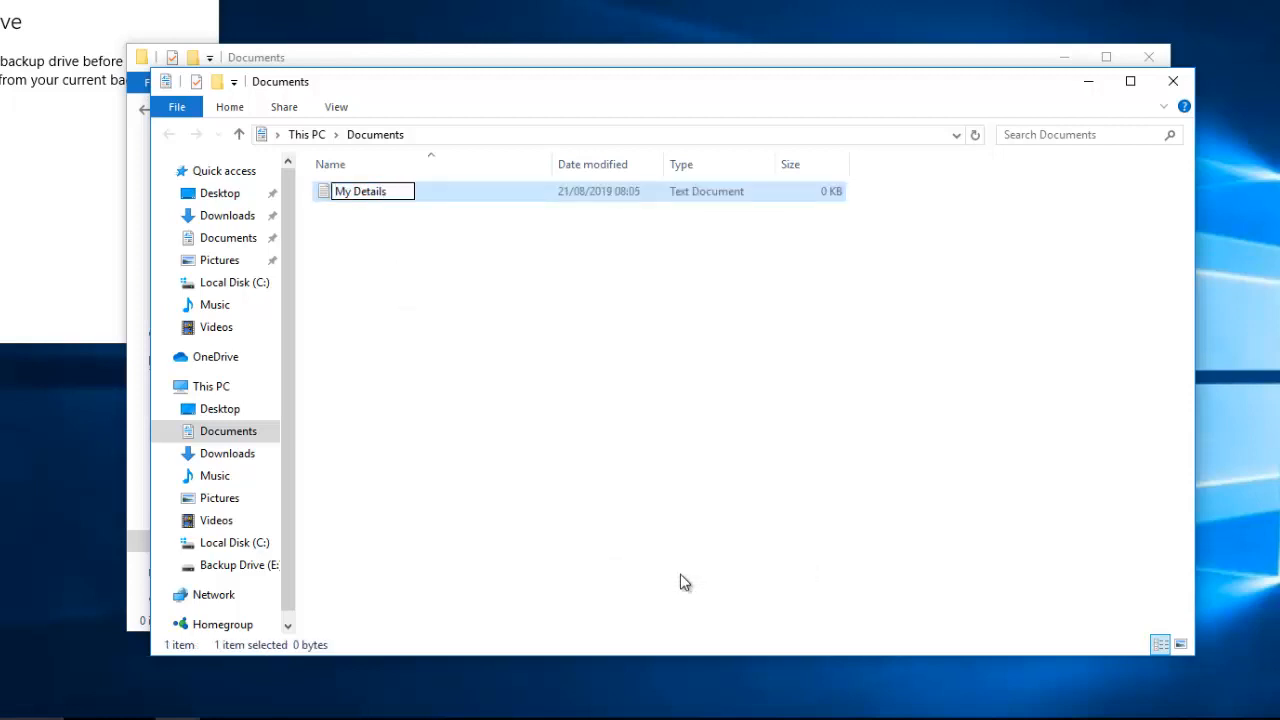
key("Return")
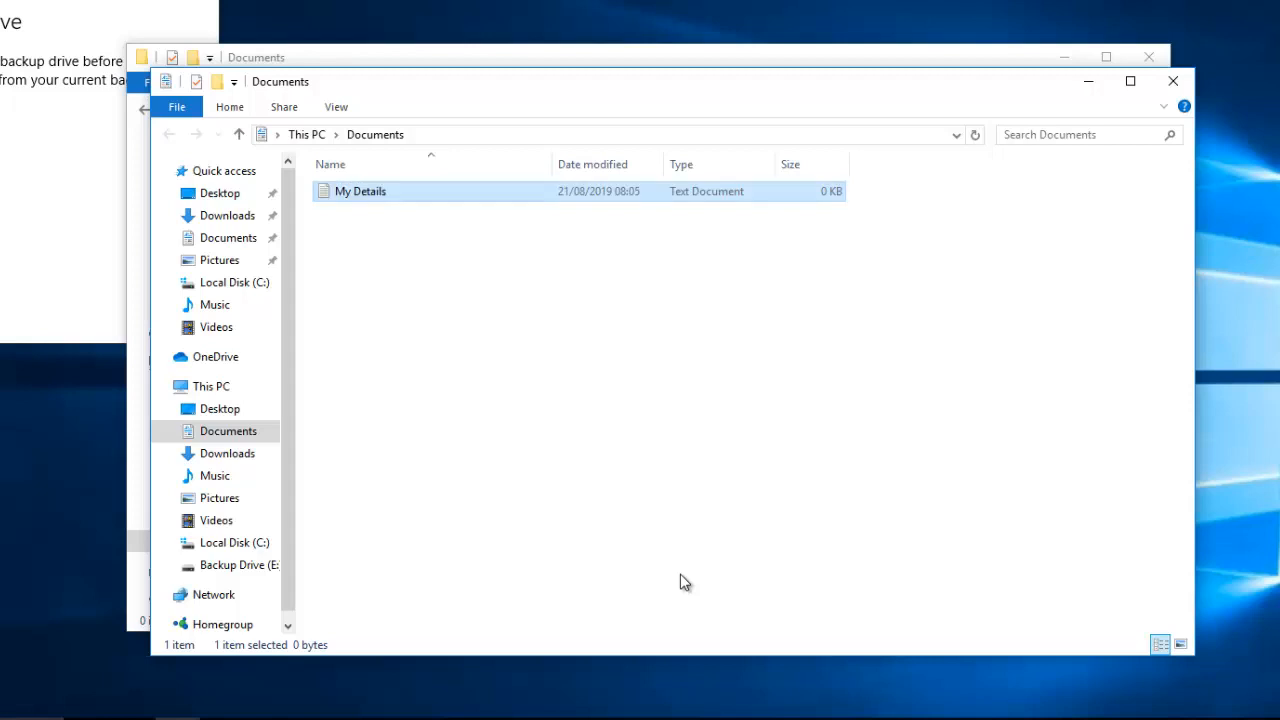
double_click(360, 193)
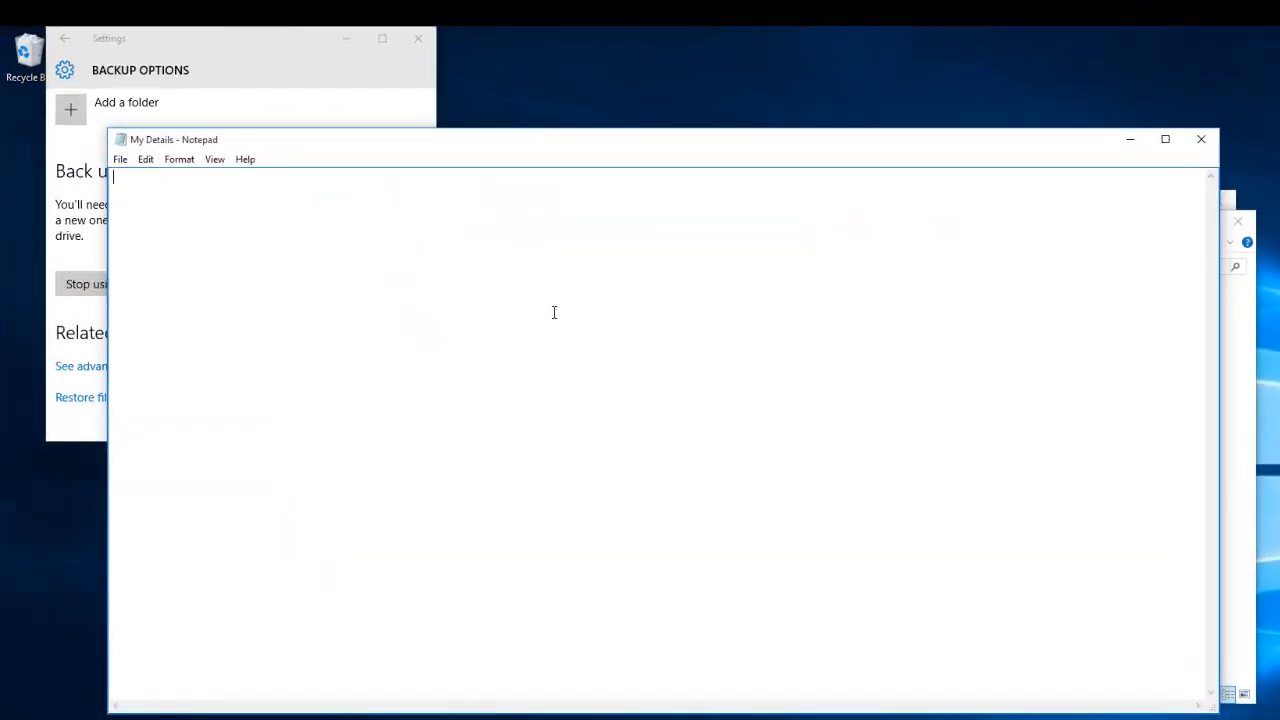
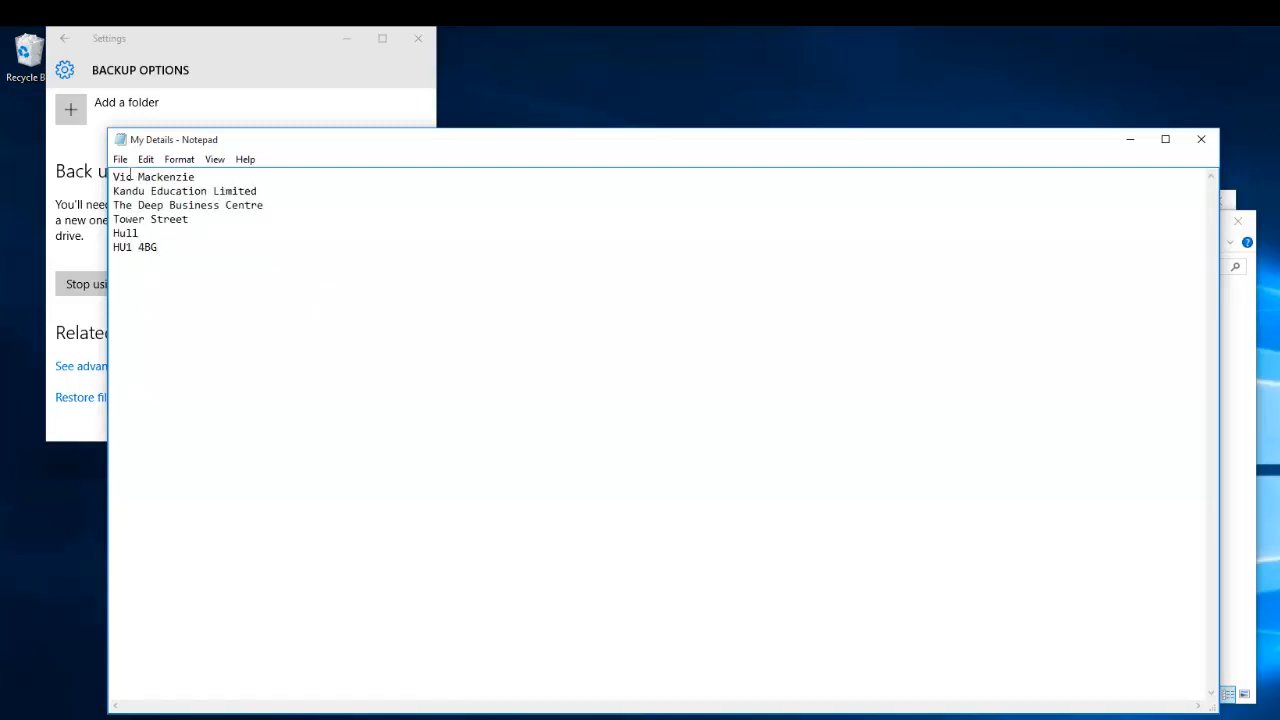
- Type the contact's name and address into My Details, save it, and exit Notepad
left_click(120, 159)
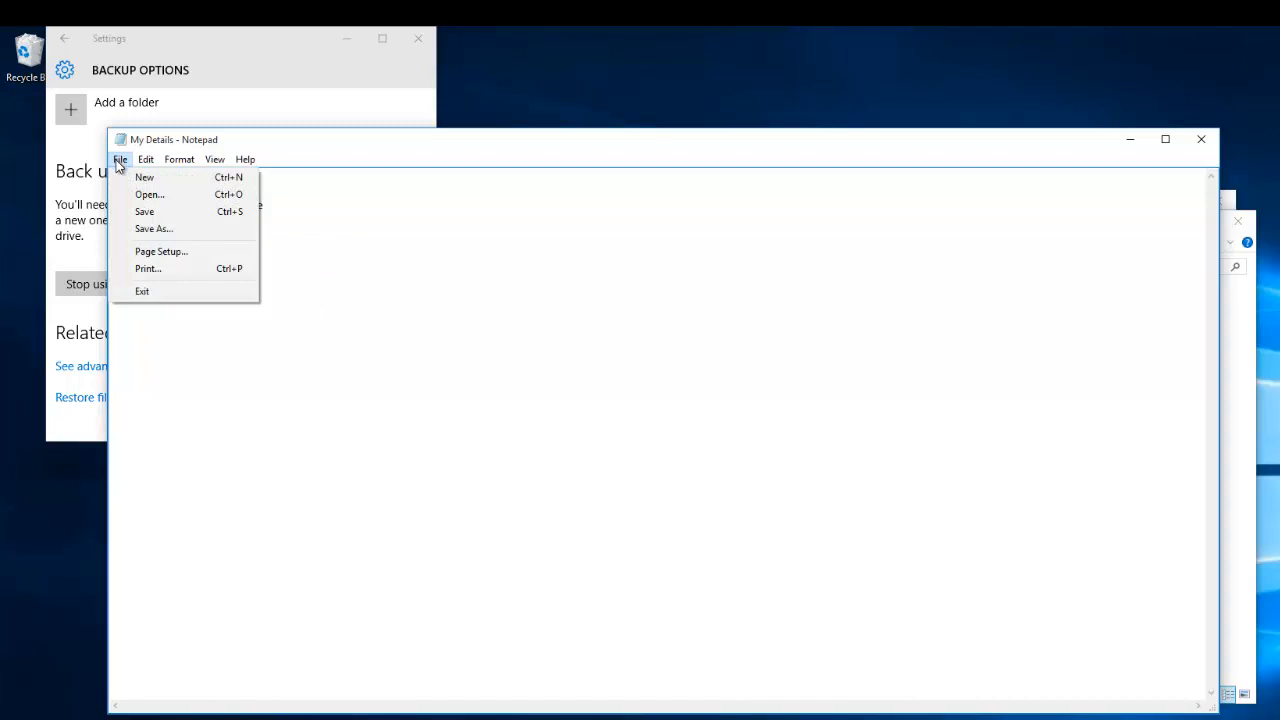
left_click(144, 211)
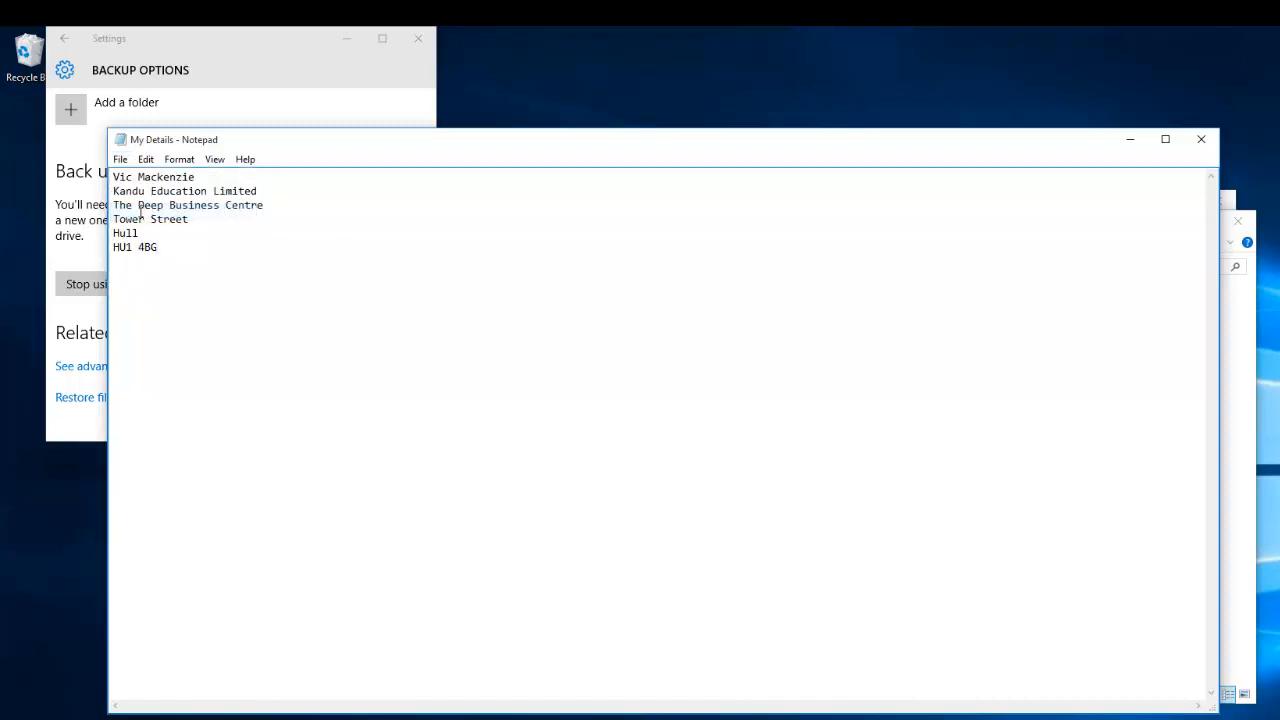
left_click(120, 159)
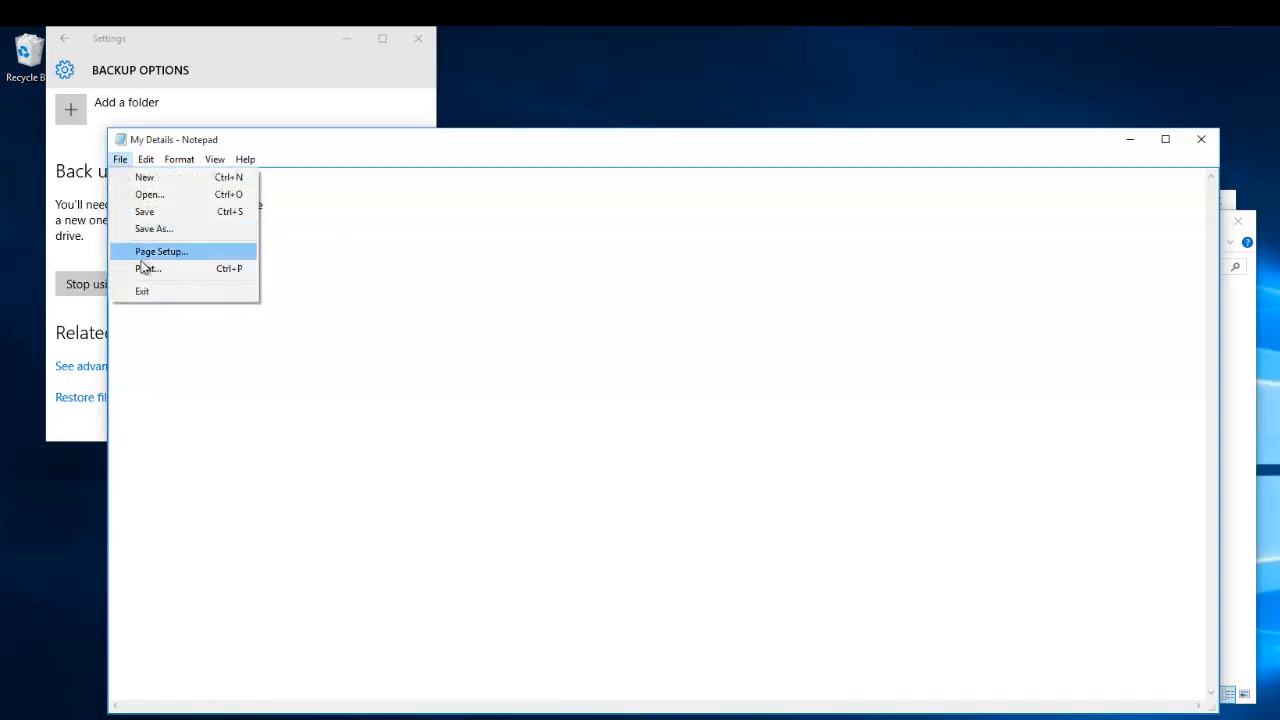
left_click(145, 291)
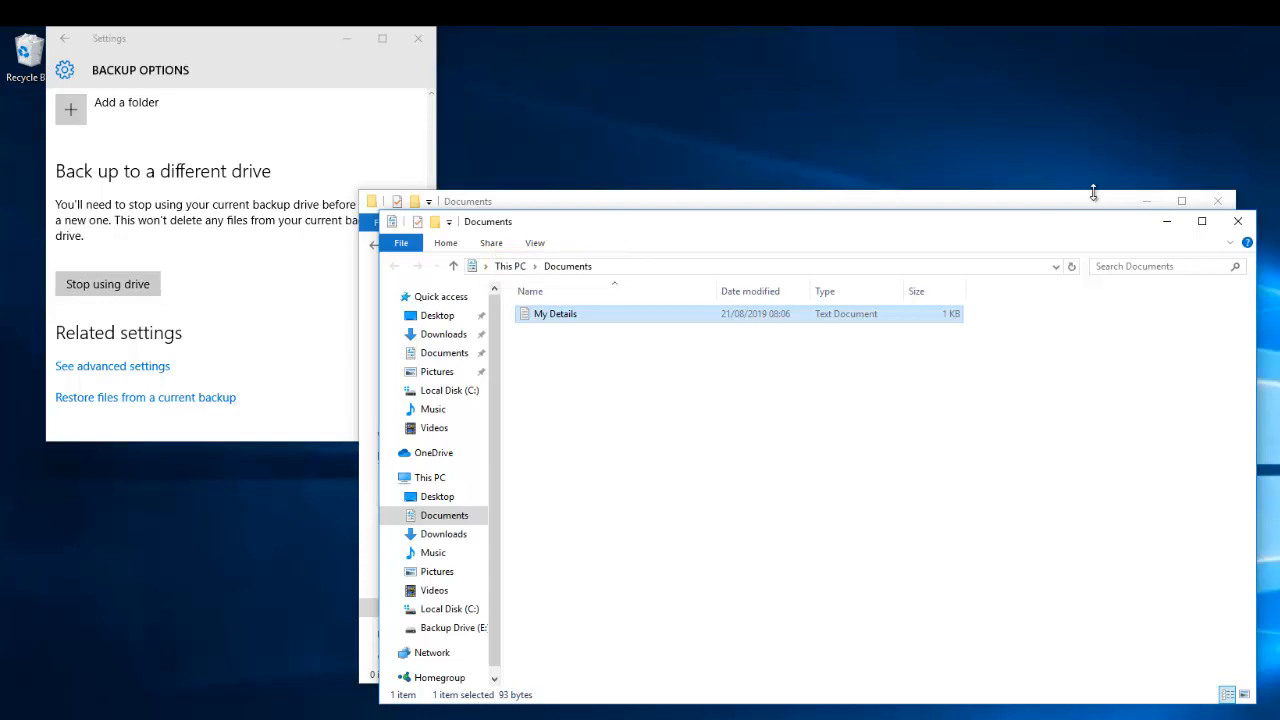
- Hide the local Documents window and start an immediate File History backup from Settings
left_click(1168, 223)
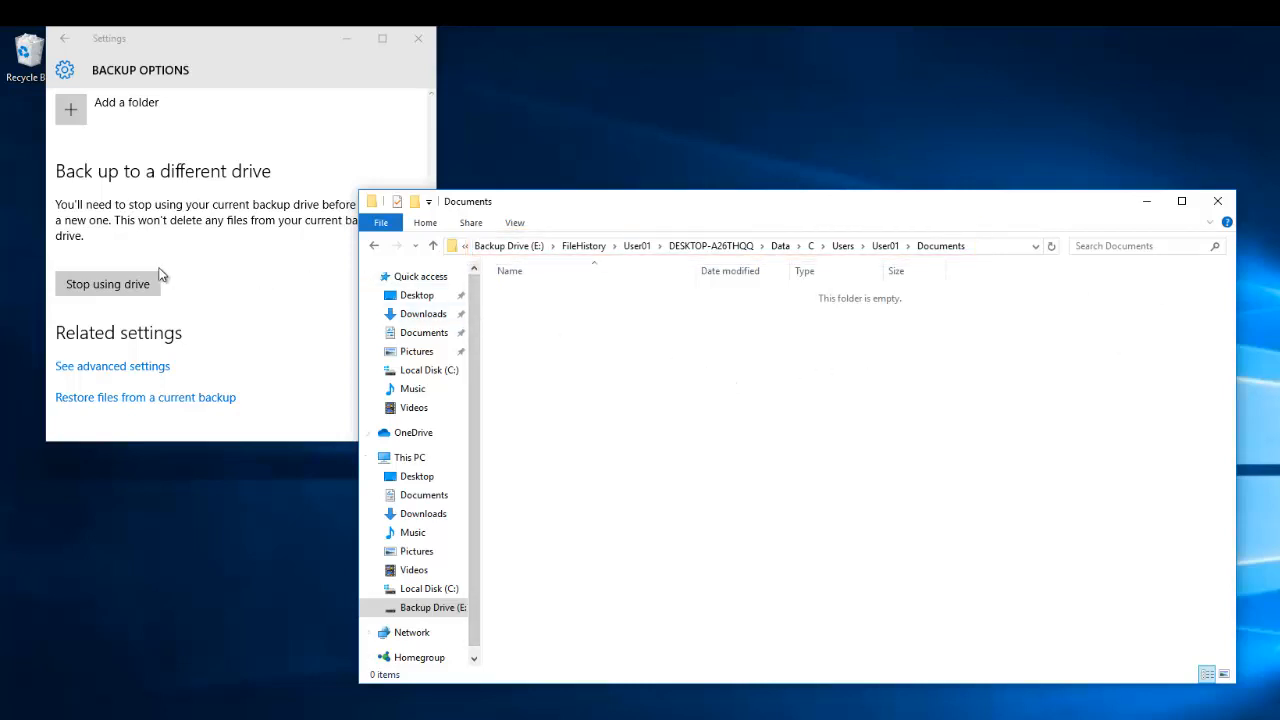
left_click(260, 258)
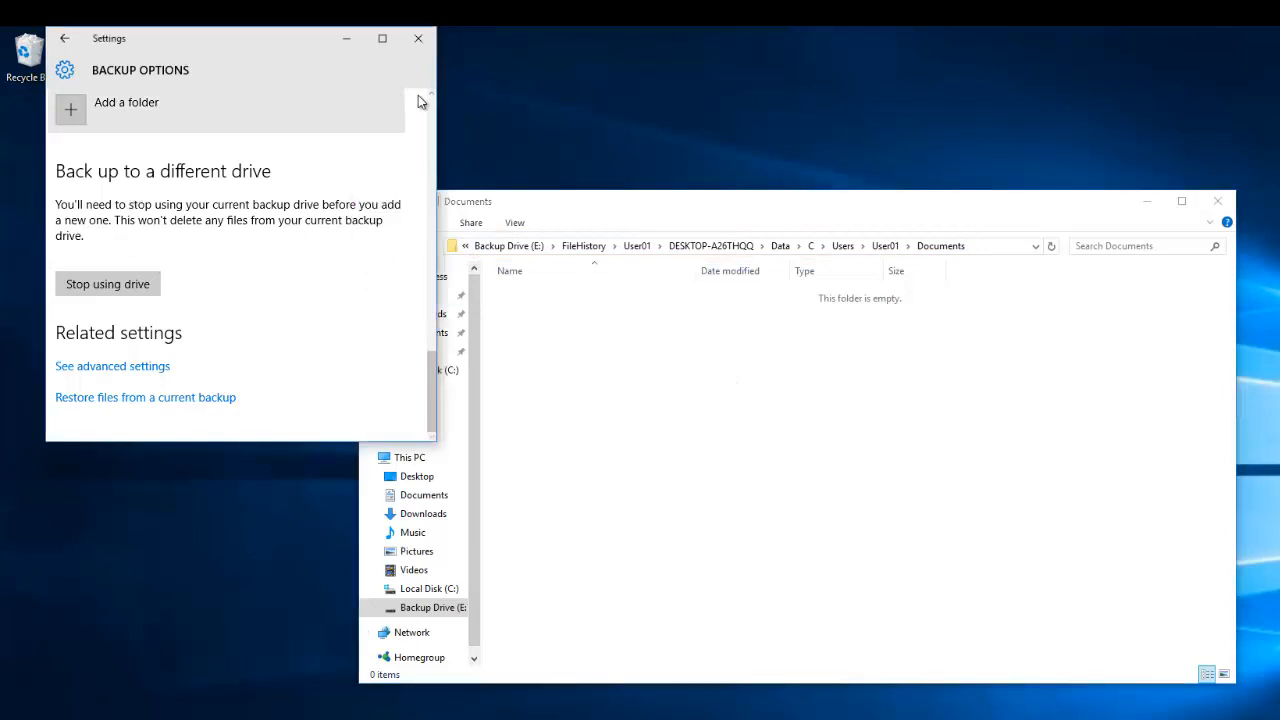
scroll(436, 112, "up", 10)
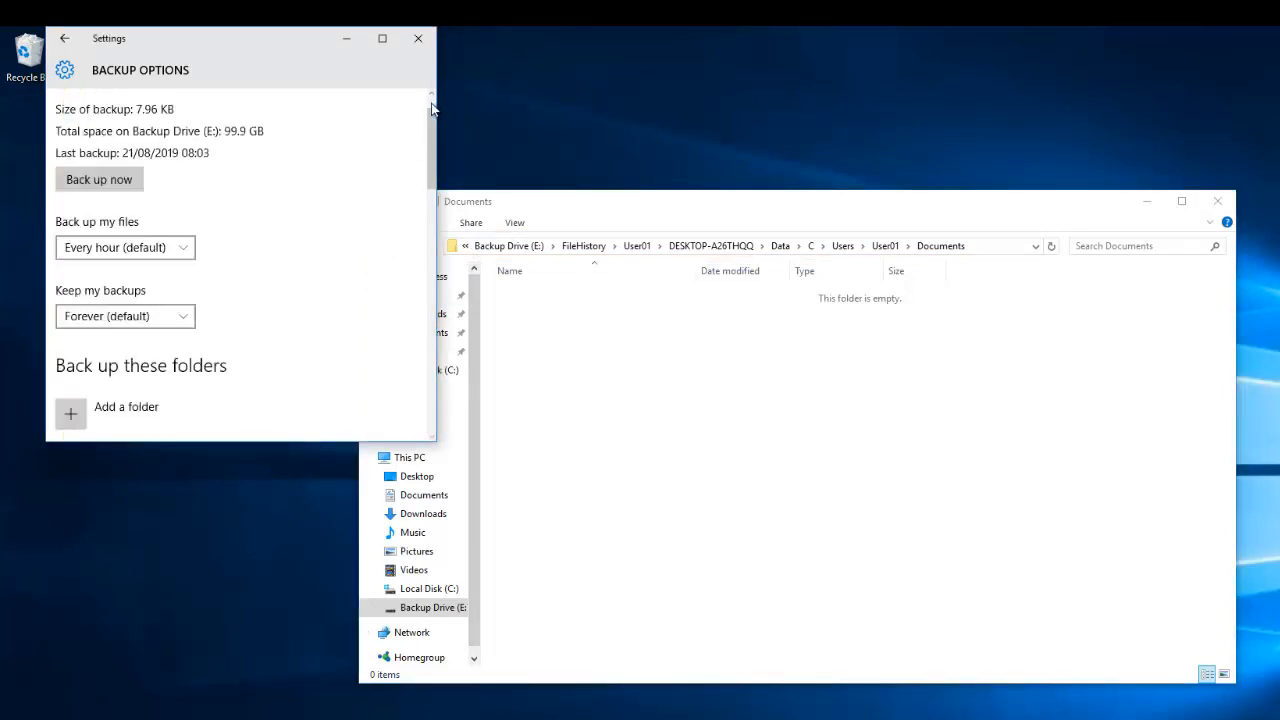
left_click(98, 180)
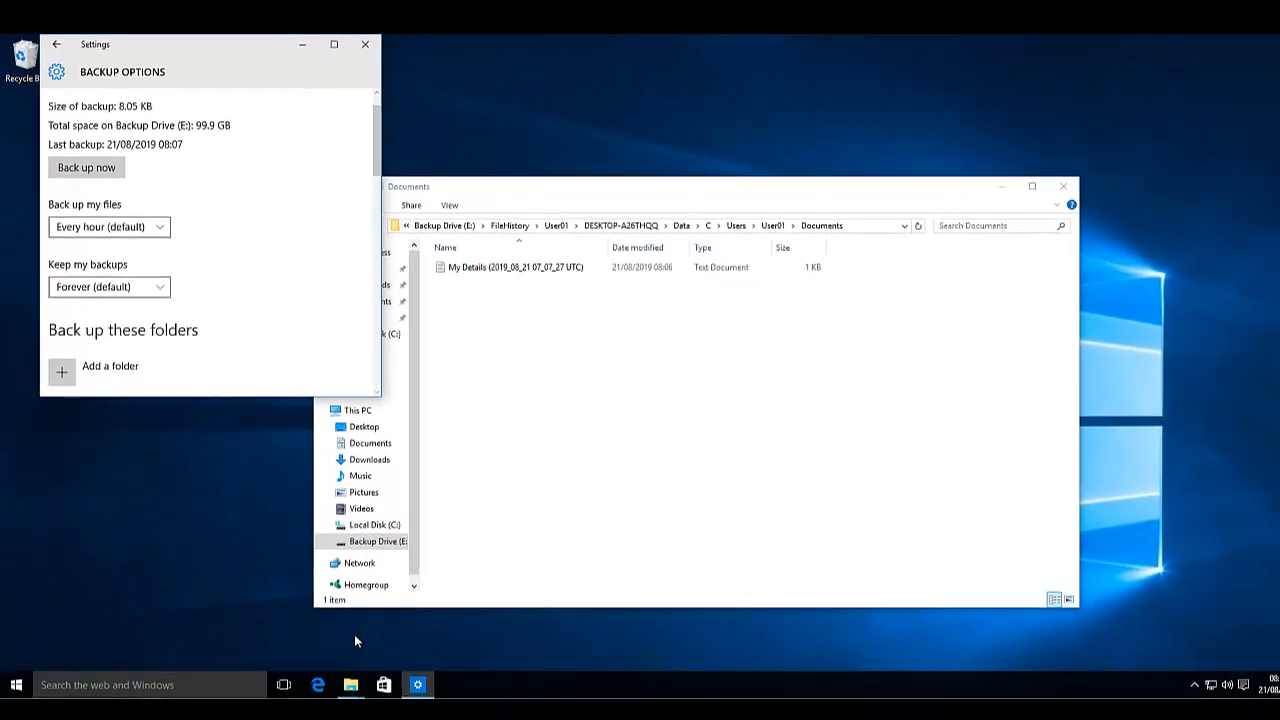
- Open My Details from local Documents and add two phone number lines below the postcode
left_click(350, 686)
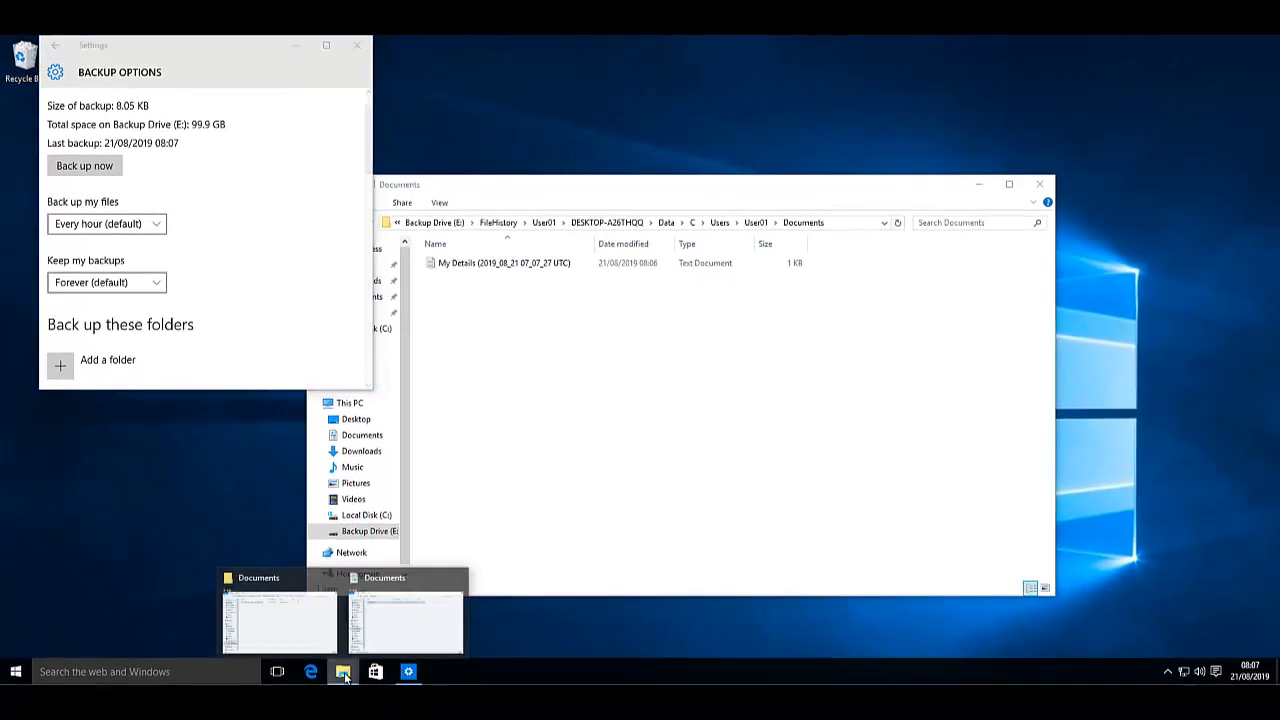
left_click(398, 628)
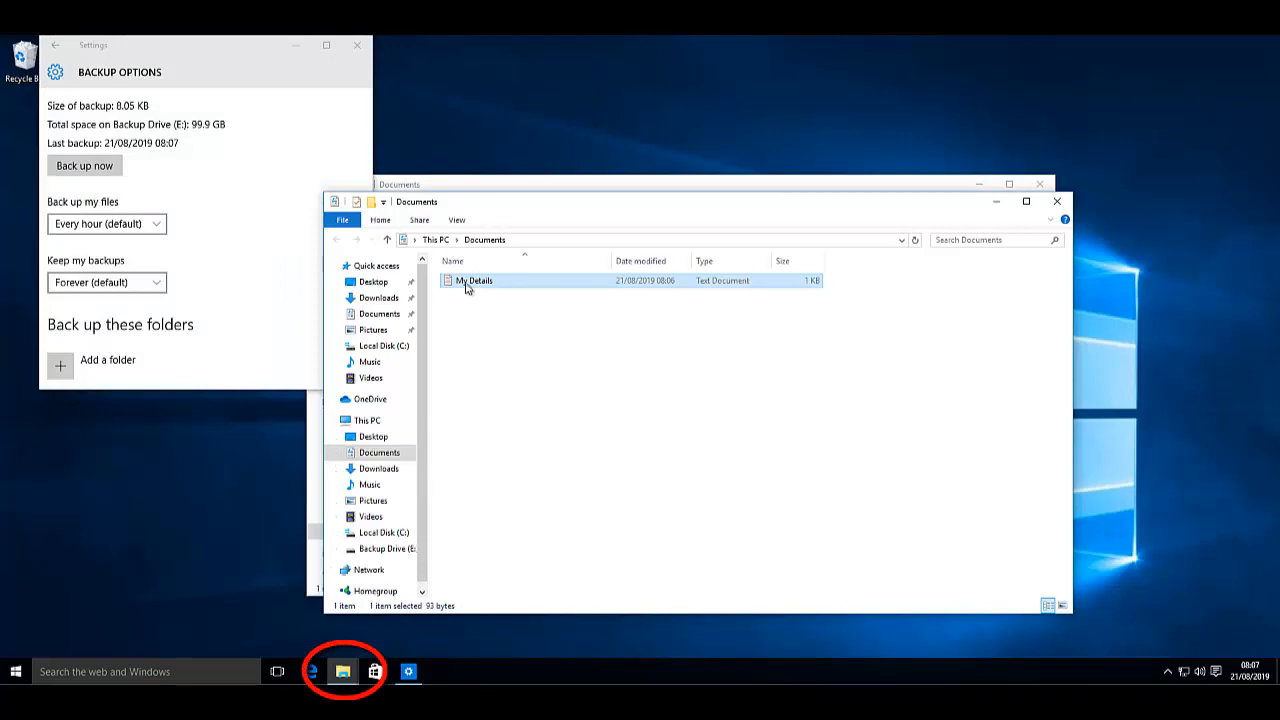
double_click(470, 282)
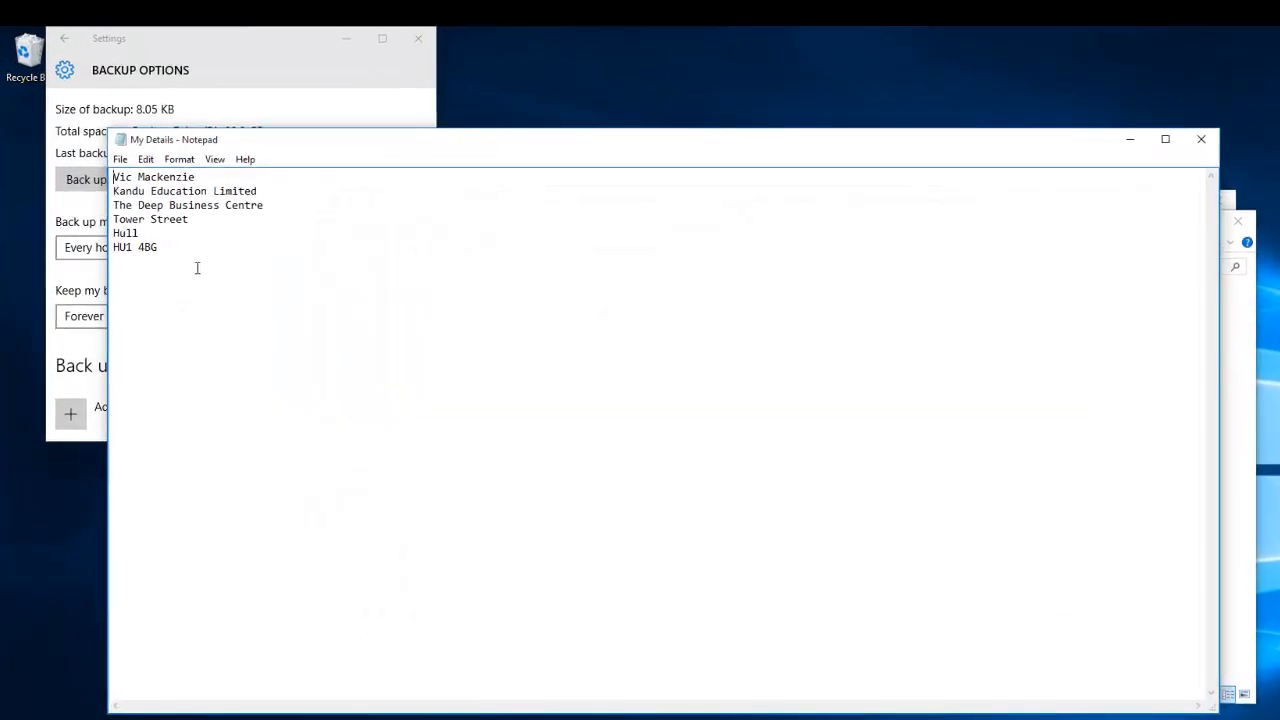
key("Return")
key("Return")
key("Return")
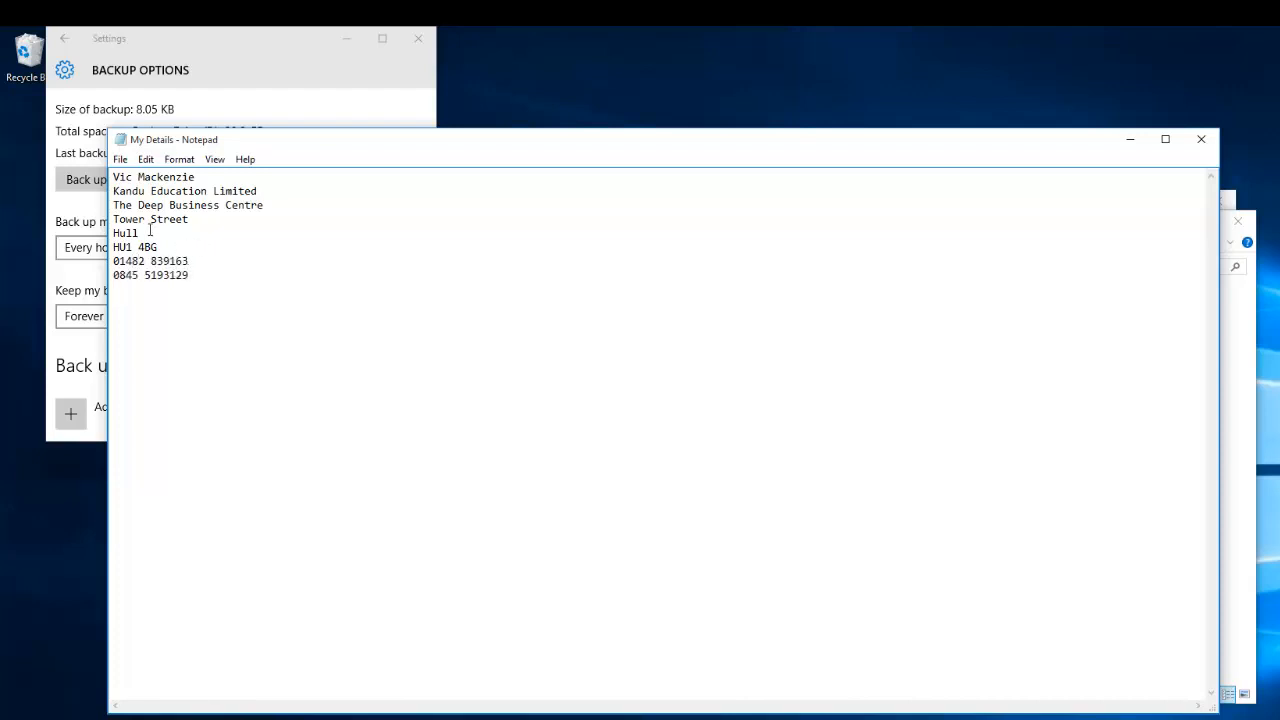
- Save My Details, close Notepad and bring the backup Documents window forward
left_click(120, 159)
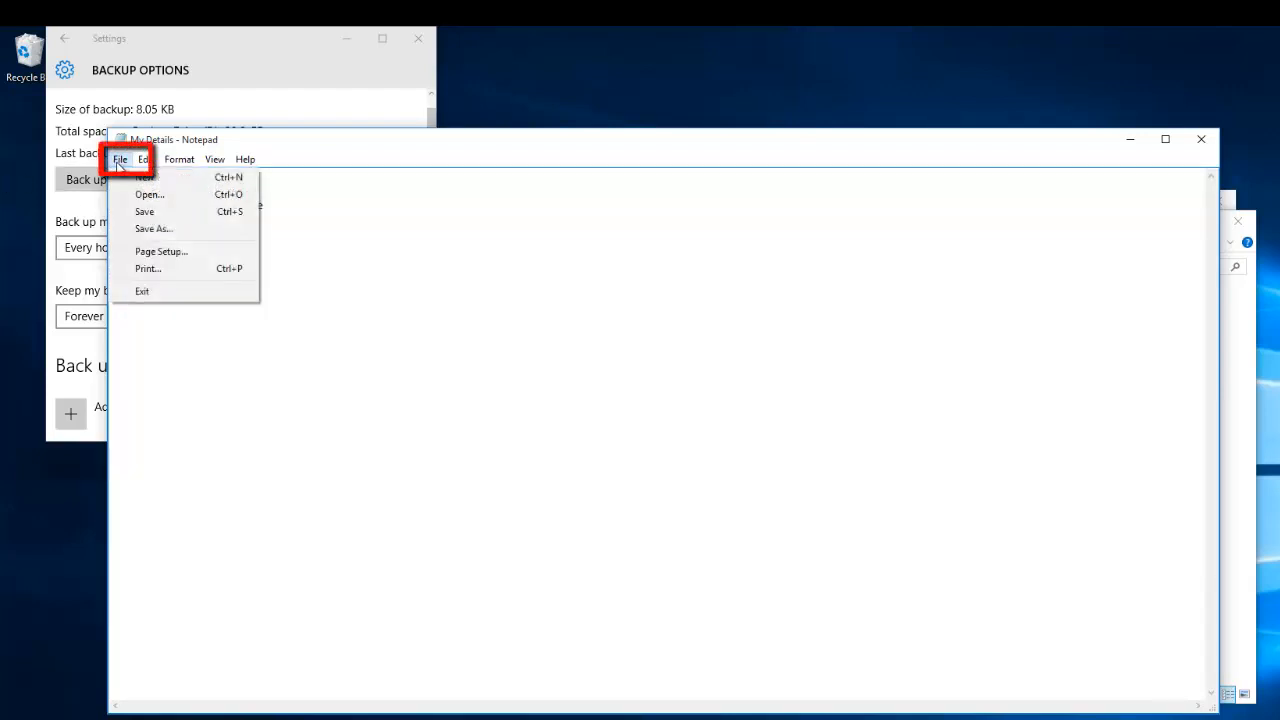
left_click(144, 211)
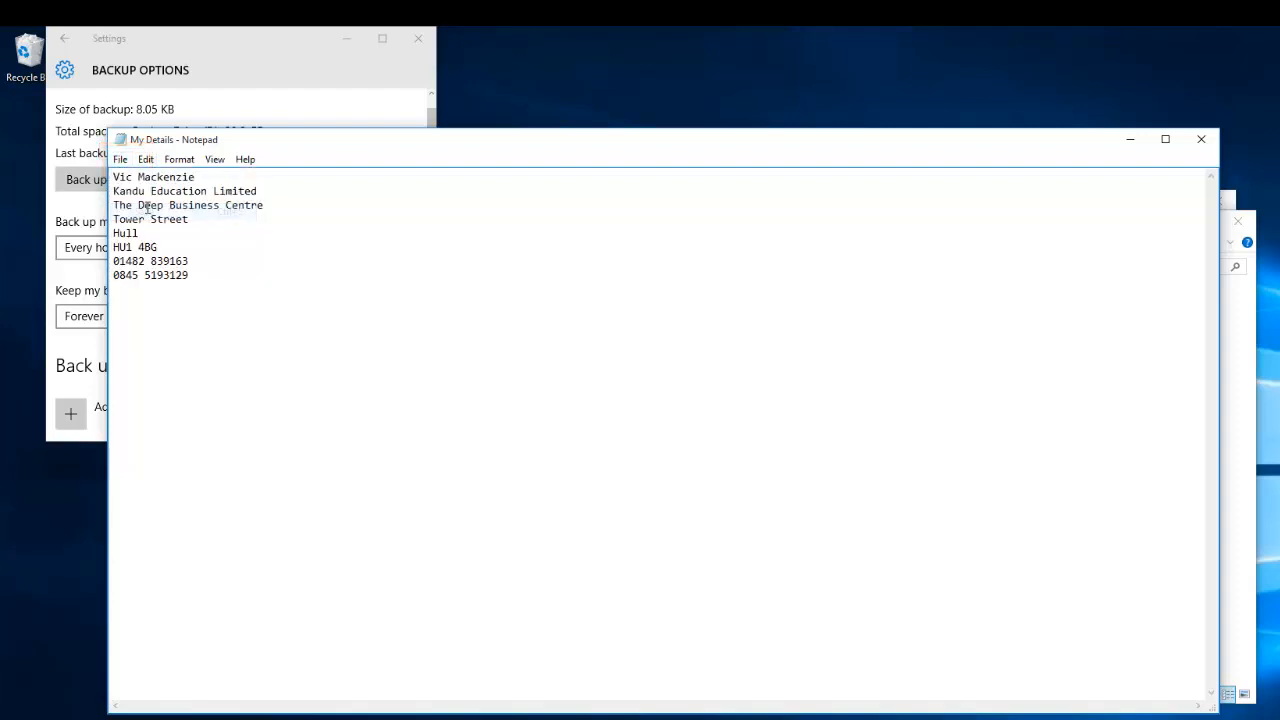
left_click(1201, 139)
left_click(915, 201)
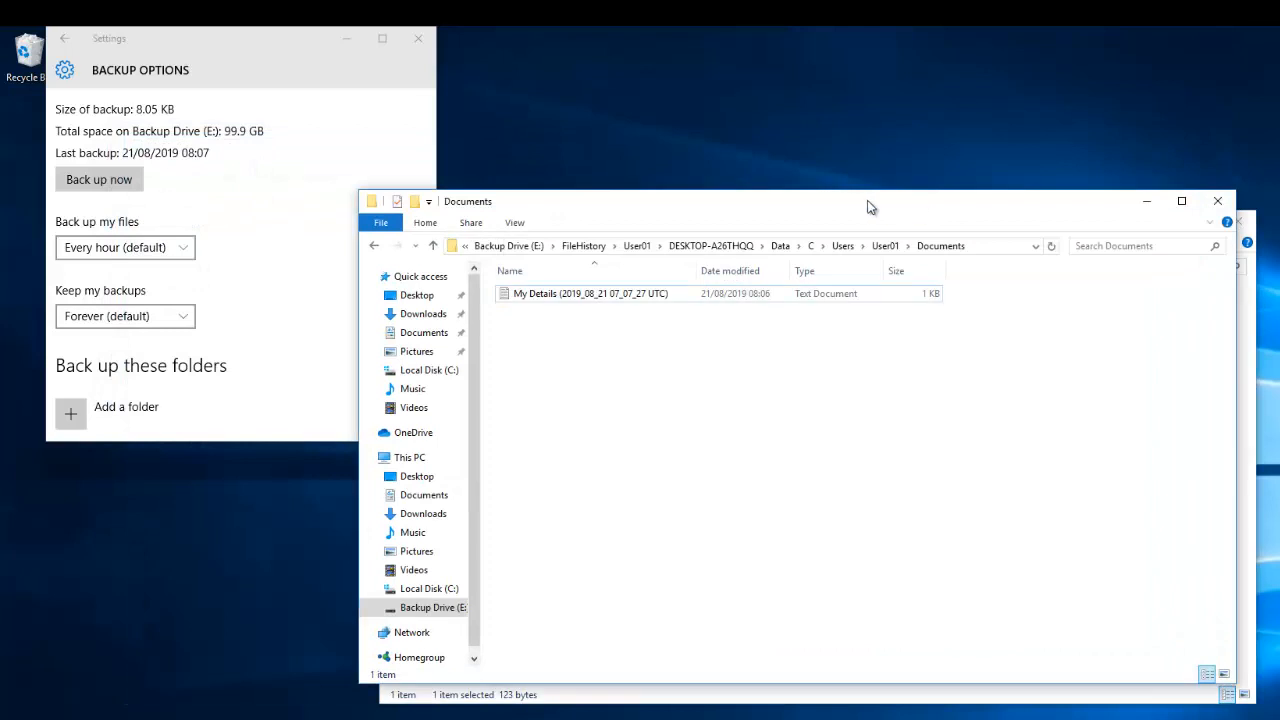
- Run another backup, then view the older and newer My Details backup copies
left_click(112, 180)
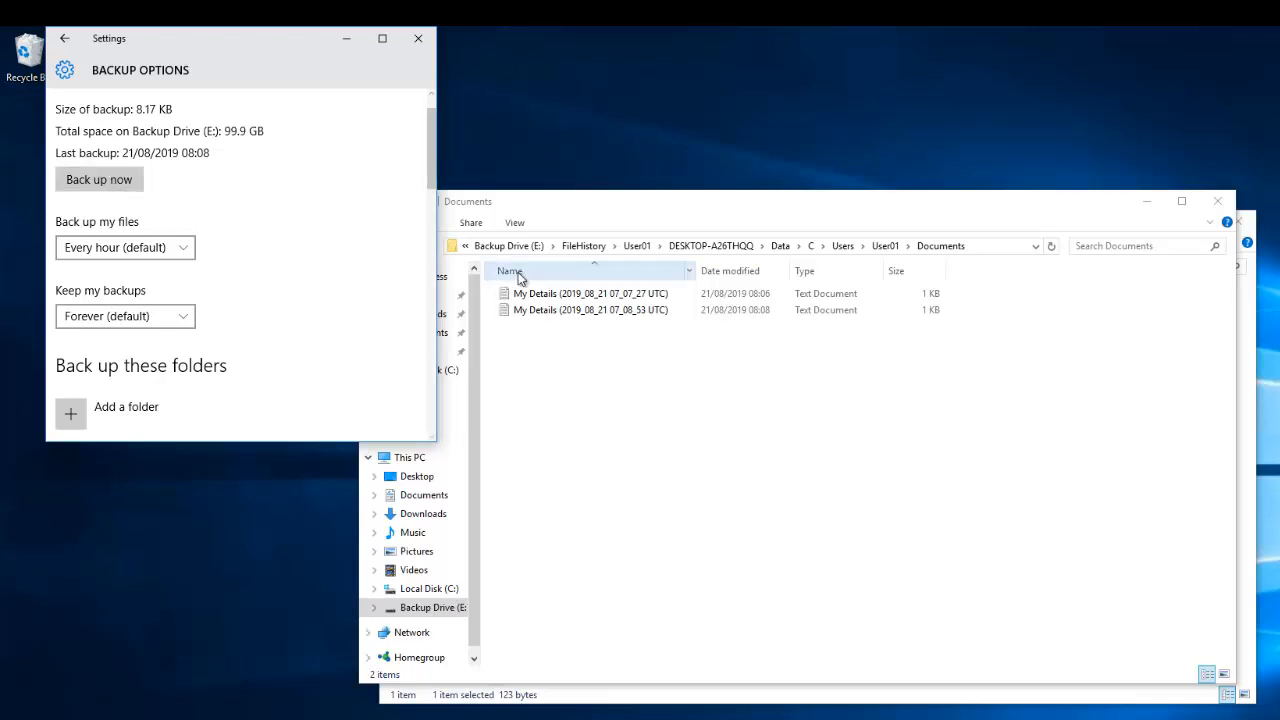
left_click(558, 298)
double_click(558, 298)
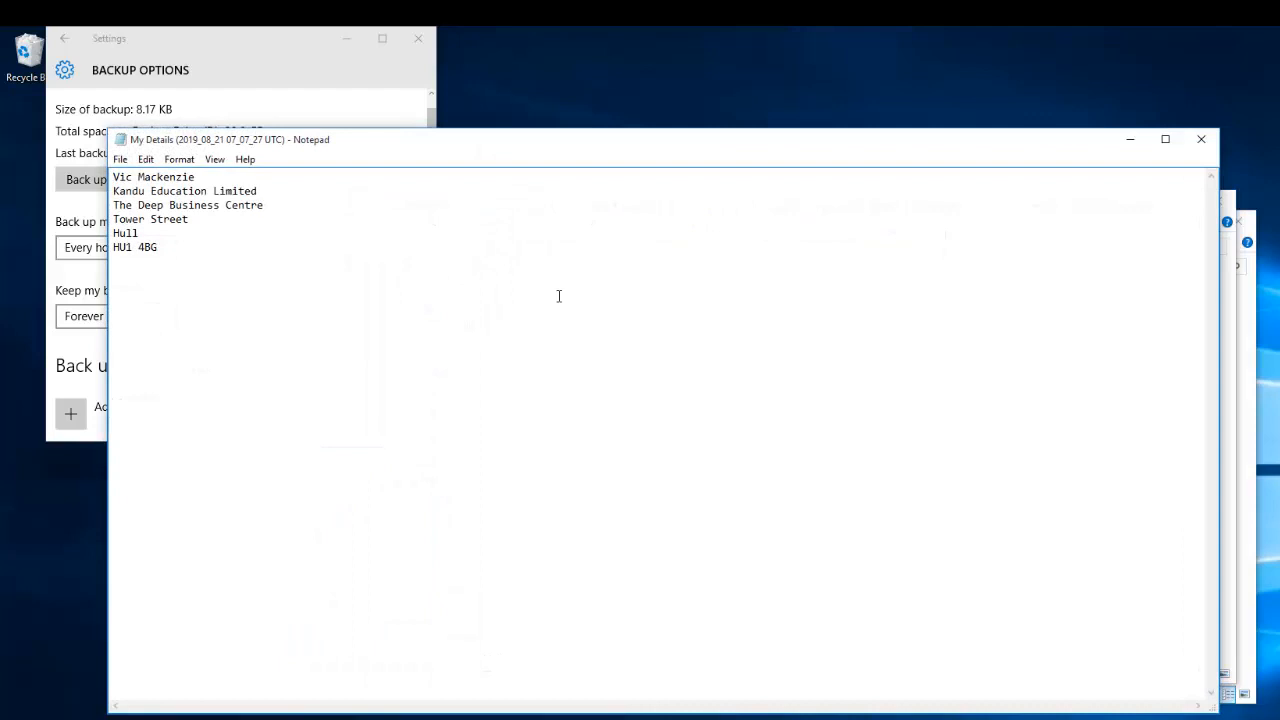
left_click(1201, 139)
double_click(618, 310)
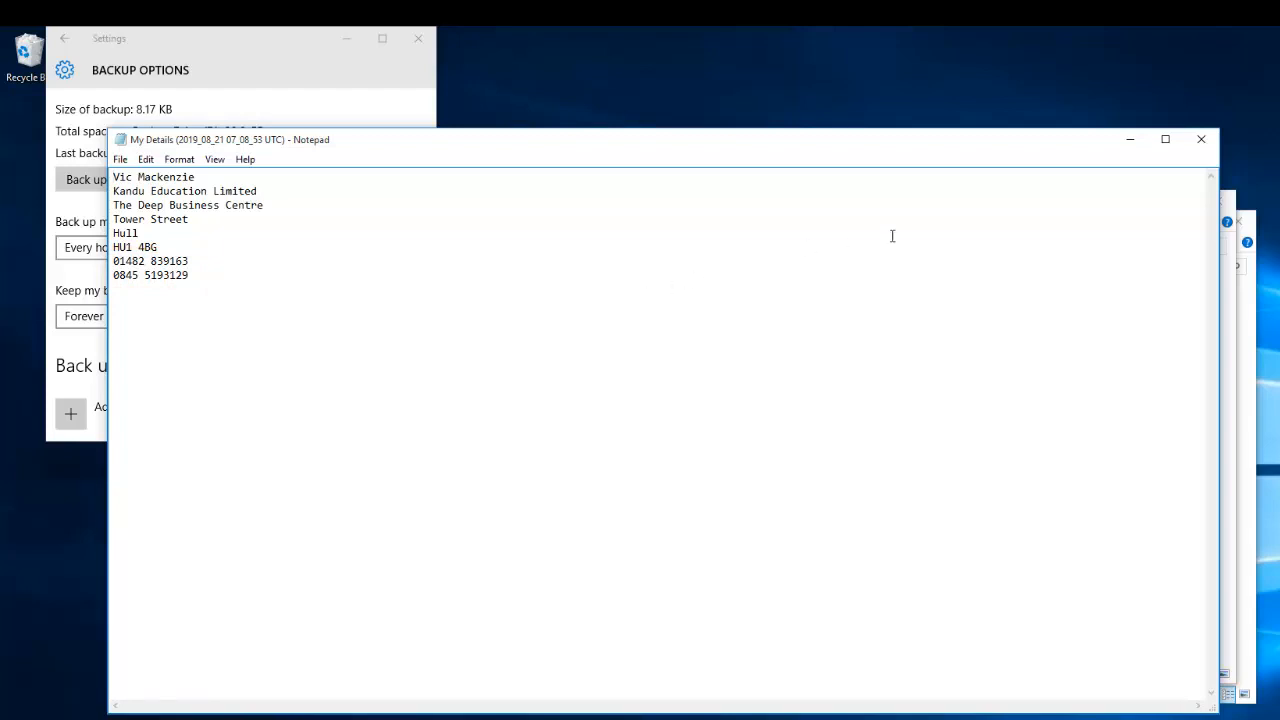
left_click(1202, 144)
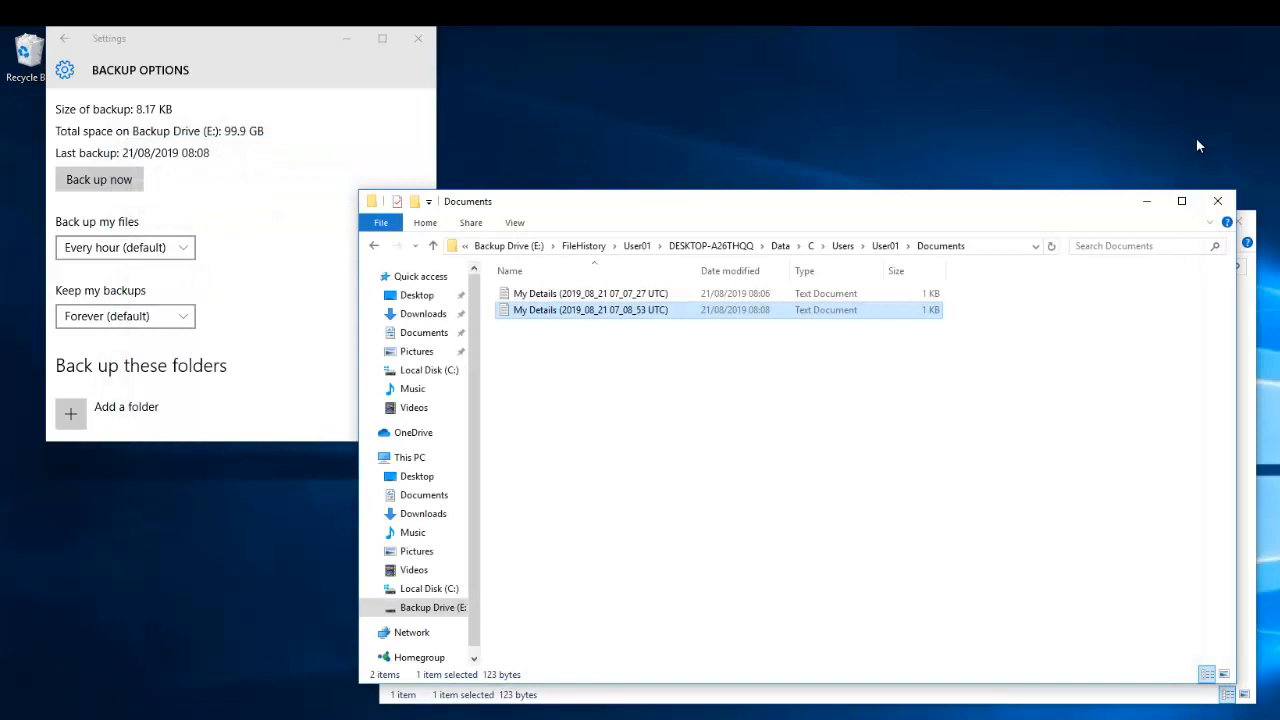
- Close the backup Documents window and show Local Disk (C:)
left_click(1219, 204)
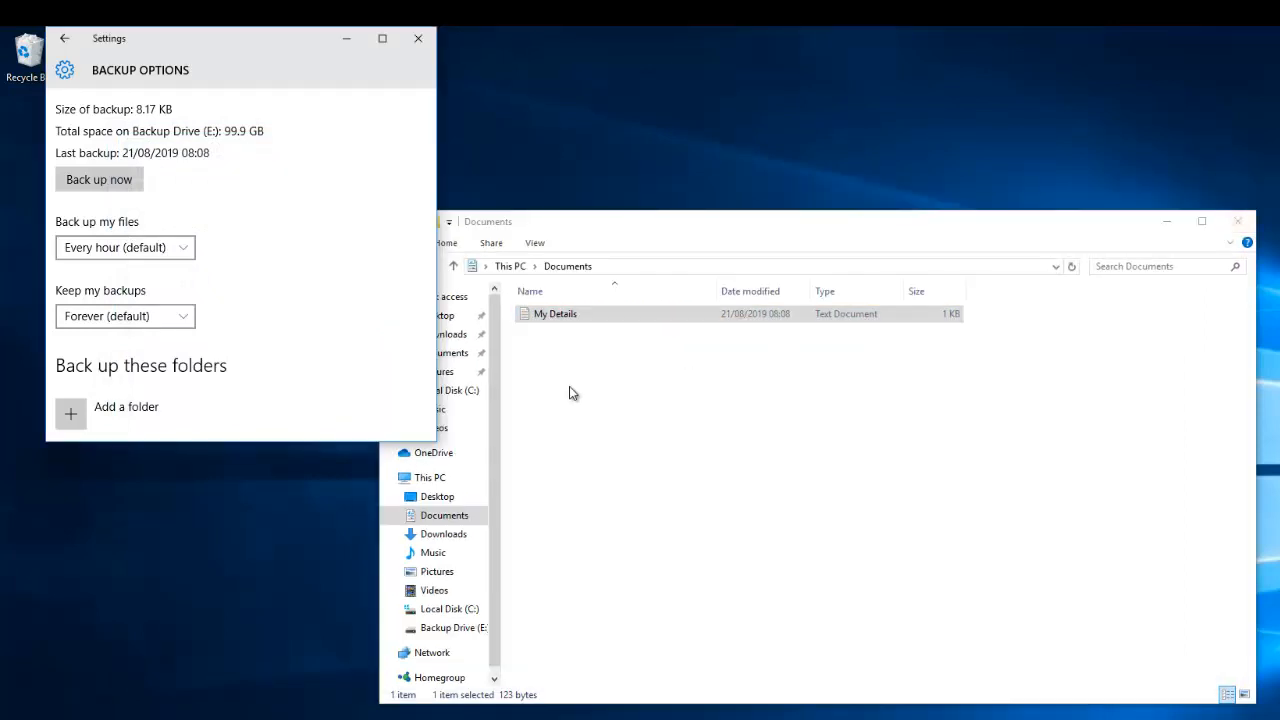
left_click(460, 395)
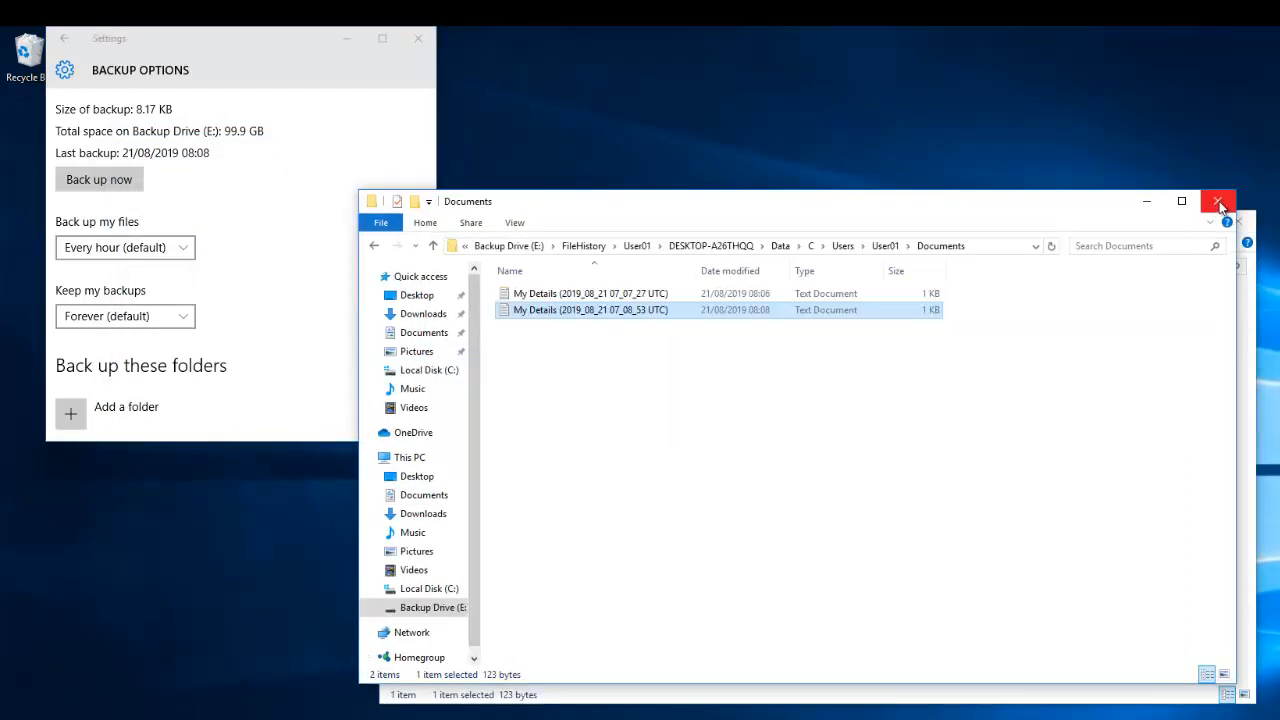
left_click(1219, 204)
left_click(460, 390)
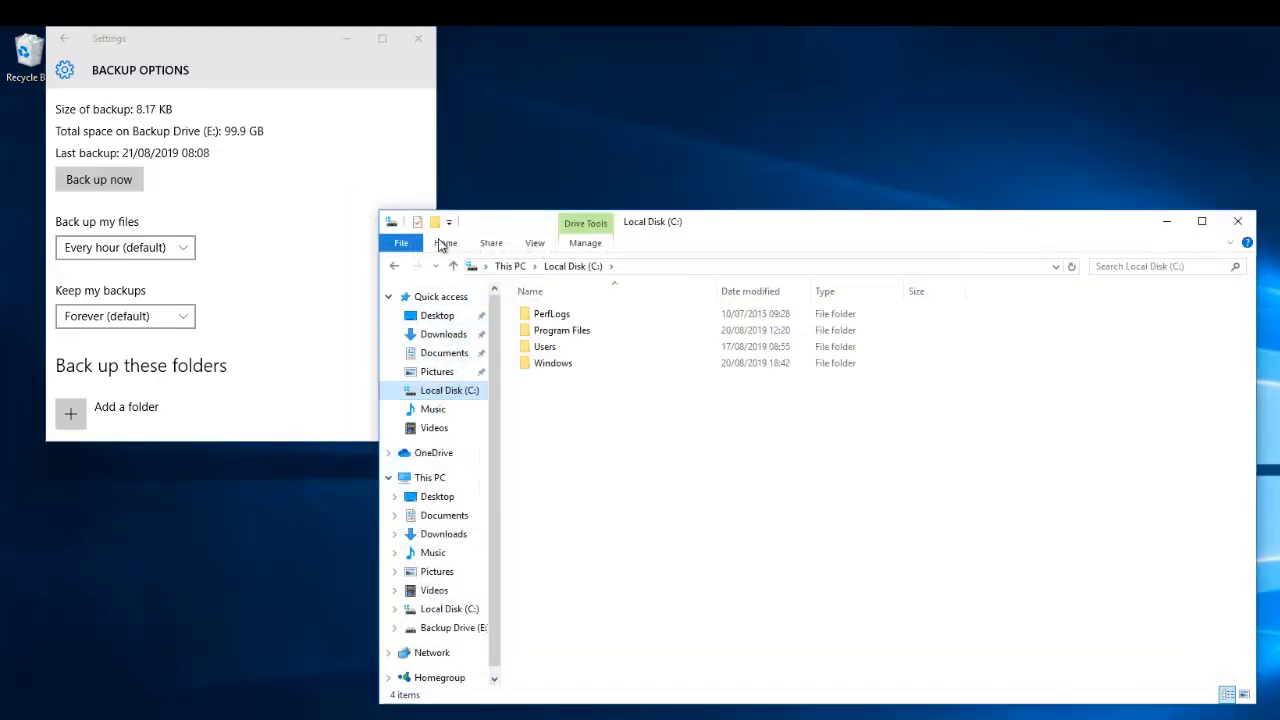
- Create a new folder named Important Info on Local Disk (C:)
left_click(443, 244)
left_click(806, 265)
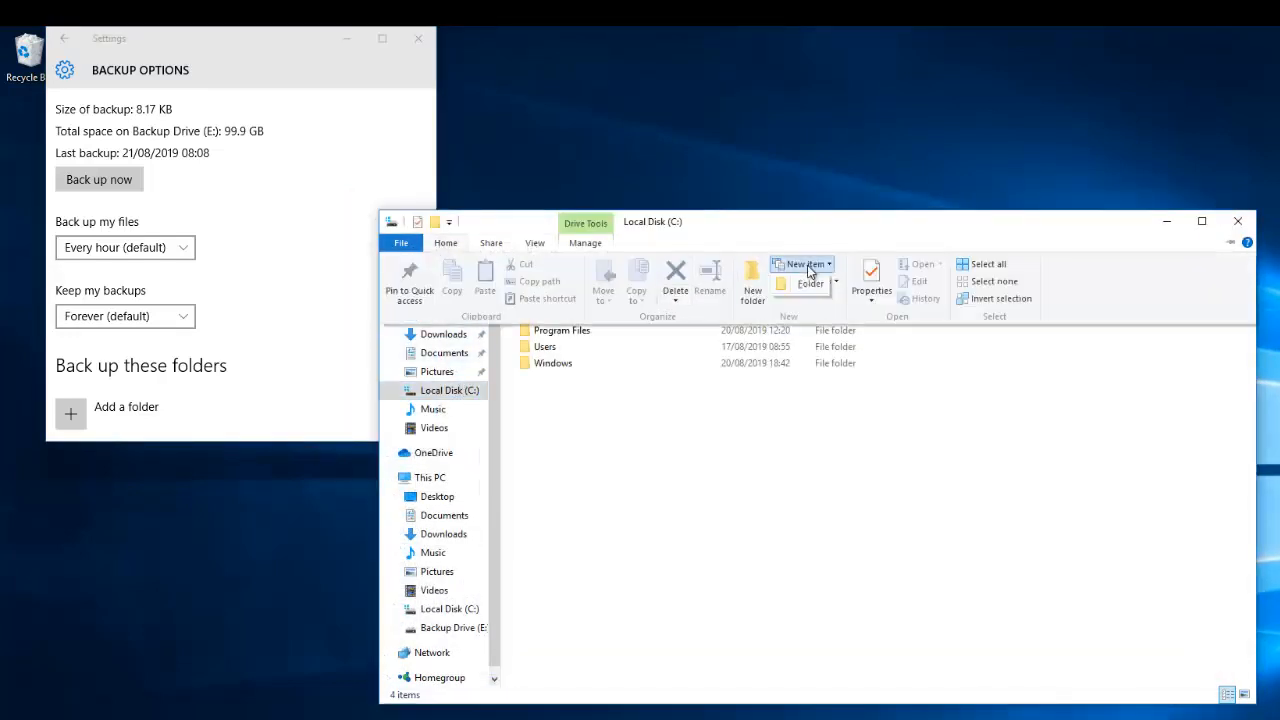
left_click(806, 285)
key("BackSpace")
type("Important Info")
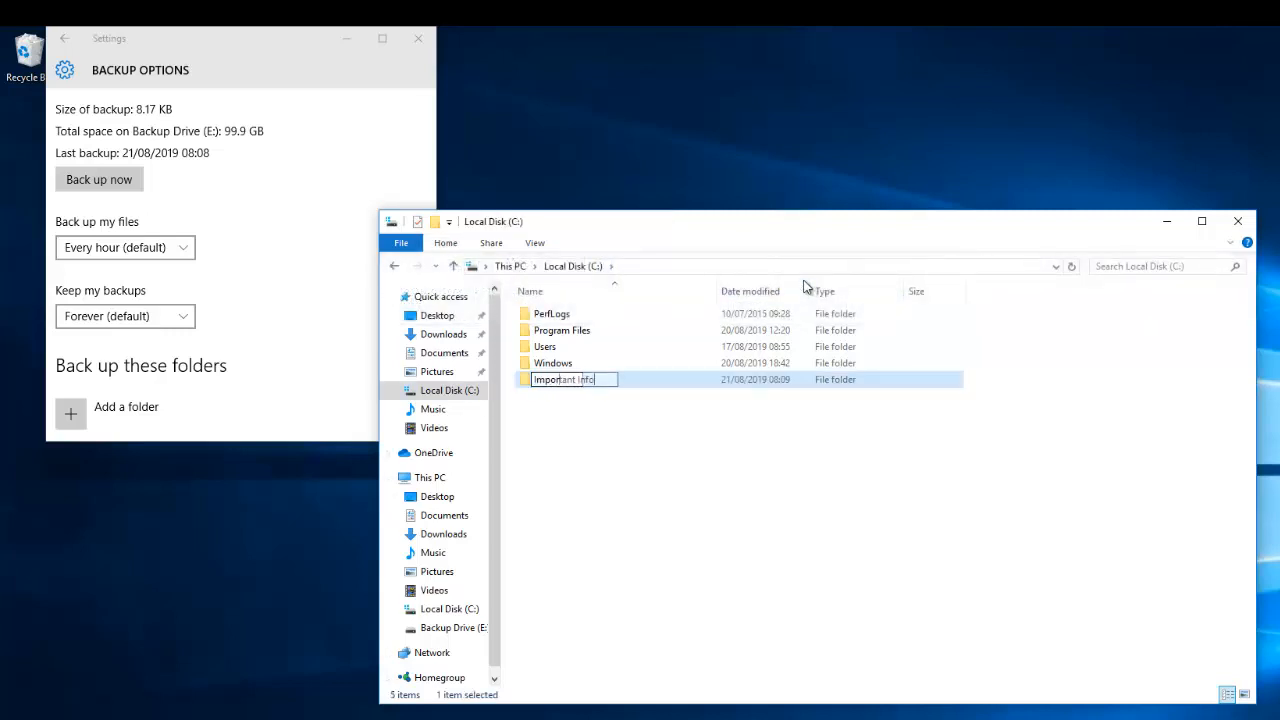
key("Return")
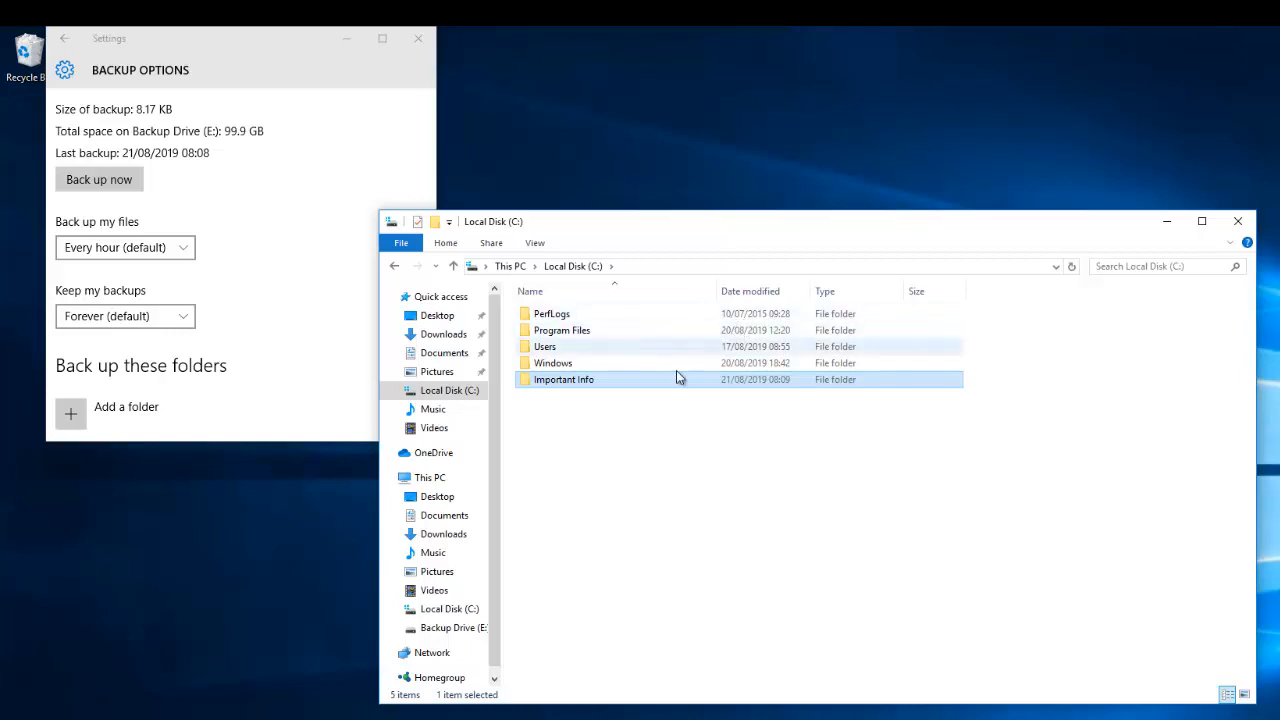
- Create an Important Details text document inside Important Info, then close the window
double_click(582, 384)
right_click(577, 318)
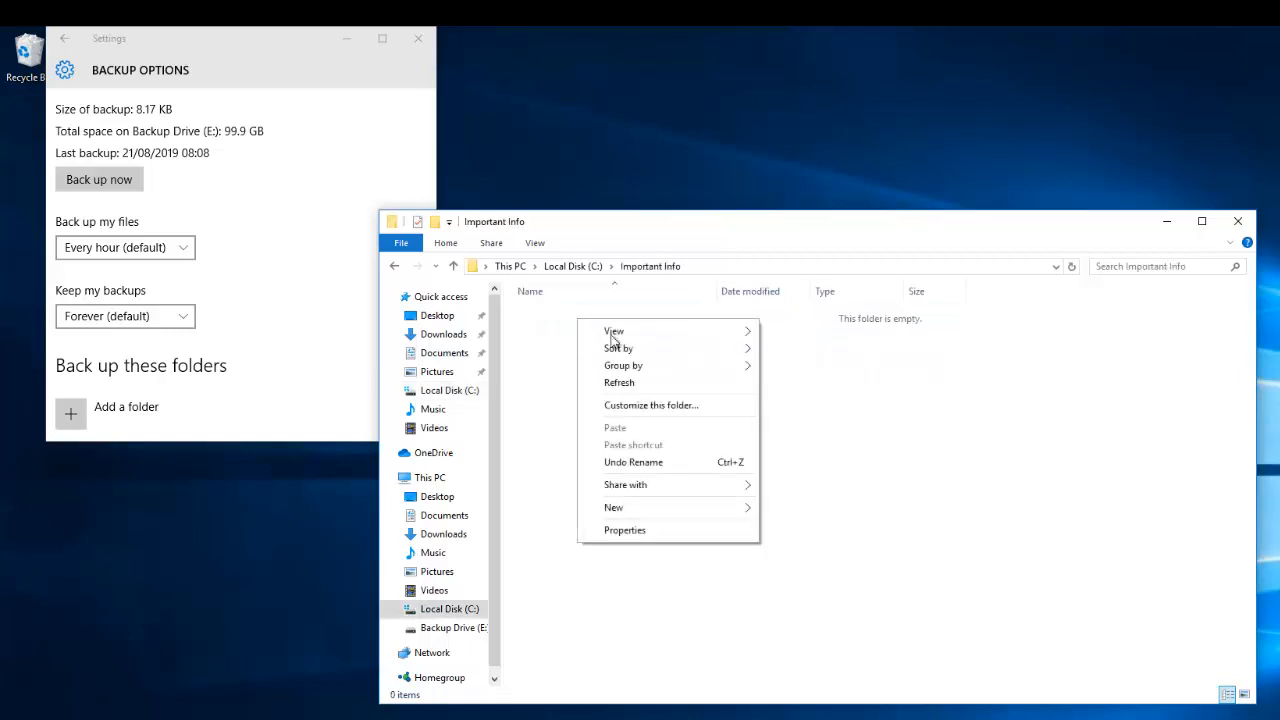
mouse_move(645, 510)
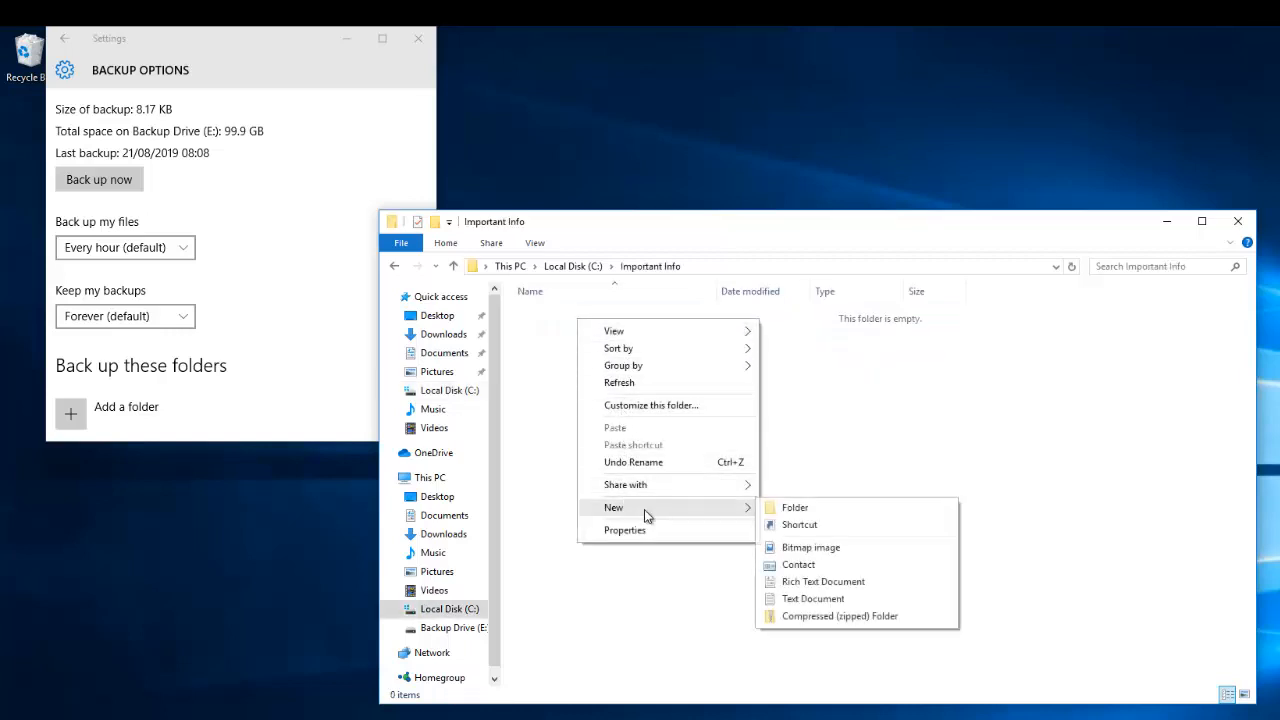
left_click(800, 598)
type("Important Details")
key("Return")
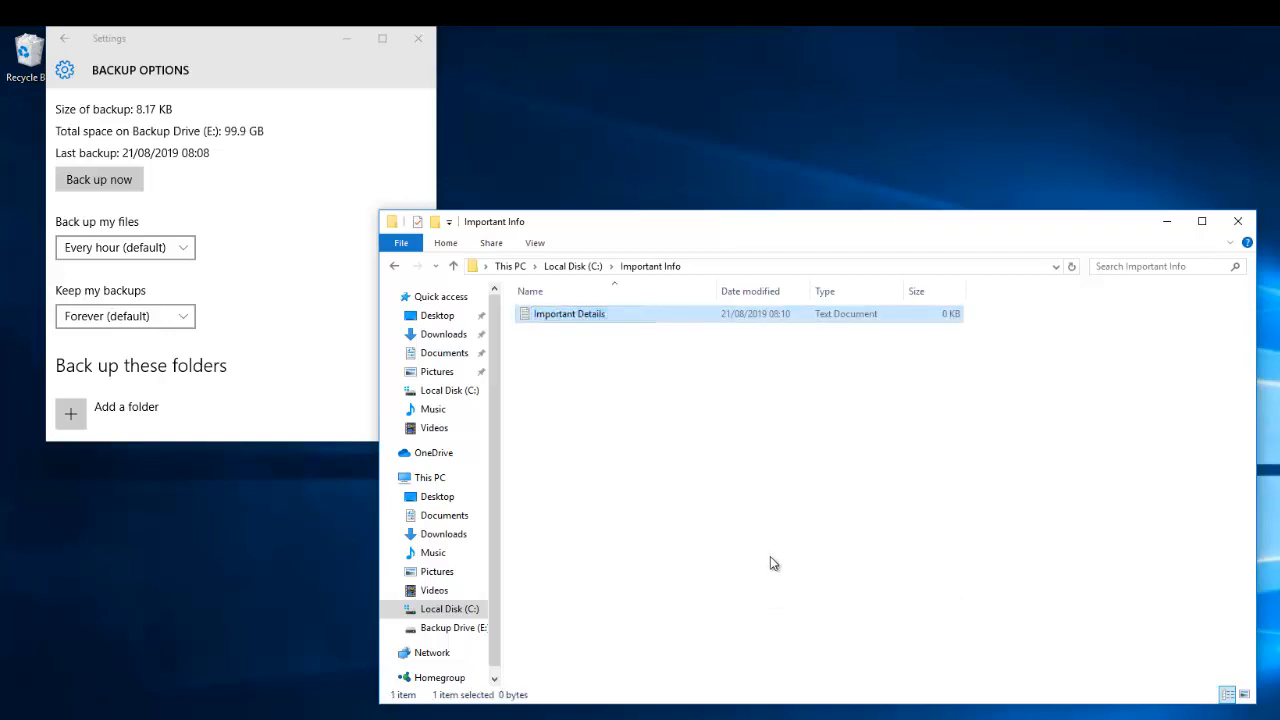
left_click(1238, 221)
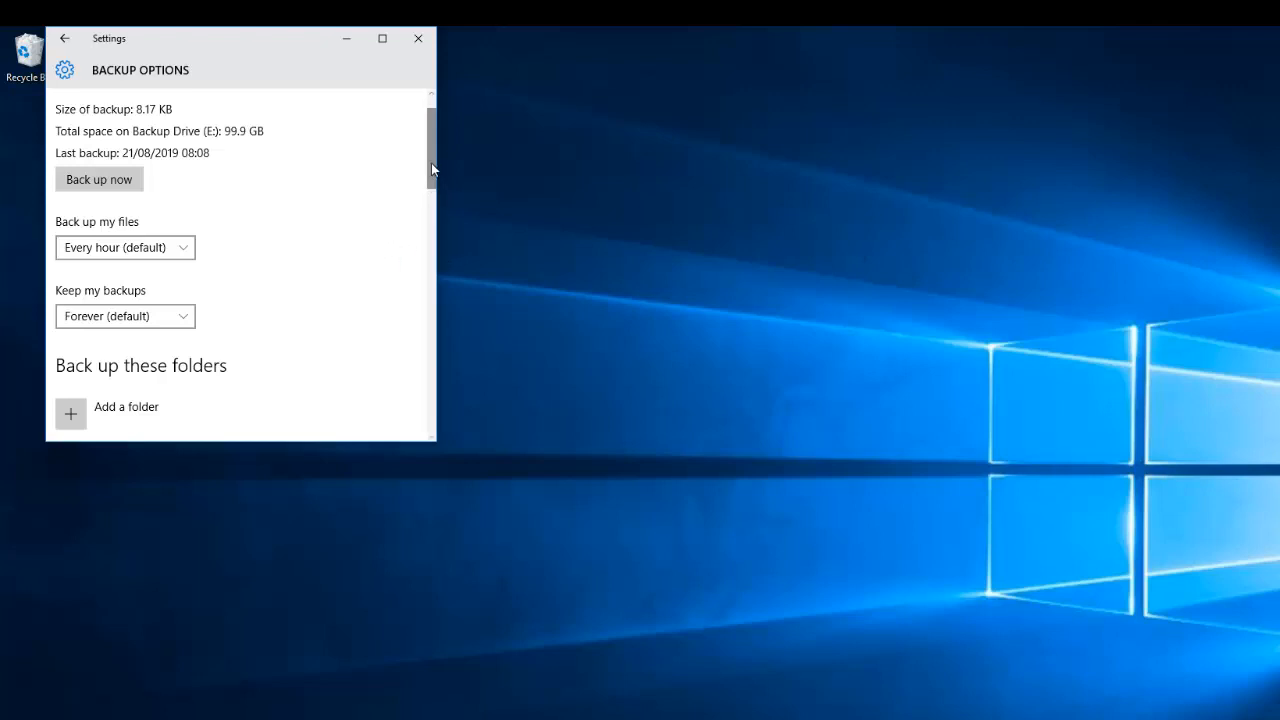
- Add C:\Important Info to File History's backed-up folders and back up immediately
scroll(431, 173, "down", 4)
left_click(125, 229)
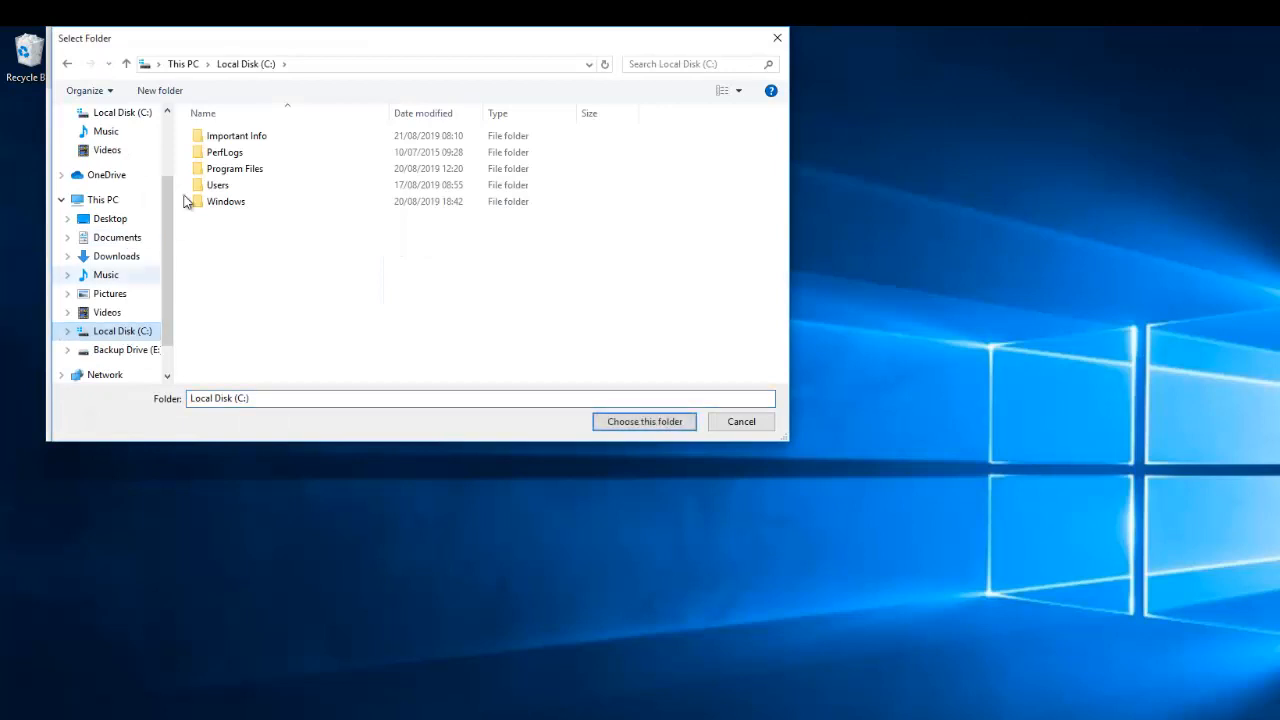
left_click(232, 140)
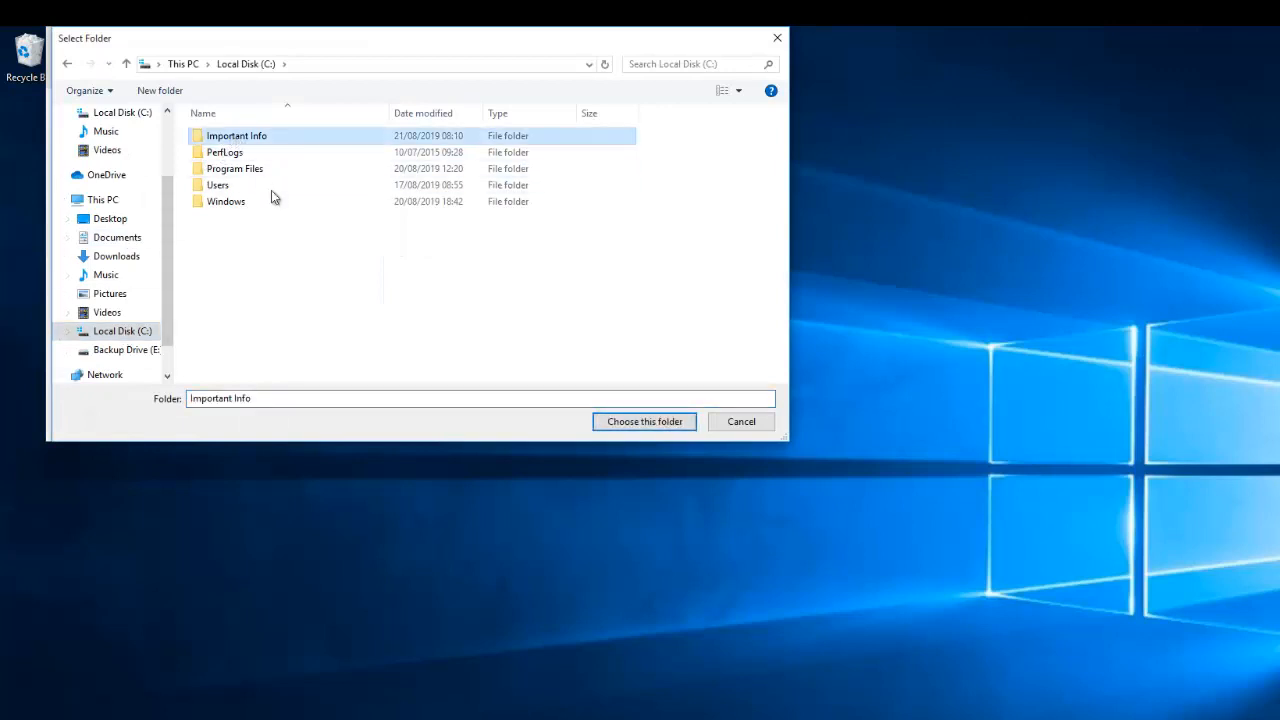
left_click(640, 422)
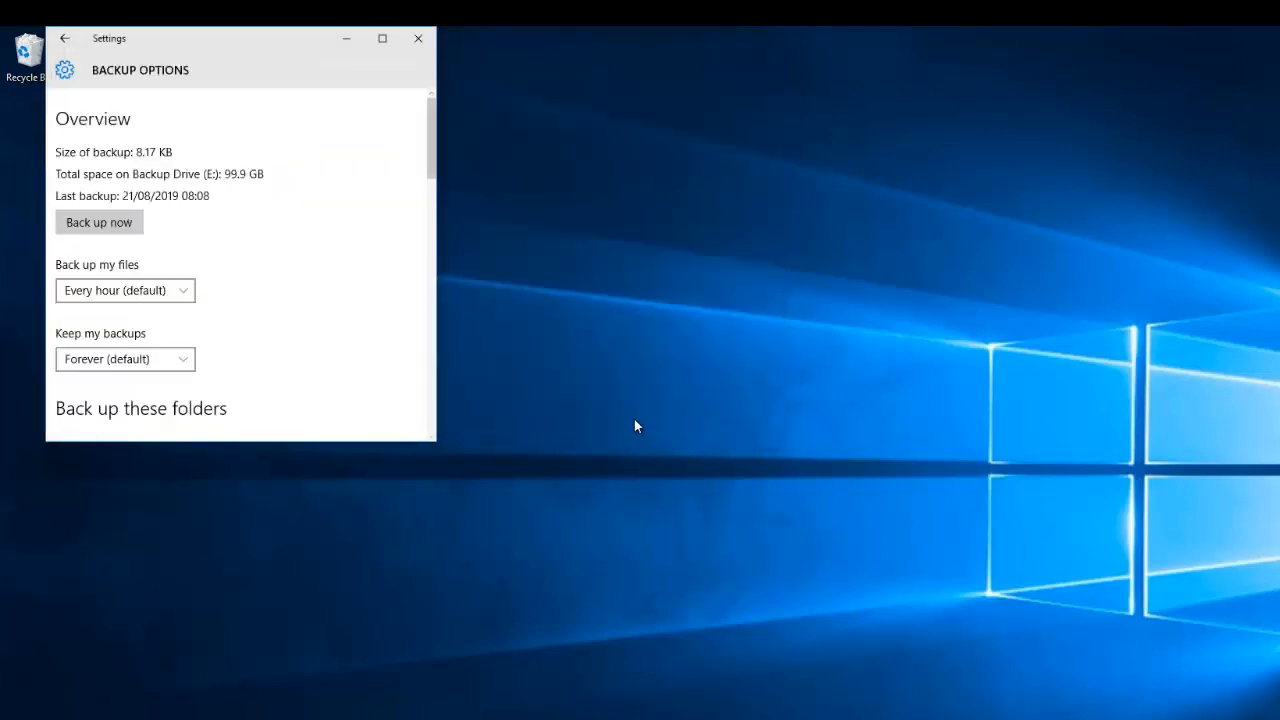
left_click_drag(430, 168, 432, 190)
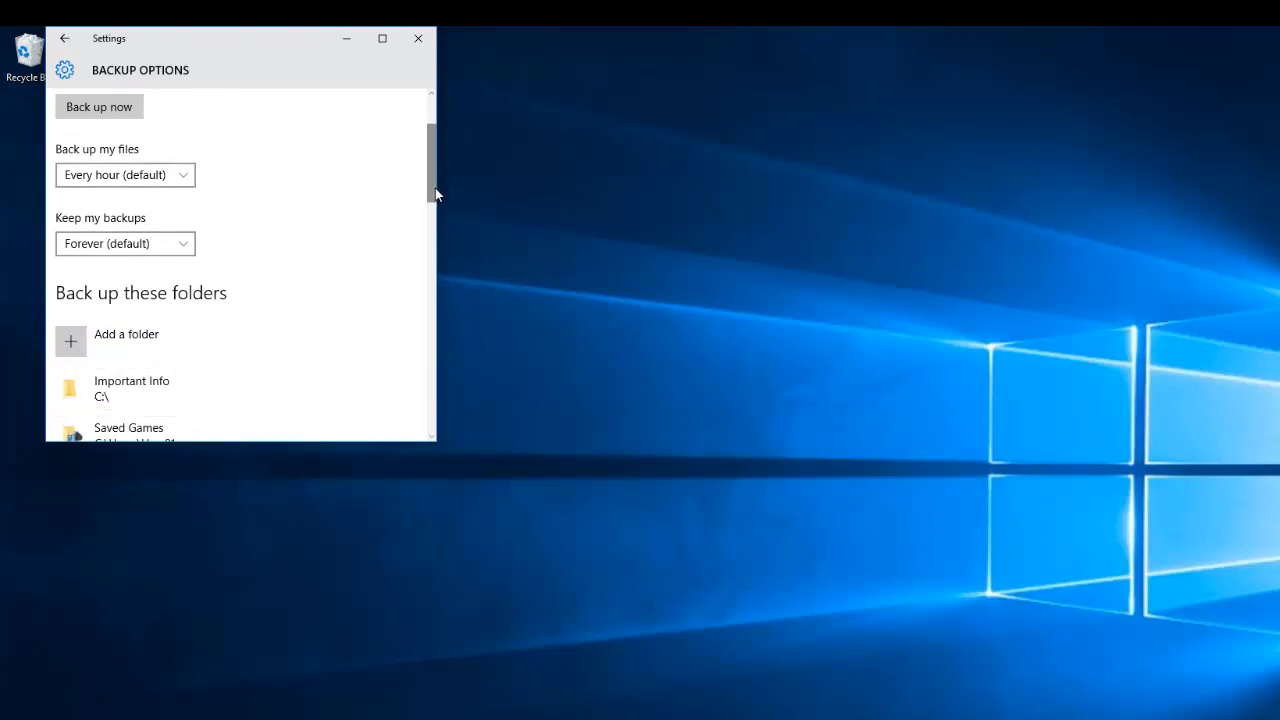
left_click_drag(434, 179, 433, 153)
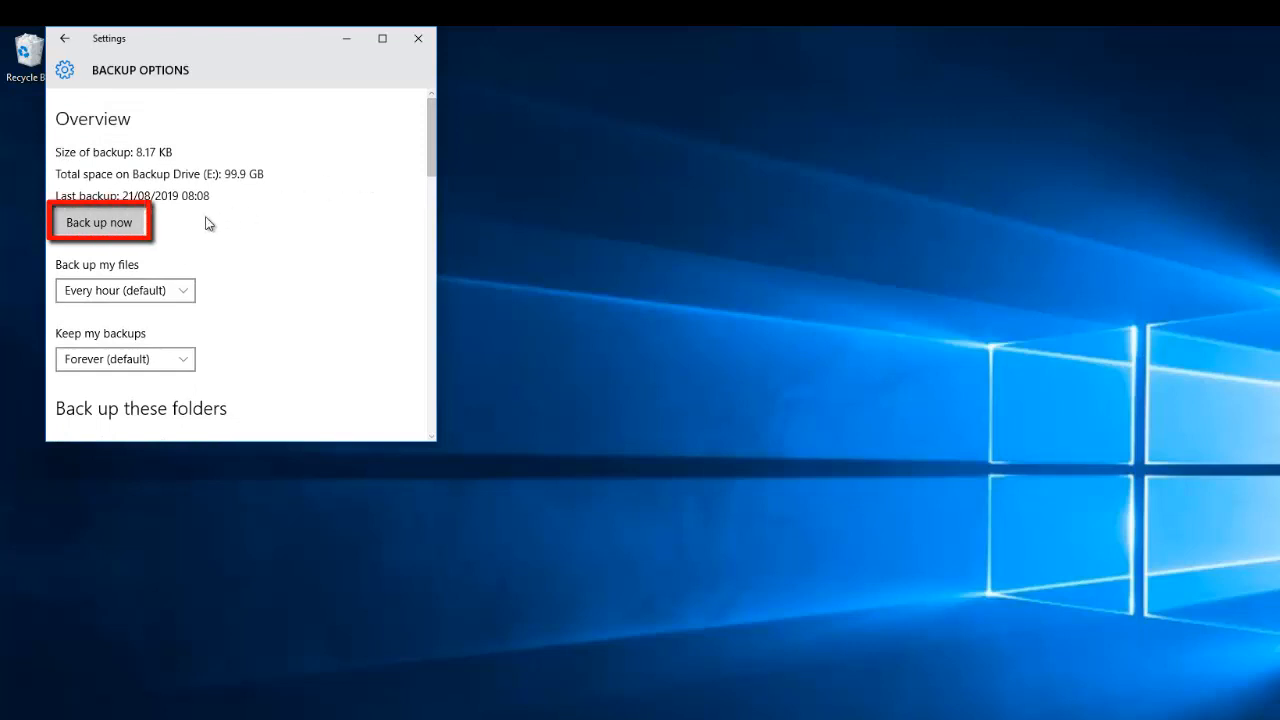
left_click(99, 223)
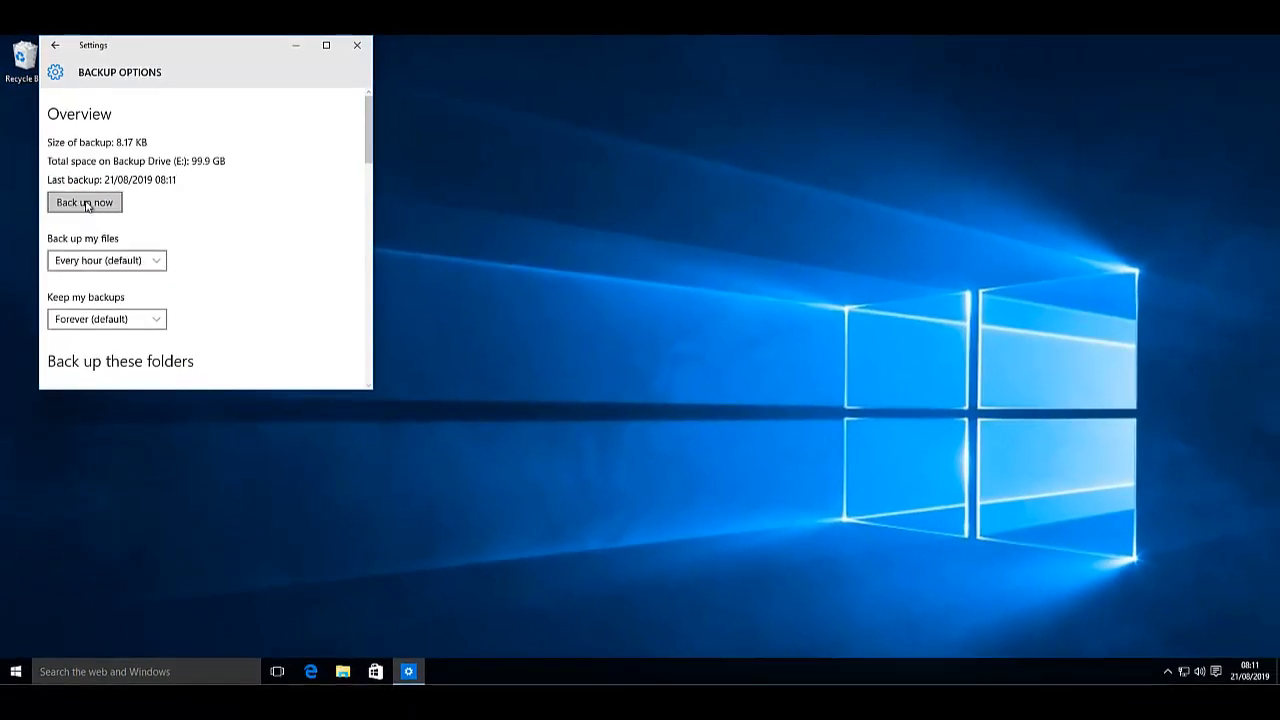
- Browse Backup Drive (E:) through FileHistory, user, computer and Data into the backed-up C folder
left_click(345, 668)
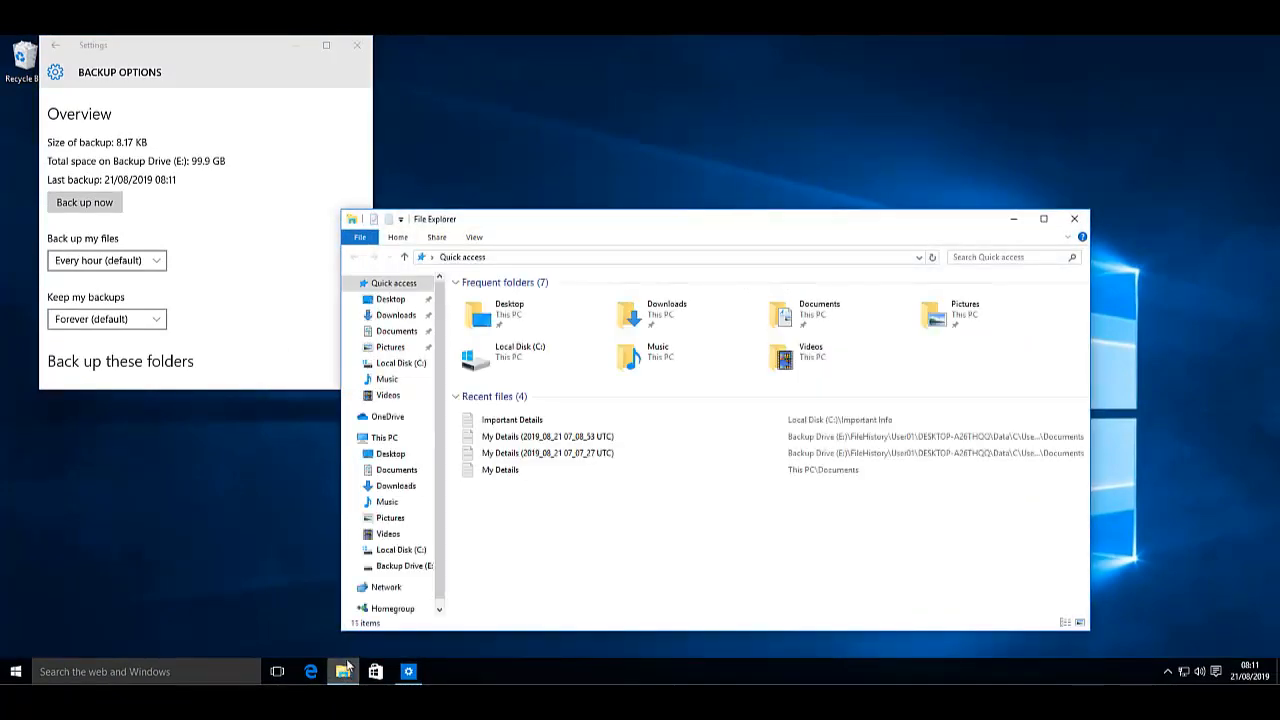
left_click(400, 566)
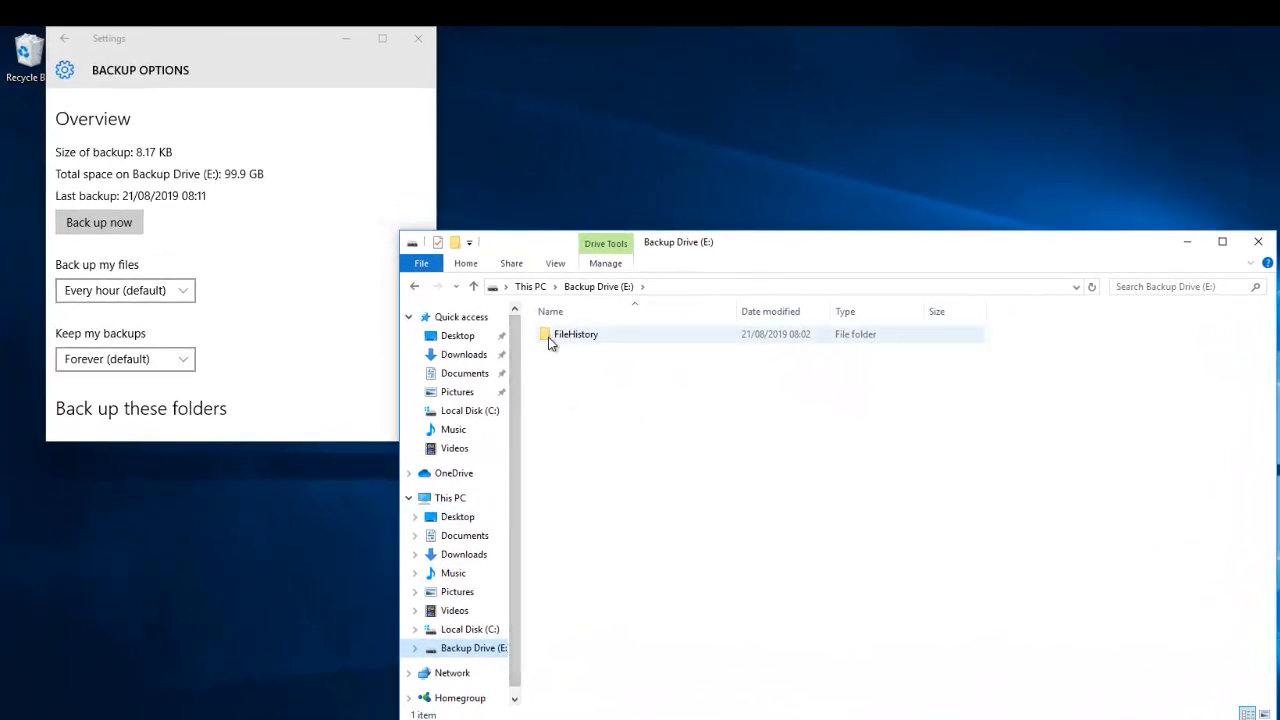
double_click(551, 335)
double_click(553, 335)
left_click(555, 337)
double_click(557, 336)
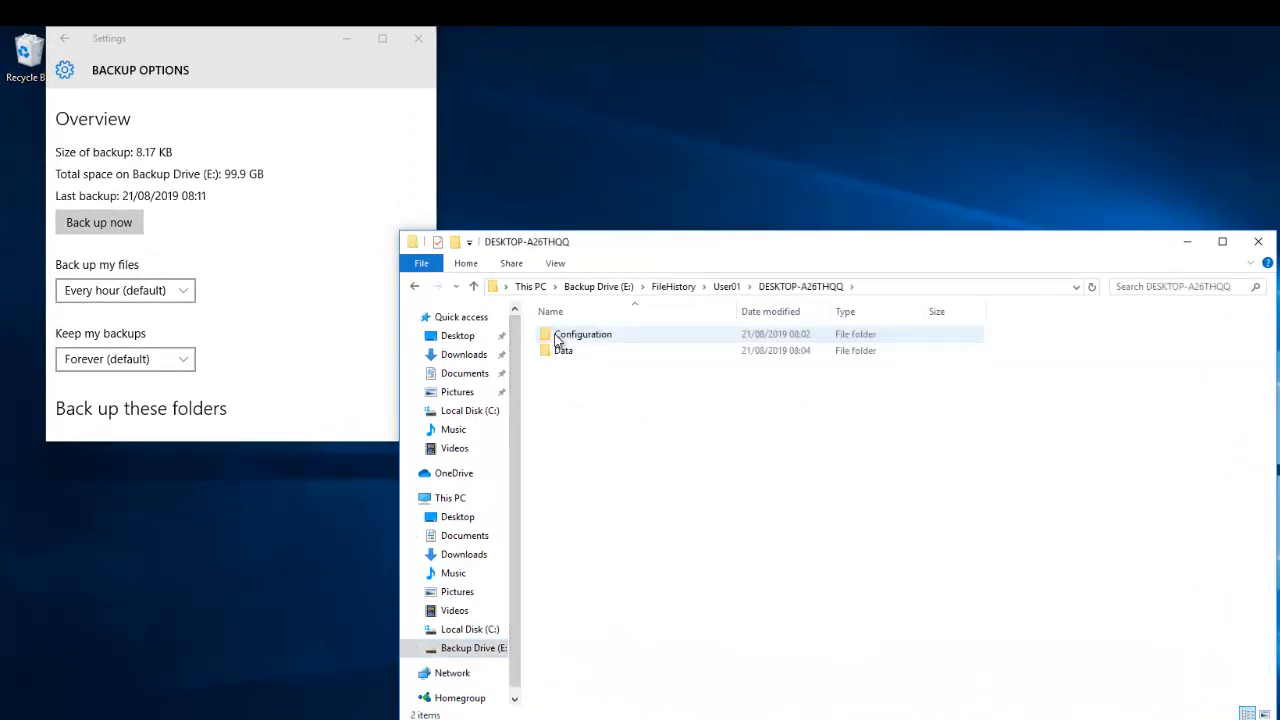
double_click(561, 352)
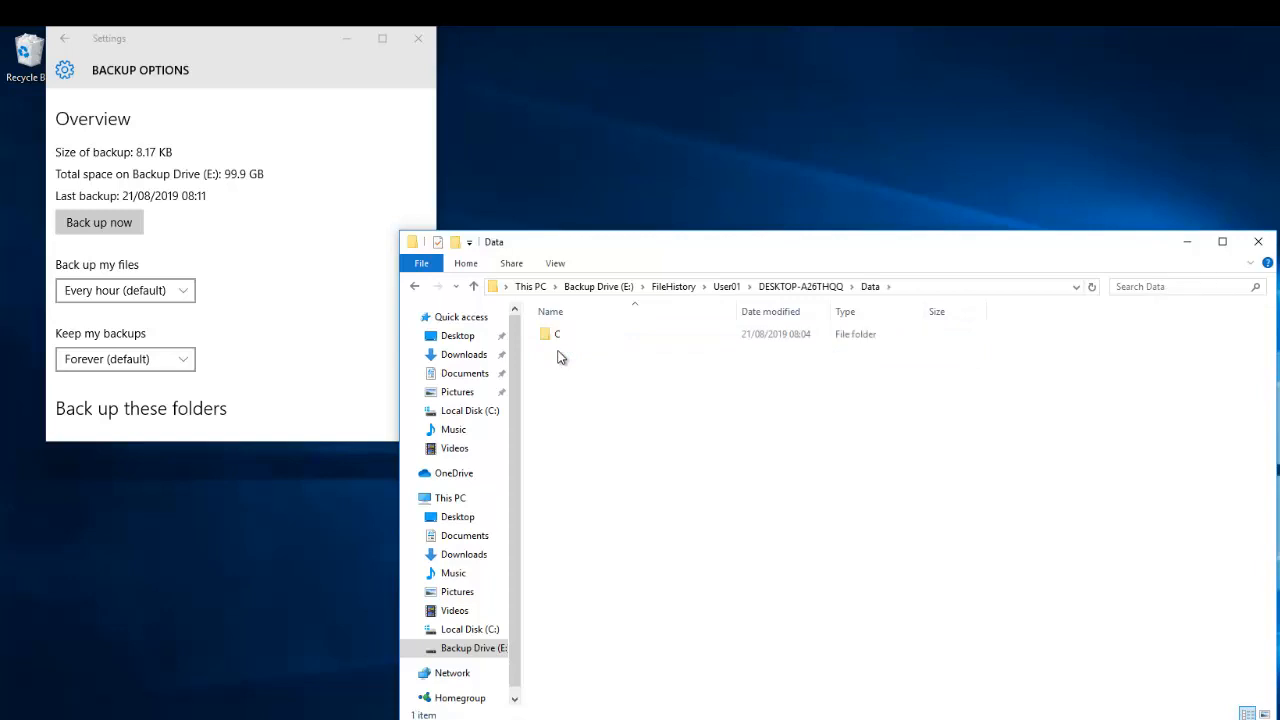
double_click(550, 337)
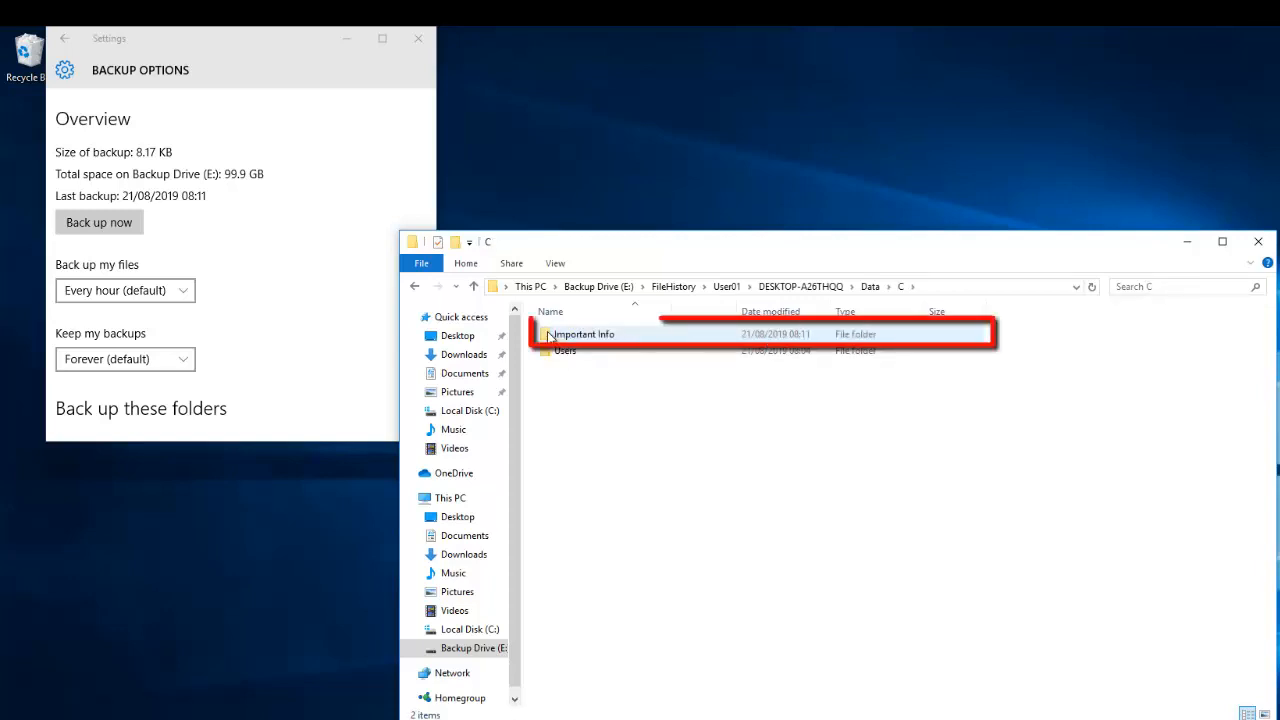
- Check the backed-up Important Info for Important Details, then select the original Important Info on C:
double_click(578, 338)
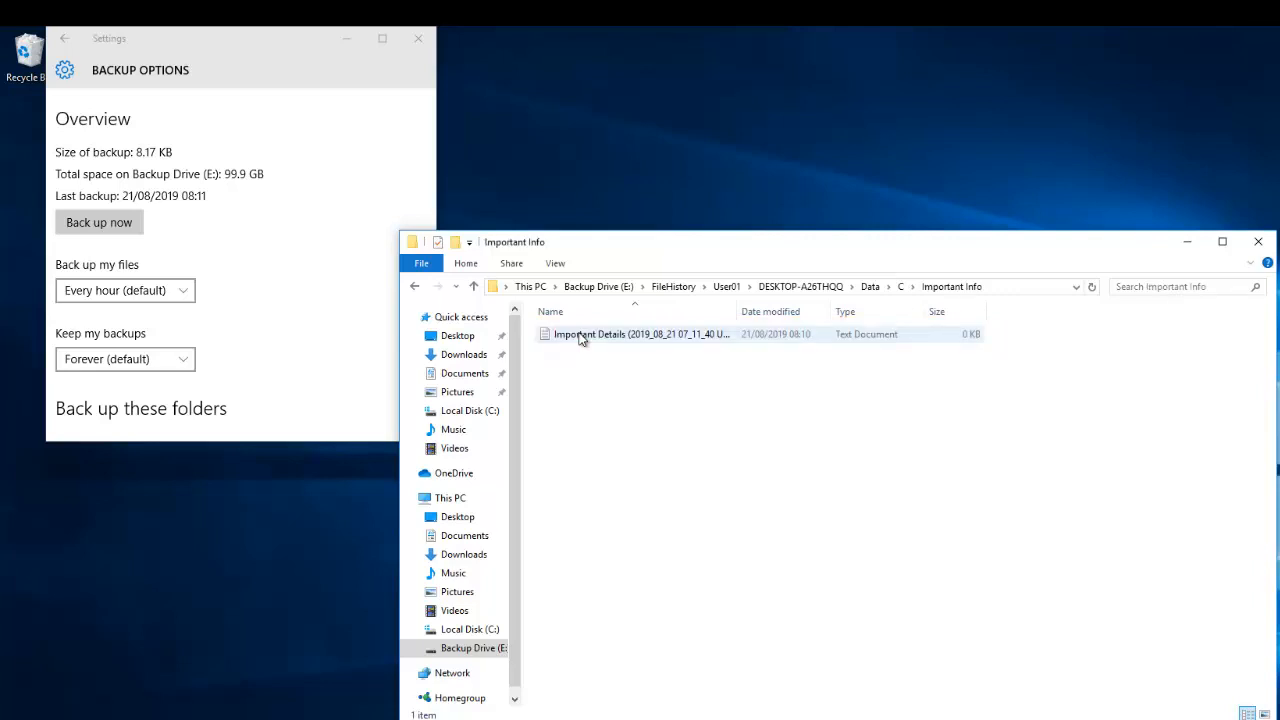
left_click(478, 412)
left_click(585, 336)
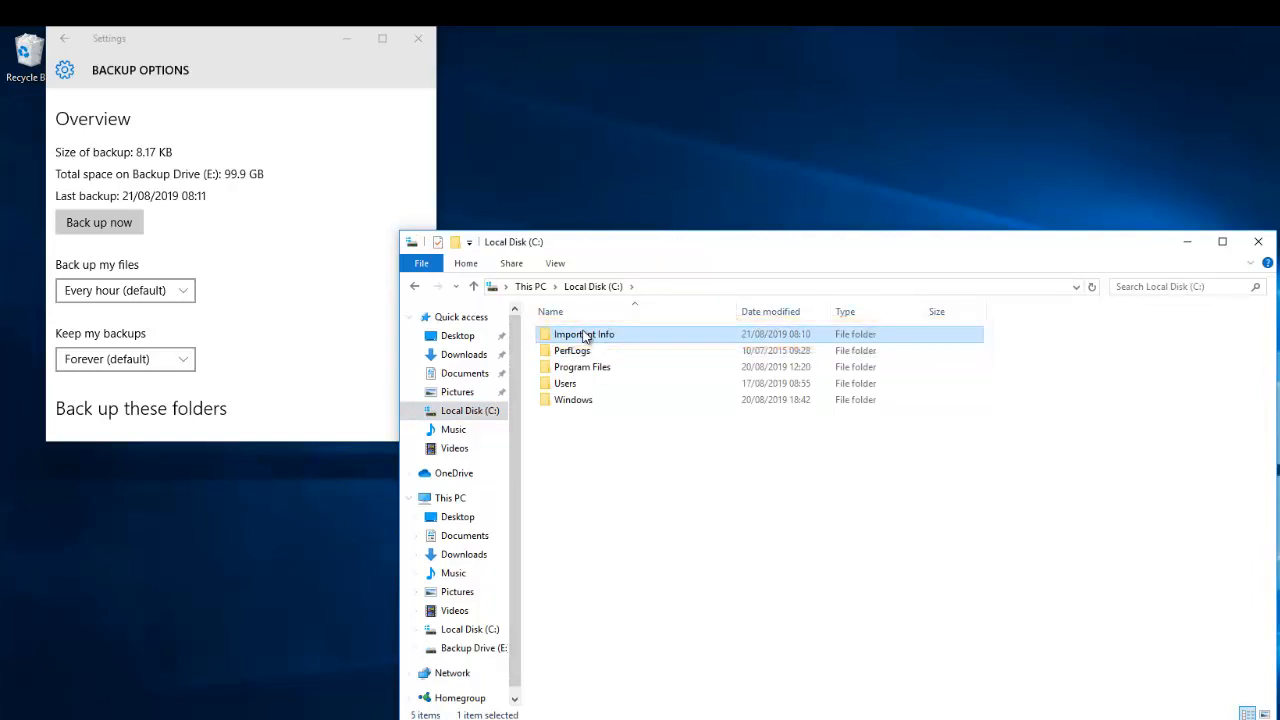
- Delete Important Details from C:\Important Info, then bring File History settings forward
double_click(585, 336)
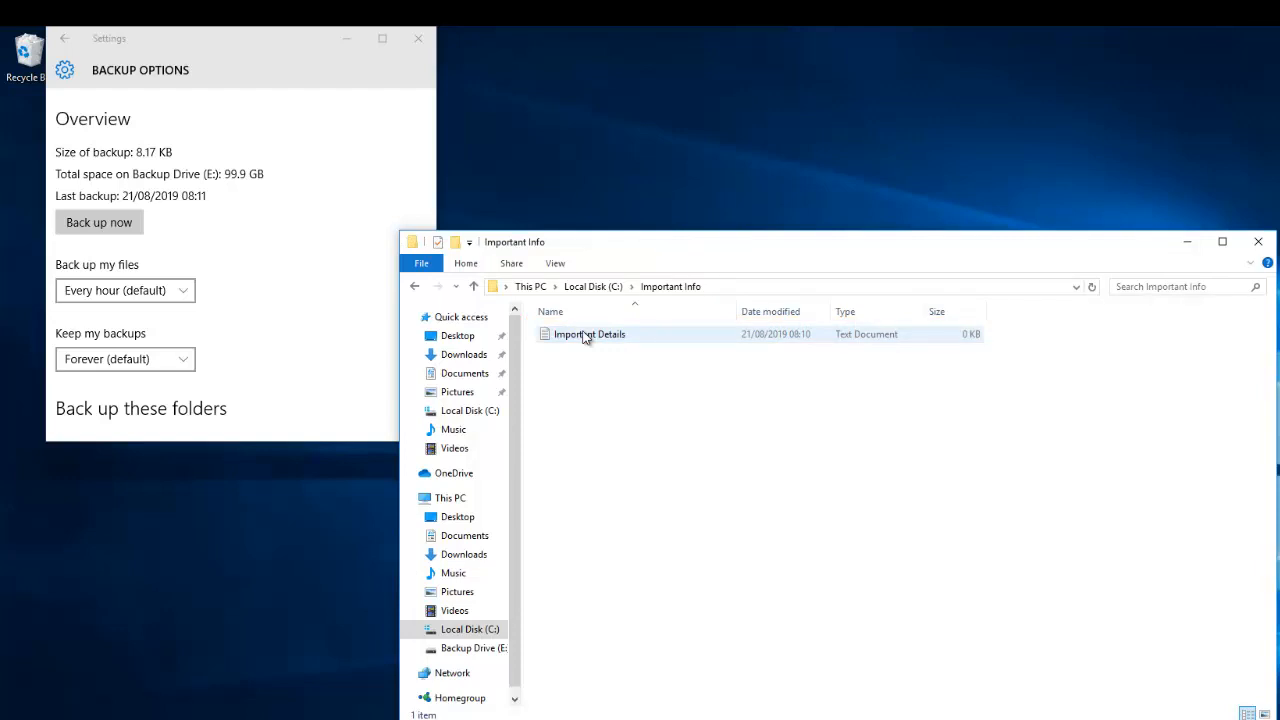
left_click(585, 340)
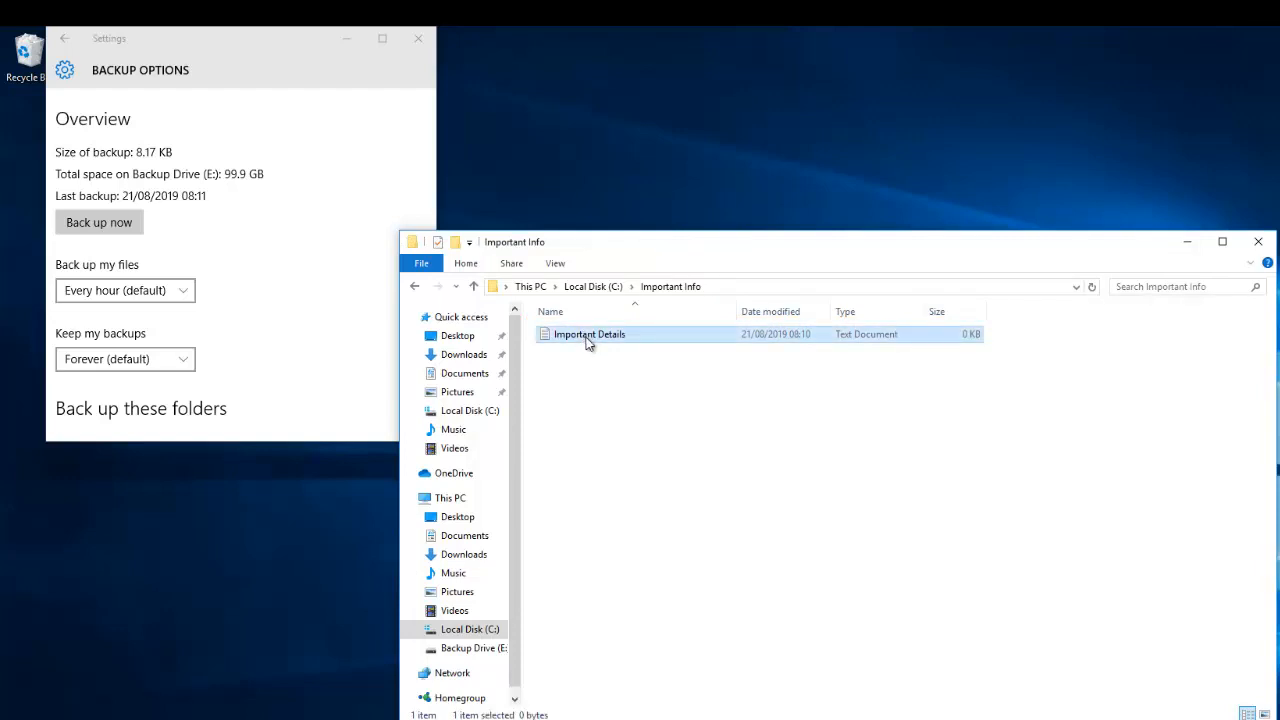
right_click(585, 340)
left_click(630, 521)
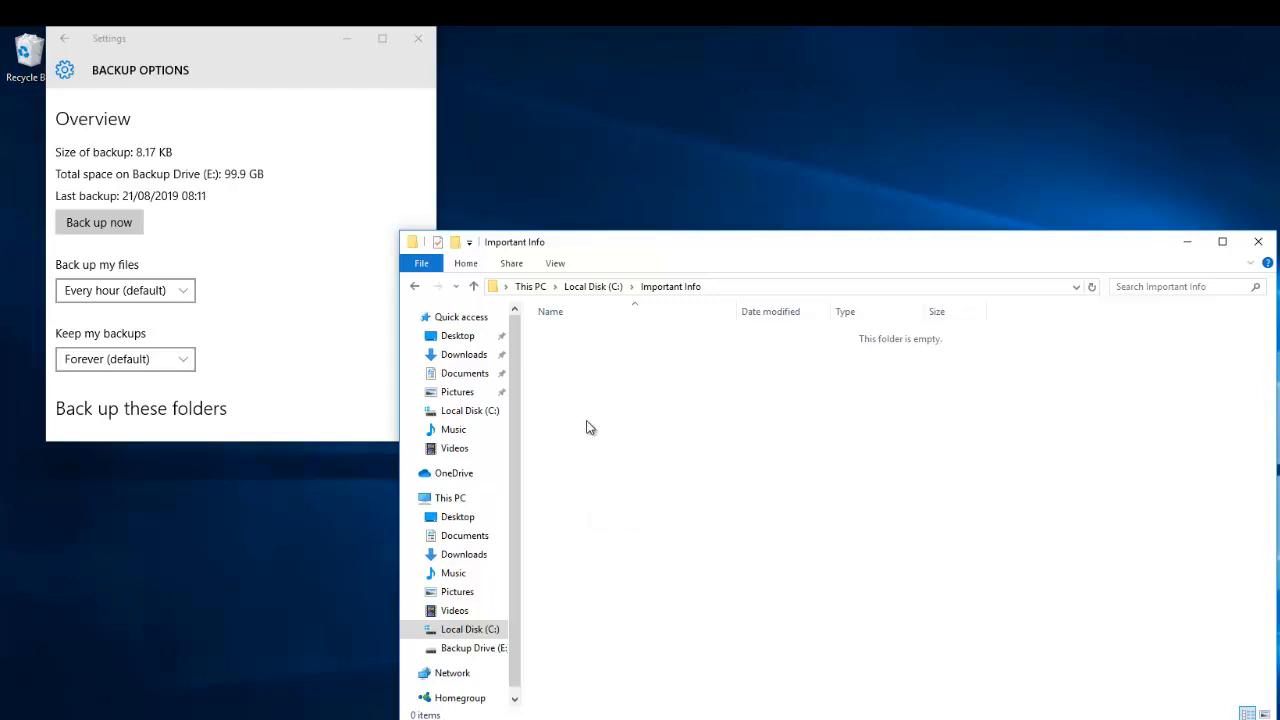
left_click(324, 343)
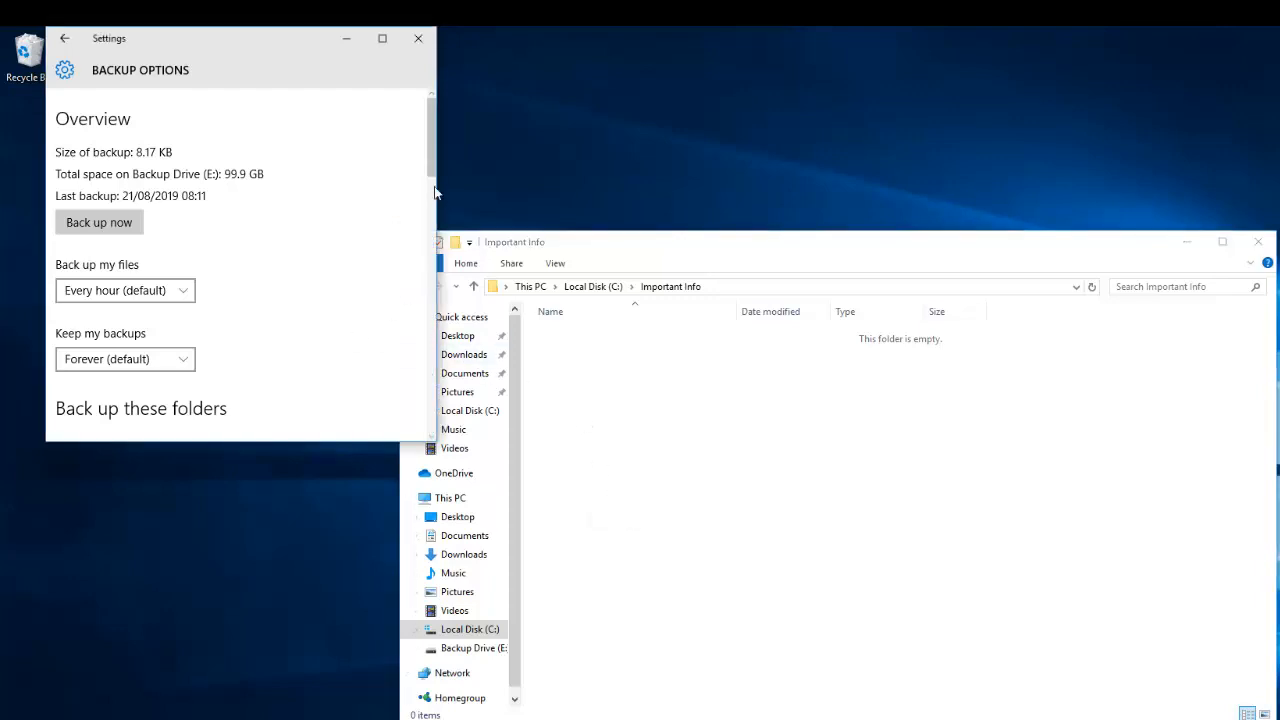
left_click_drag(432, 172, 428, 398)
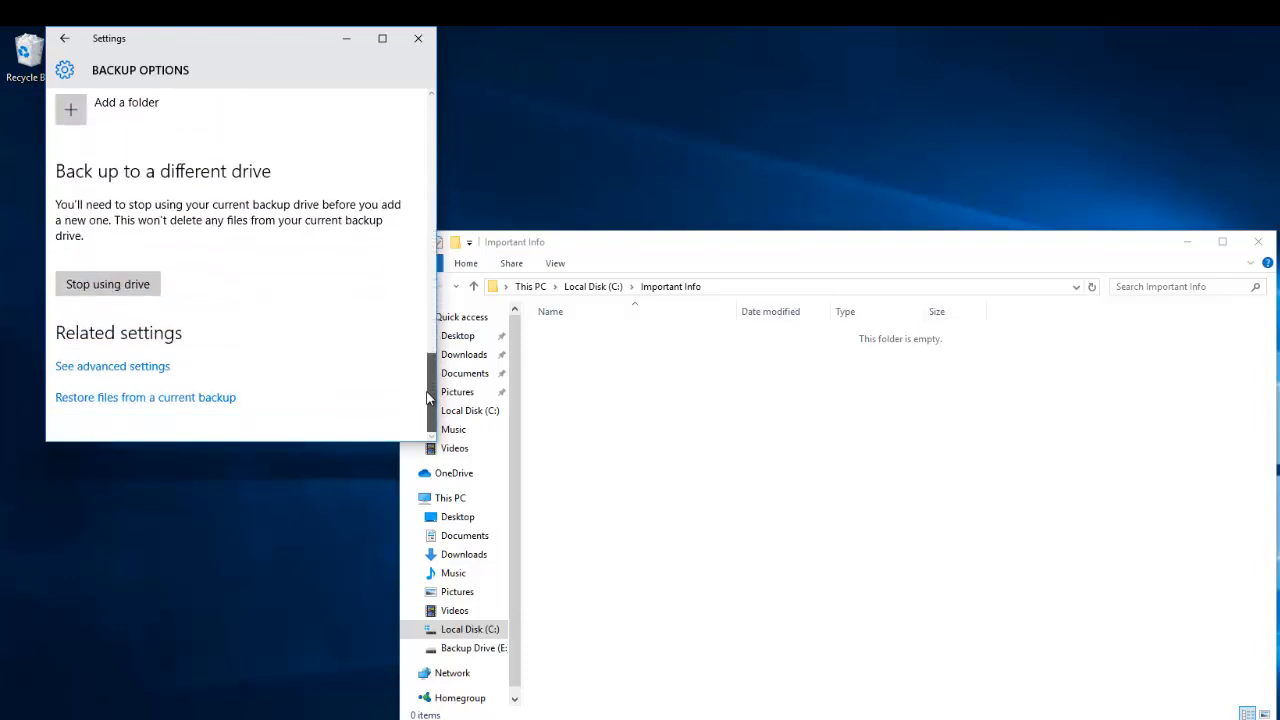
- Restore Important Info from the 21 August 2019 08:11 backup and open it to check Important Details
left_click(166, 398)
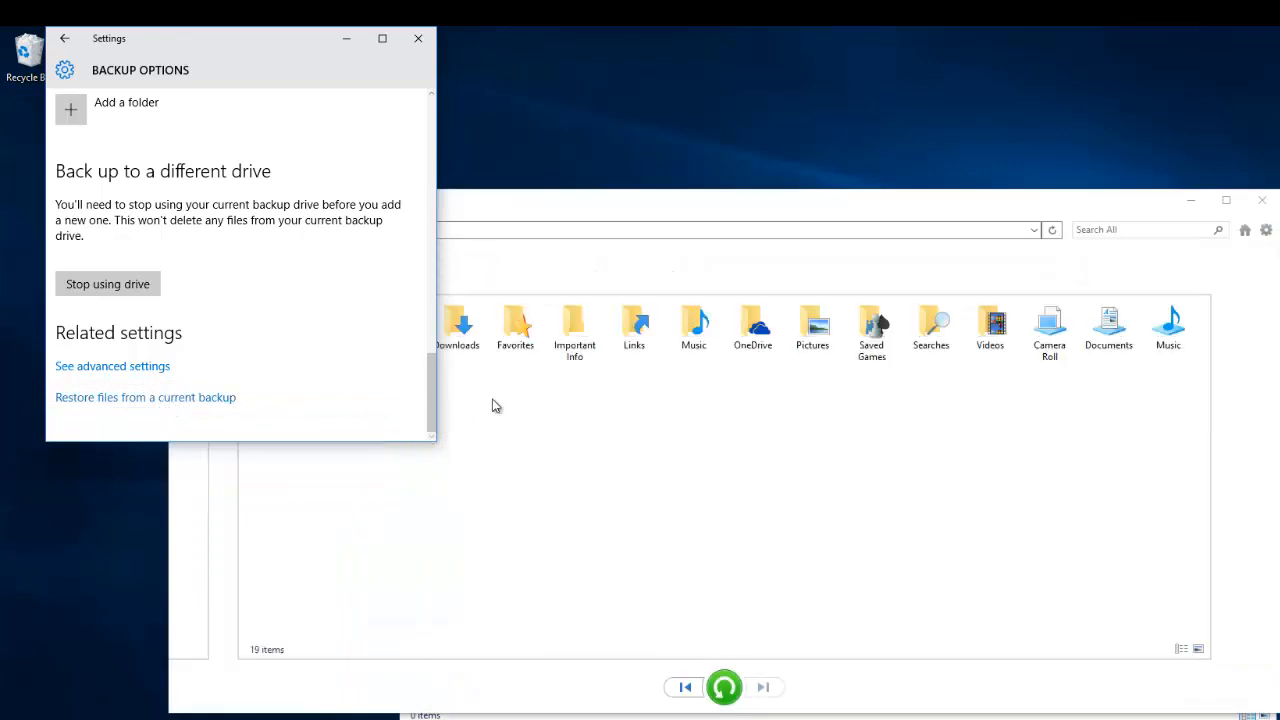
left_click(579, 339)
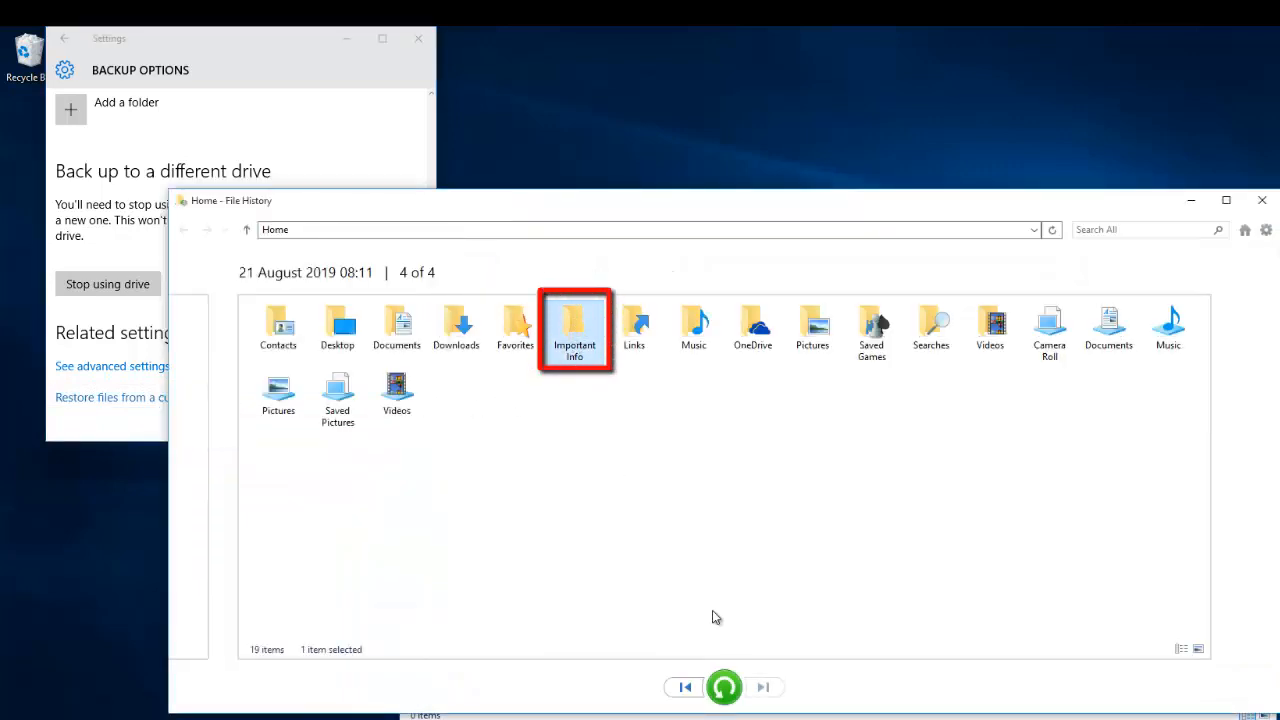
left_click(727, 689)
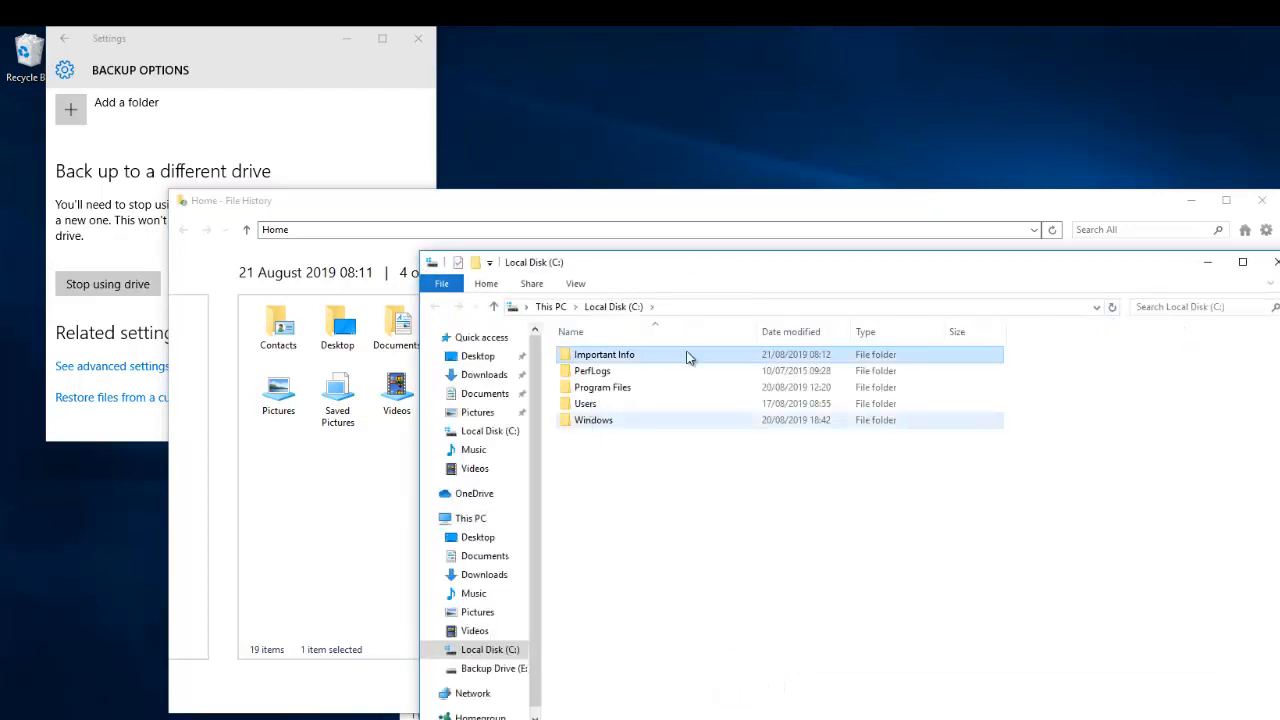
left_click(1263, 204)
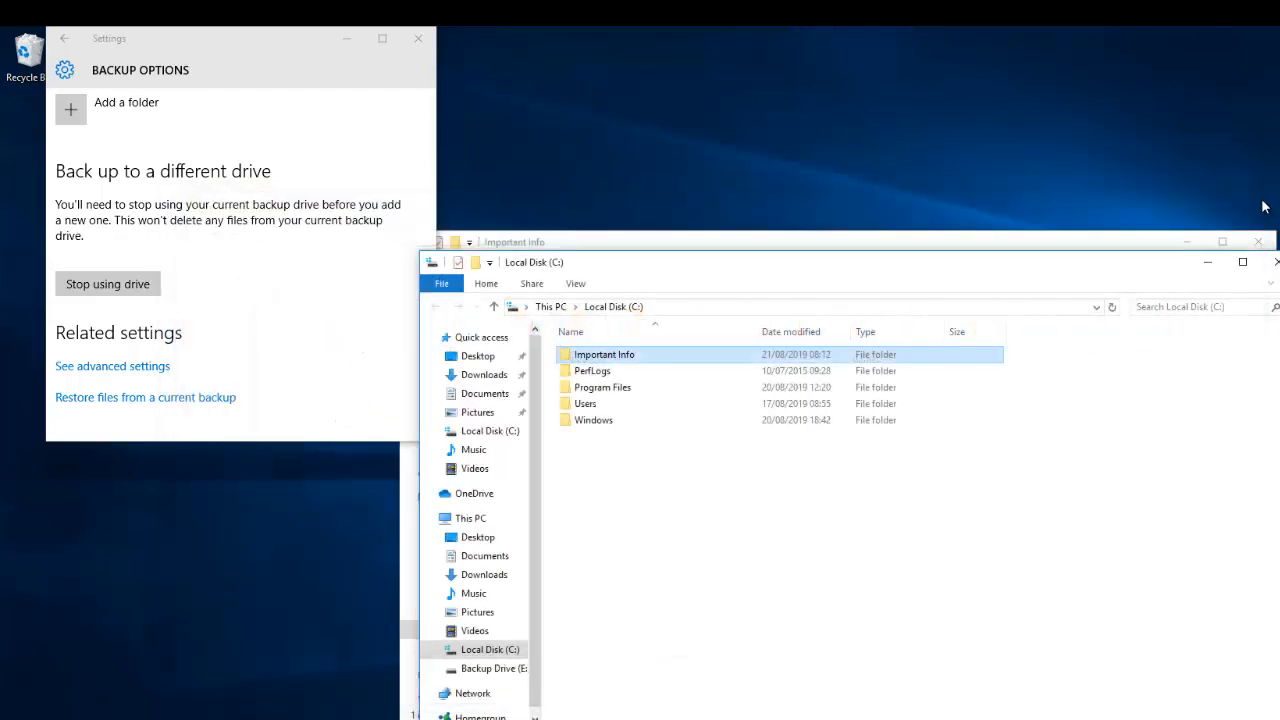
double_click(646, 362)
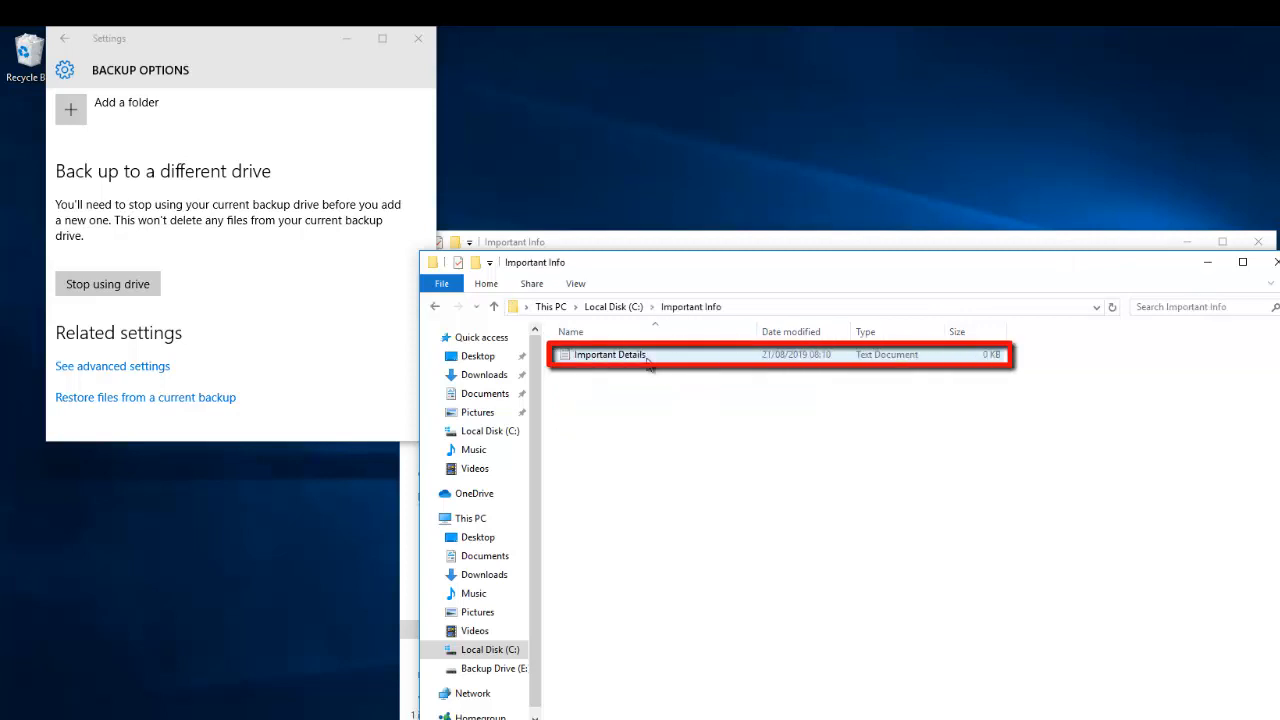